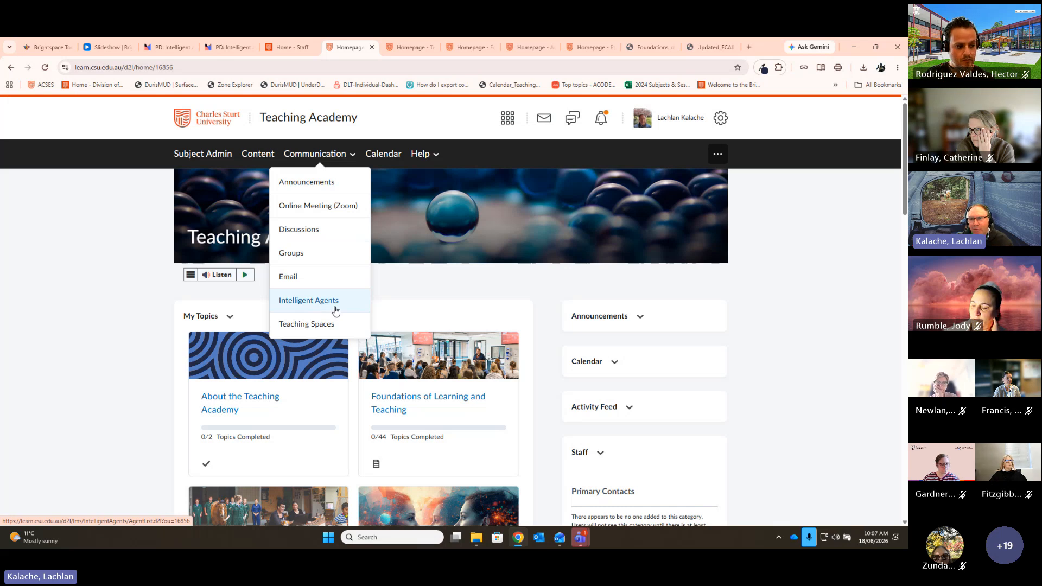
Step: Open Subject Admin for the Teaching Academy and scroll down to the Communication tools
left_click(206, 156)
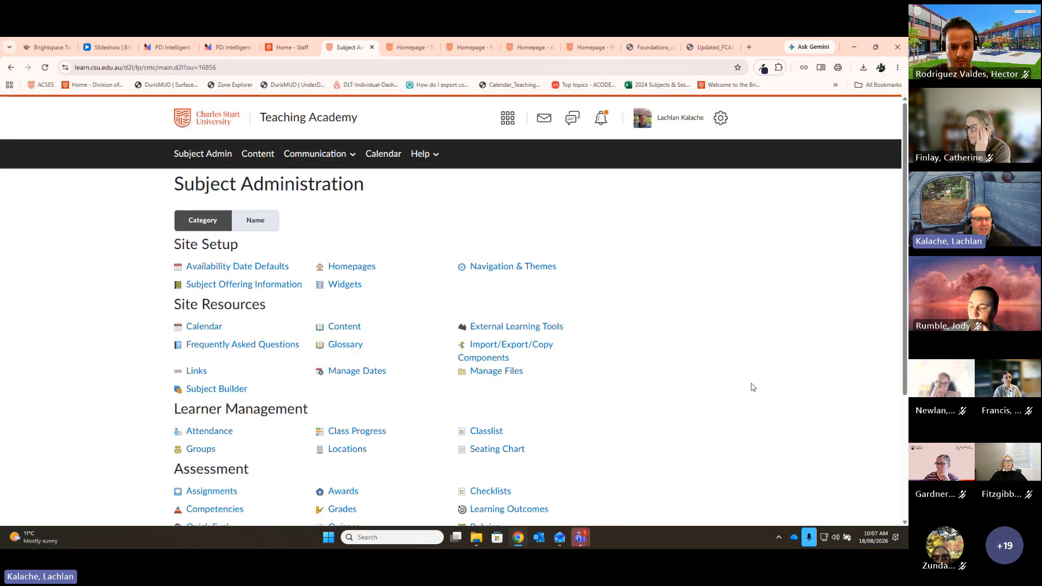
scroll(753, 387, "down", 3)
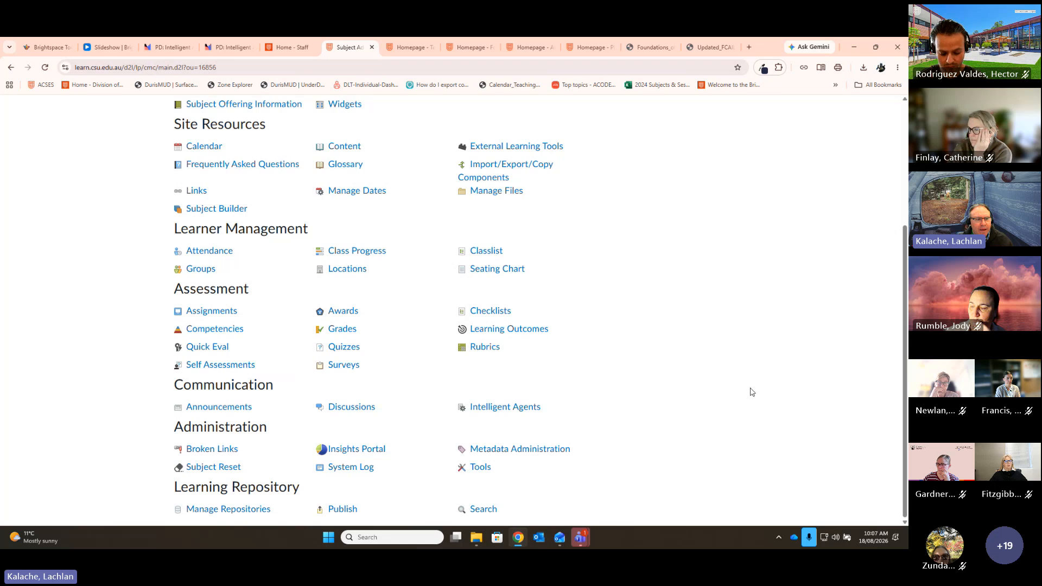
Step: Open Intelligent Agents and scroll through the FoLT agents' last-run results and next run dates
left_click(499, 410)
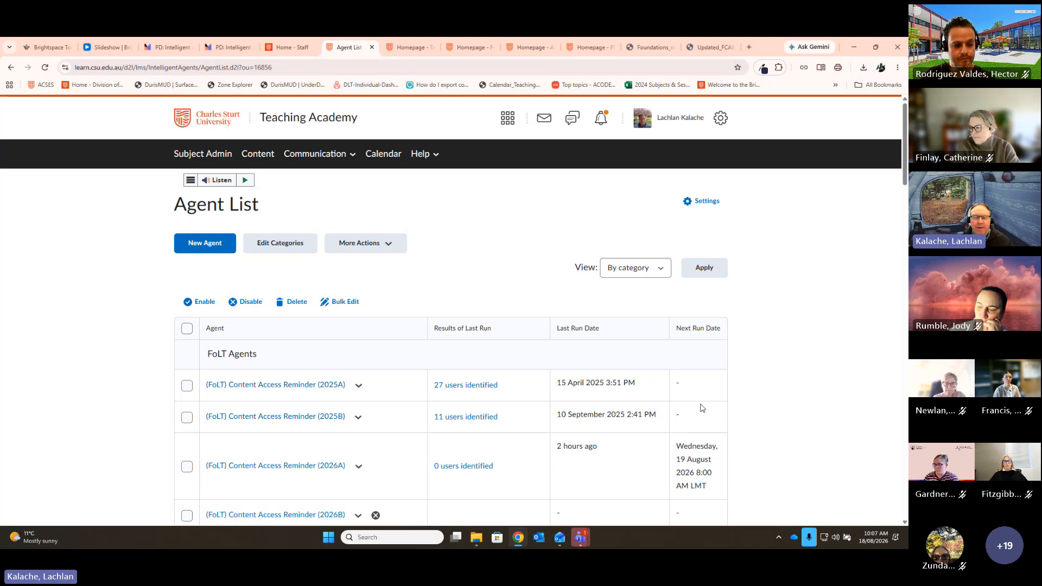
scroll(855, 384, "down", 1)
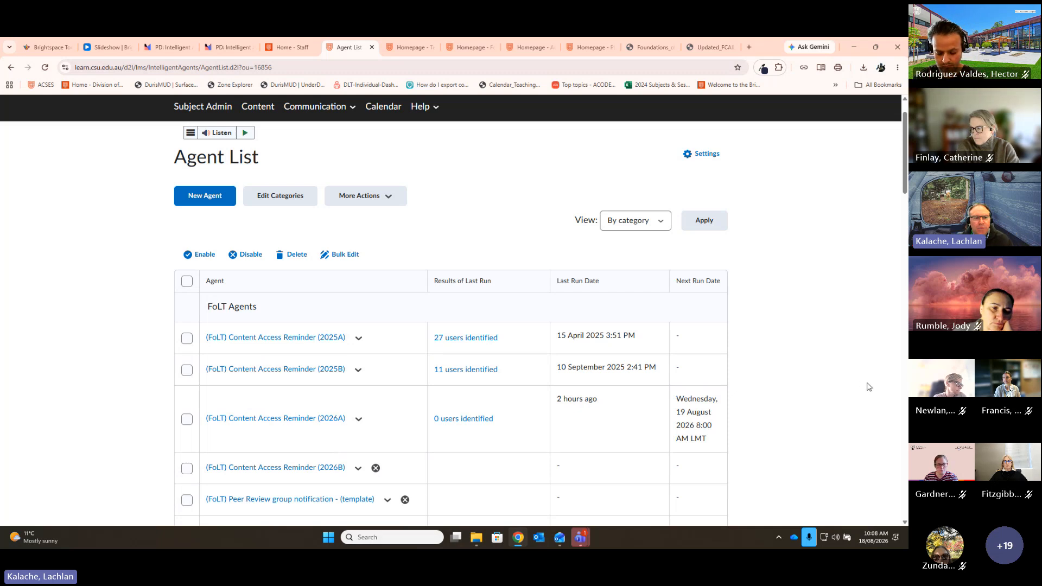
scroll(868, 387, "down", 1)
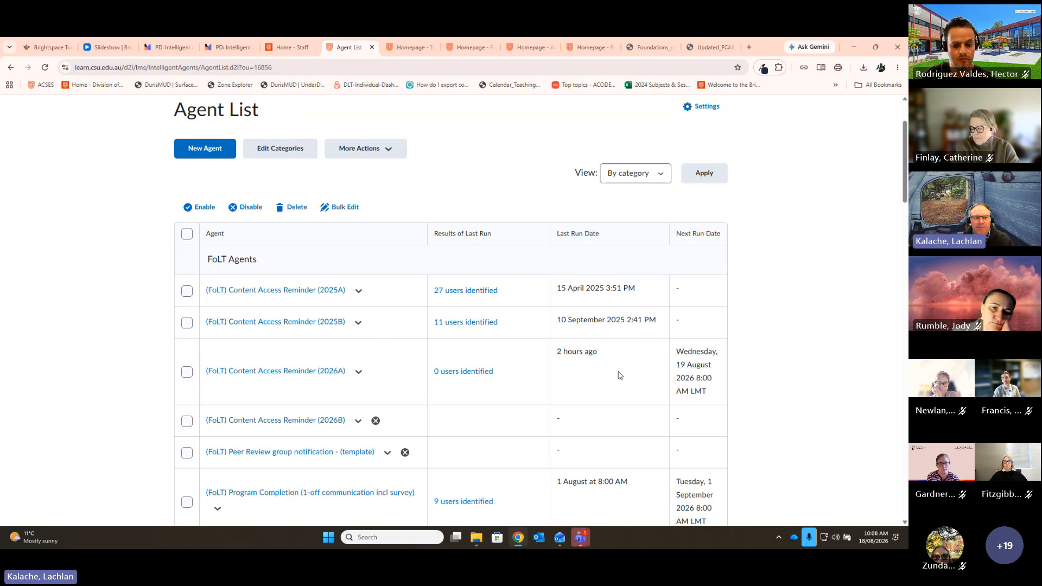
scroll(689, 272, "down", 1)
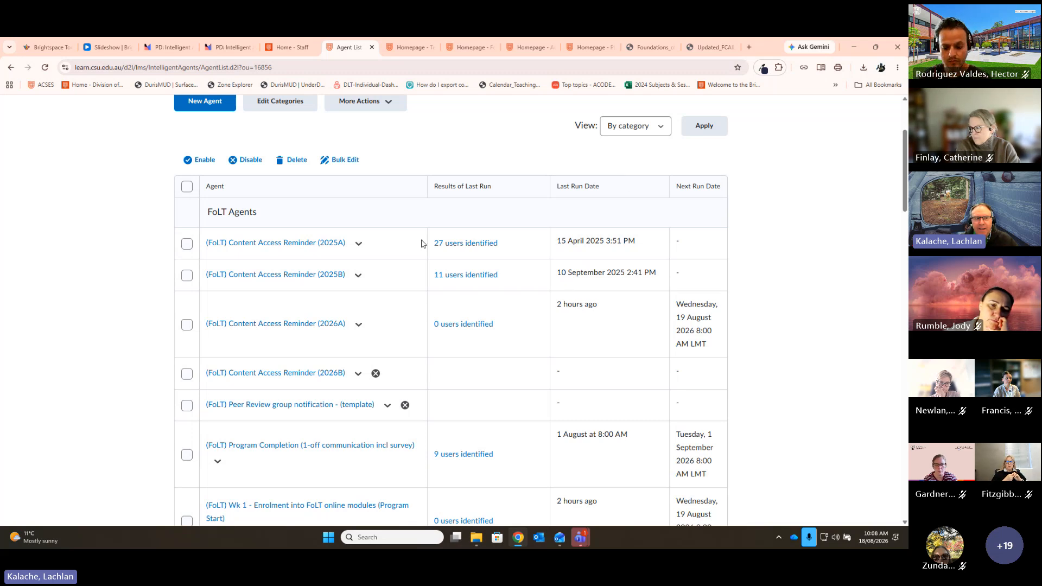
Step: Review the 27 users emailed by the Content Access Reminder (2025A) run, then return to Intelligent Agents
left_click(459, 245)
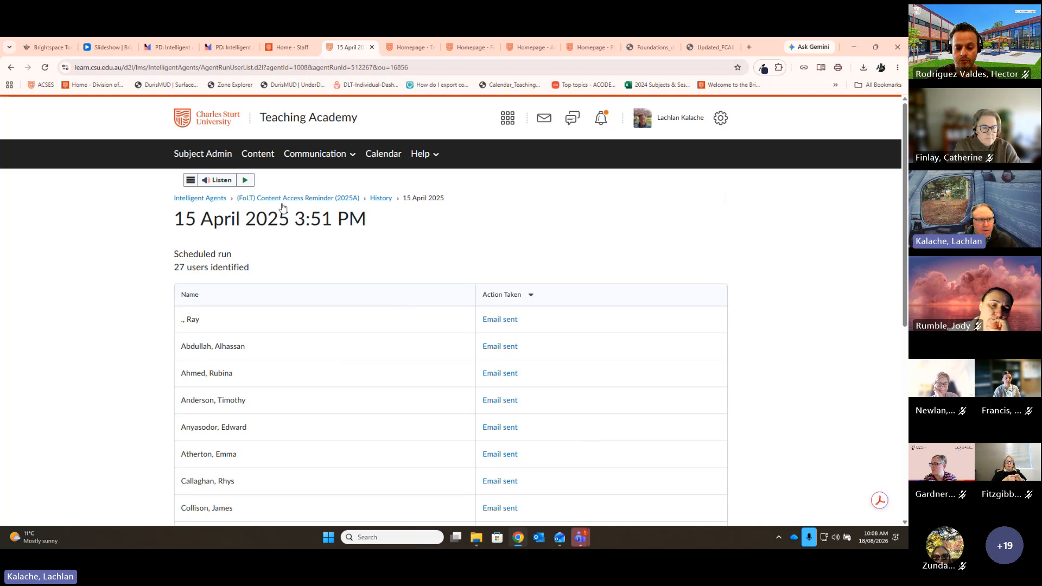
left_click(218, 197)
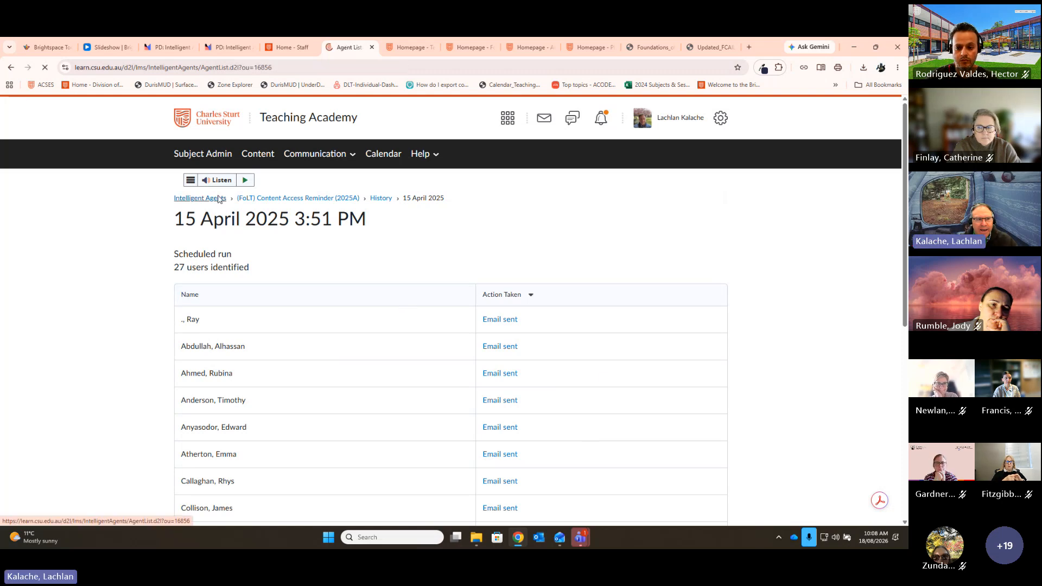
scroll(619, 348, "down", 2)
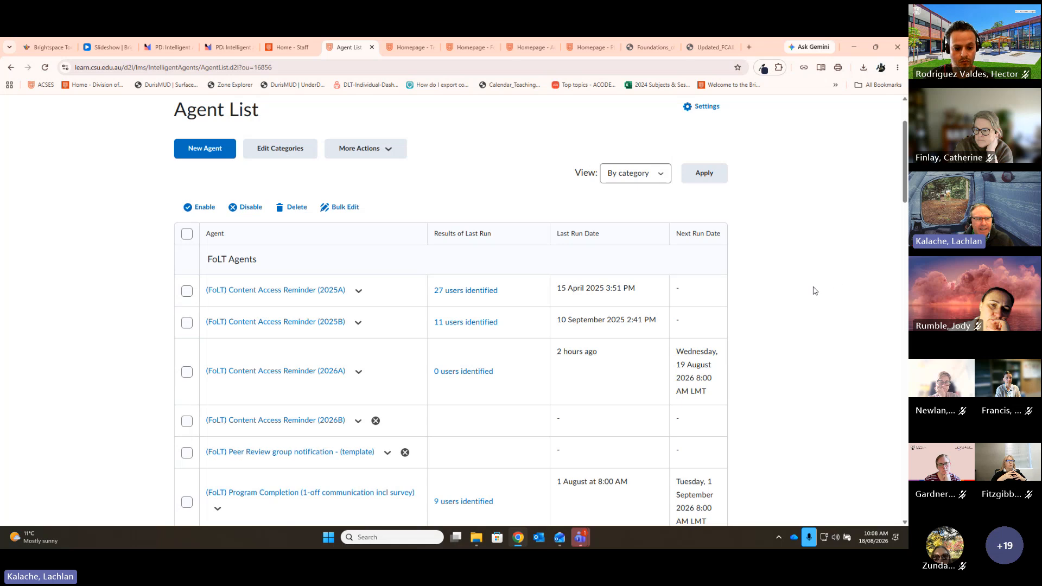
scroll(791, 281, "down", 2)
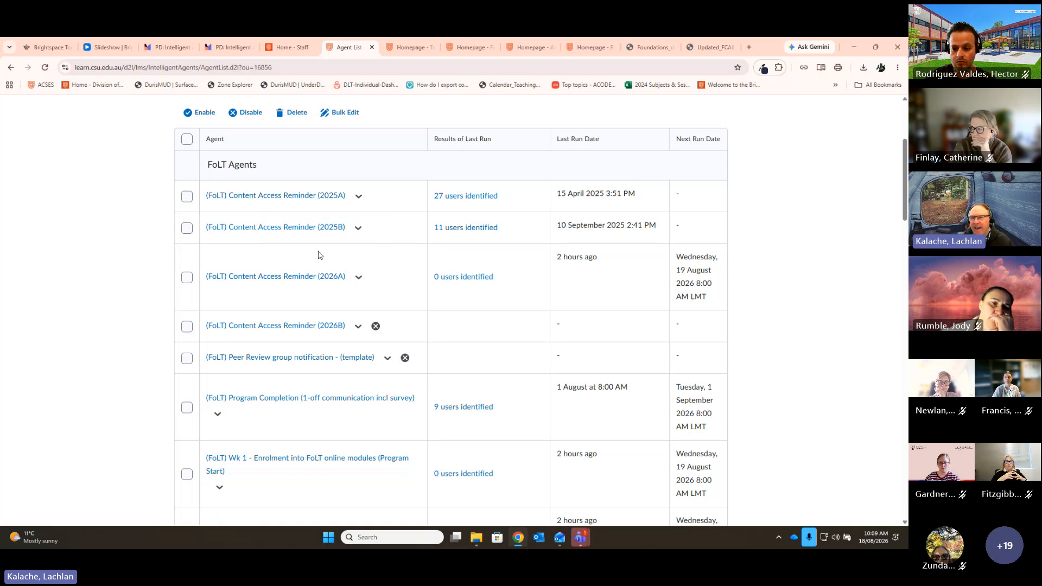
scroll(468, 299, "down", 3)
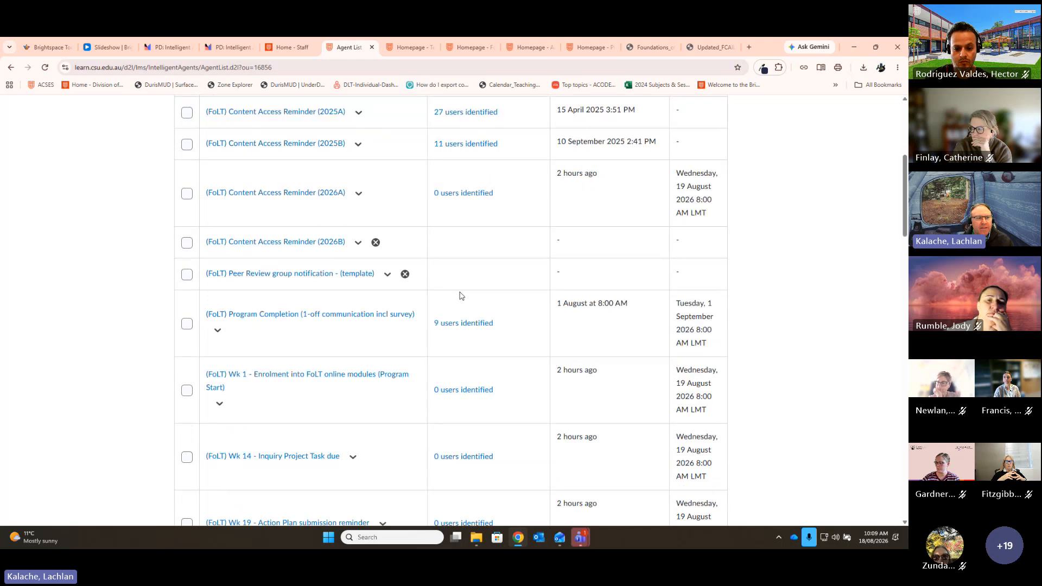
scroll(554, 309, "down", 1)
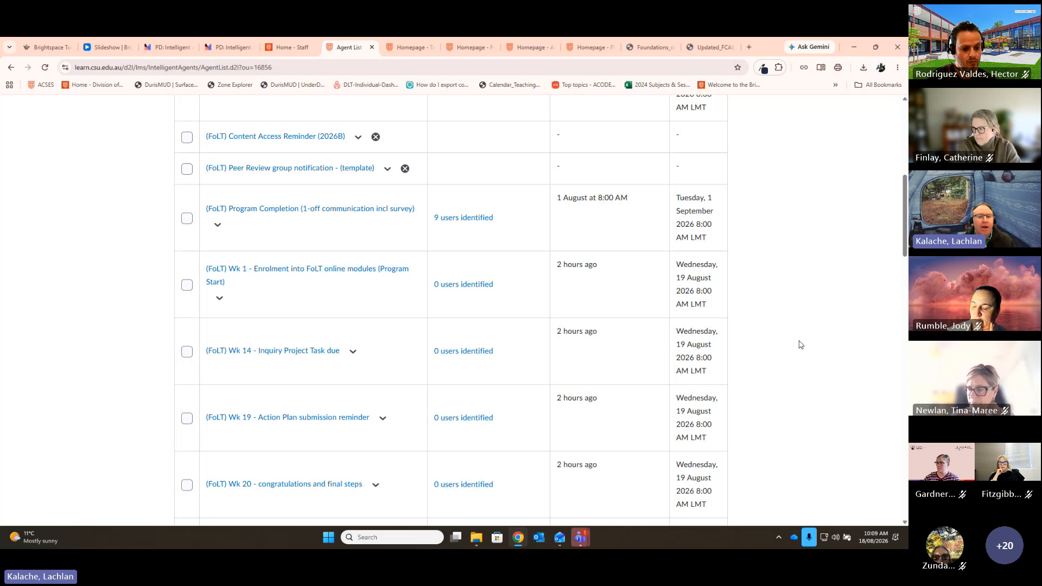
scroll(800, 344, "down", 3)
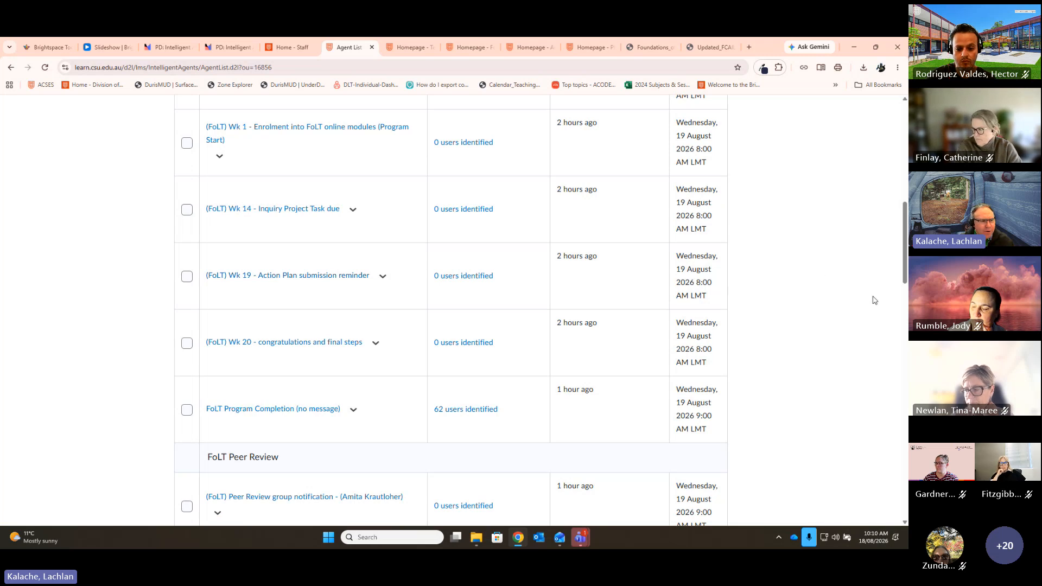
scroll(874, 301, "down", 3)
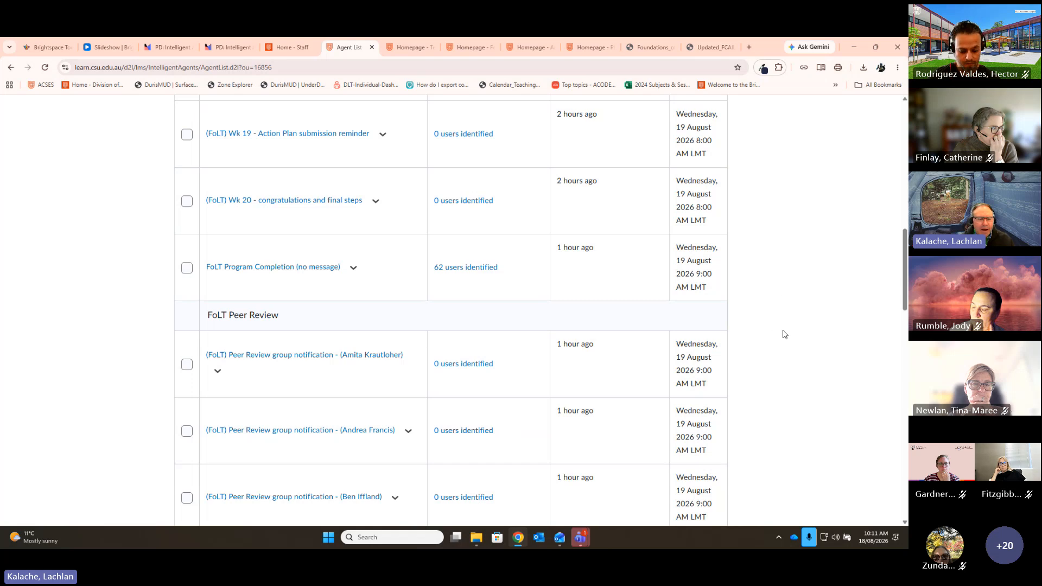
scroll(216, 228, "down", 2)
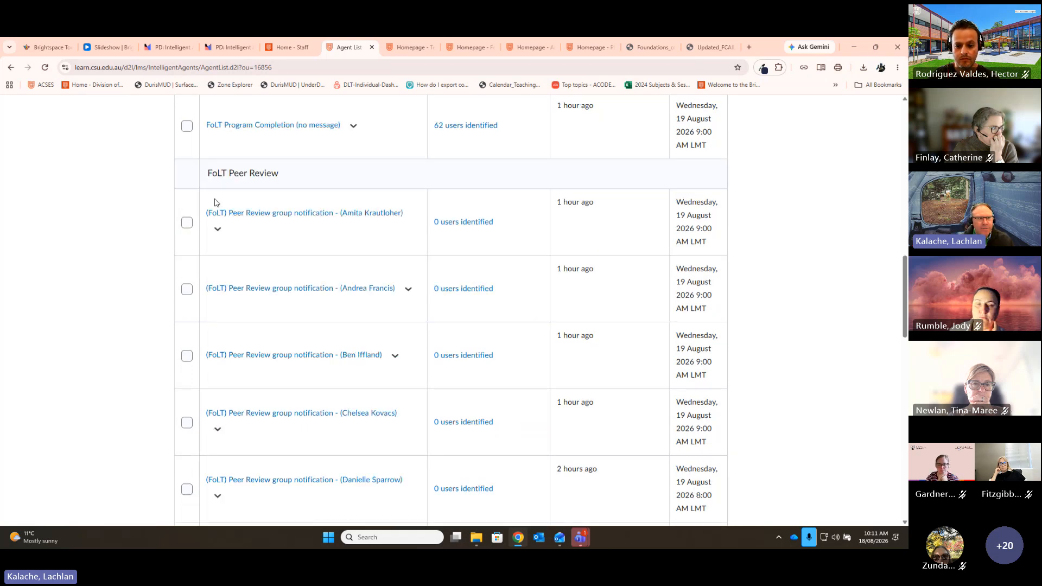
scroll(63, 283, "up", 1)
scroll(63, 283, "down", 2)
scroll(63, 282, "up", 1)
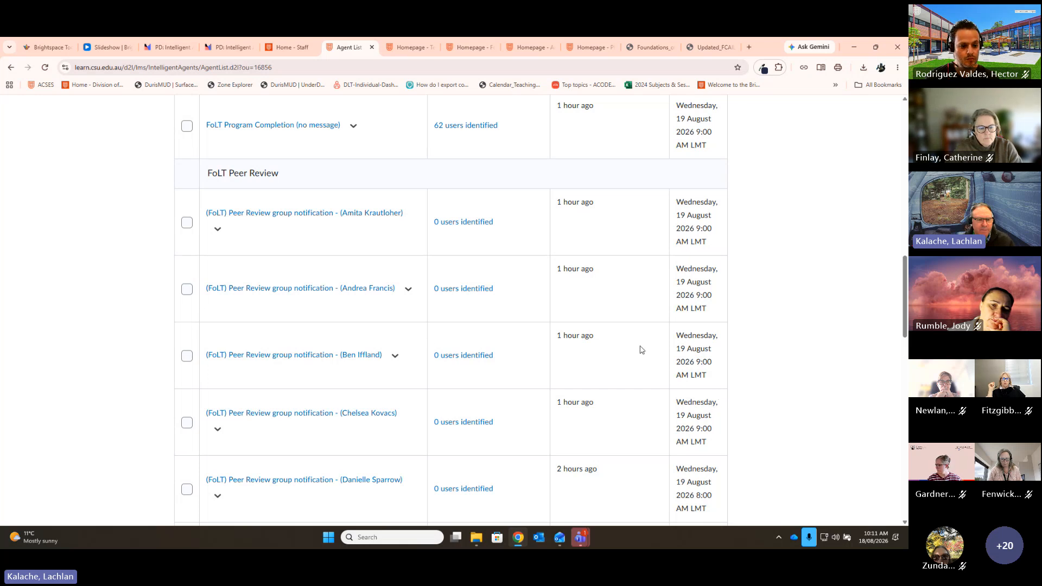
left_click(230, 44)
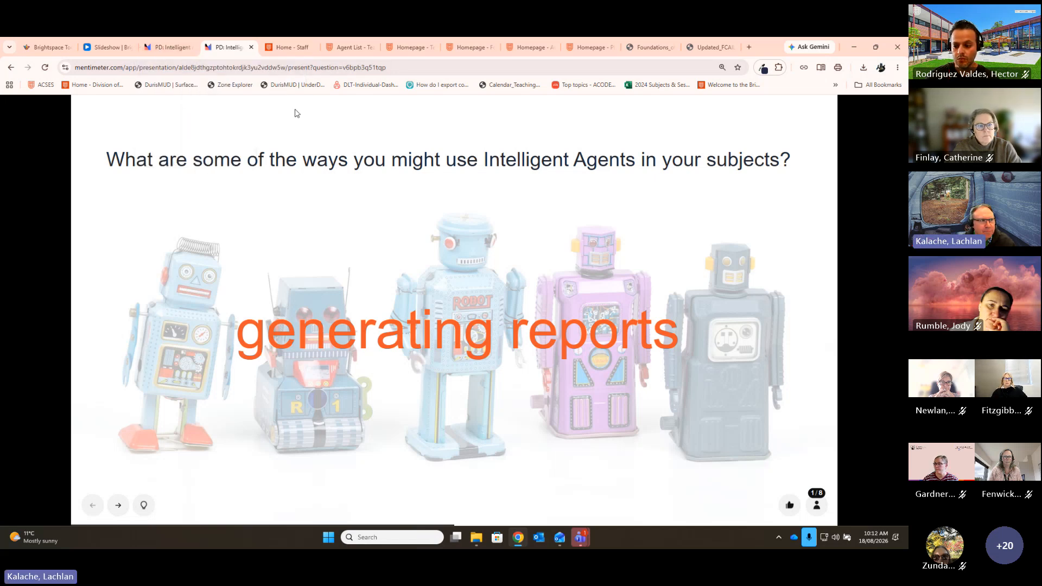
left_click(349, 48)
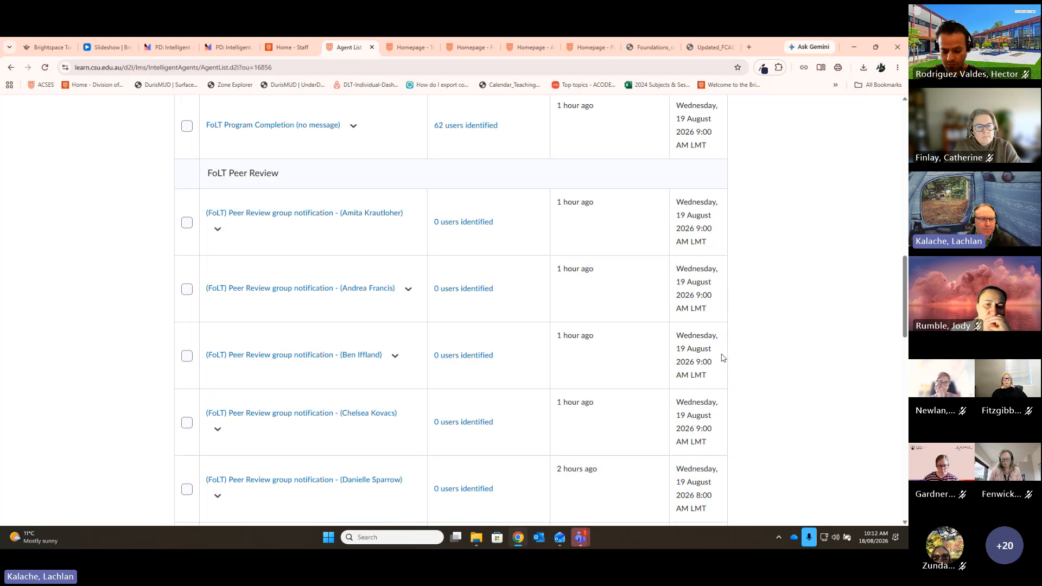
scroll(716, 325, "up", 3)
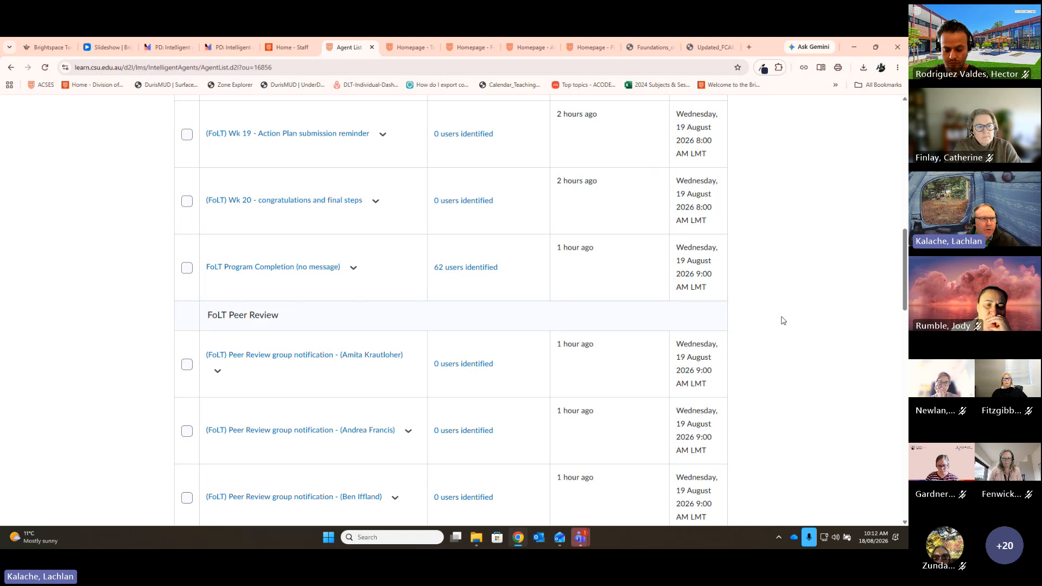
scroll(786, 322, "up", 15)
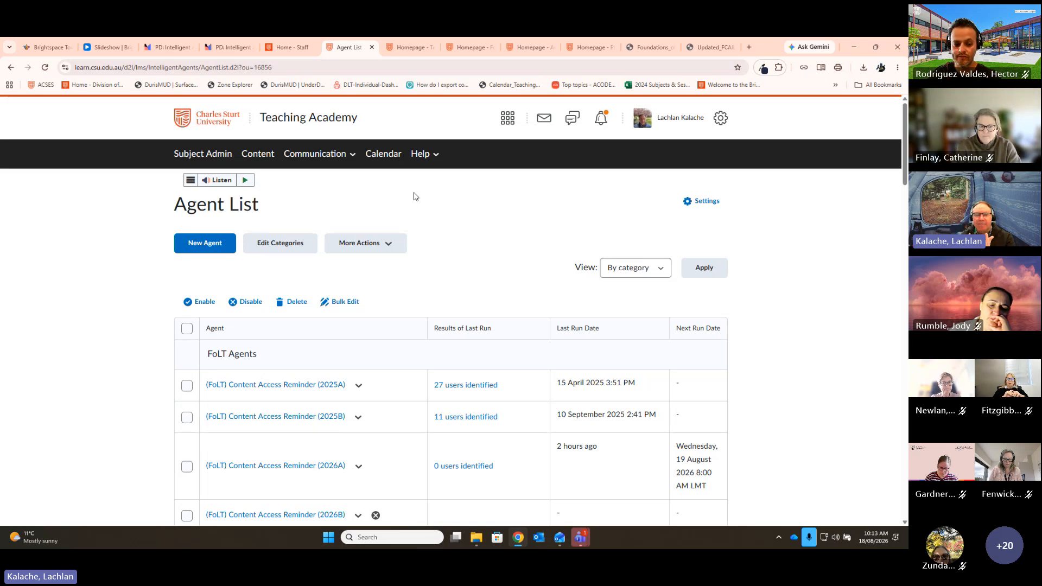
scroll(213, 224, "down", 2)
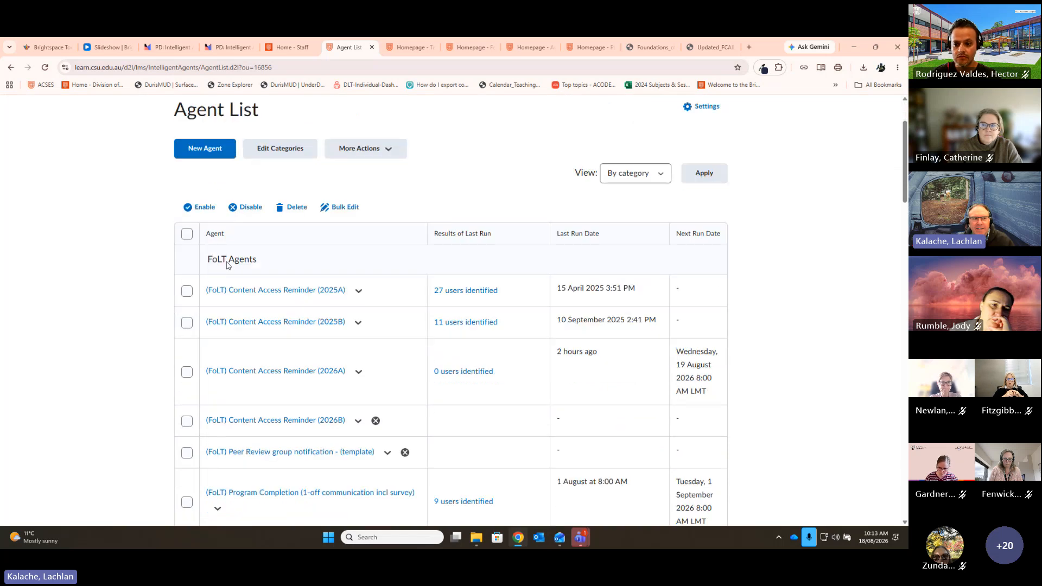
scroll(227, 264, "down", 1)
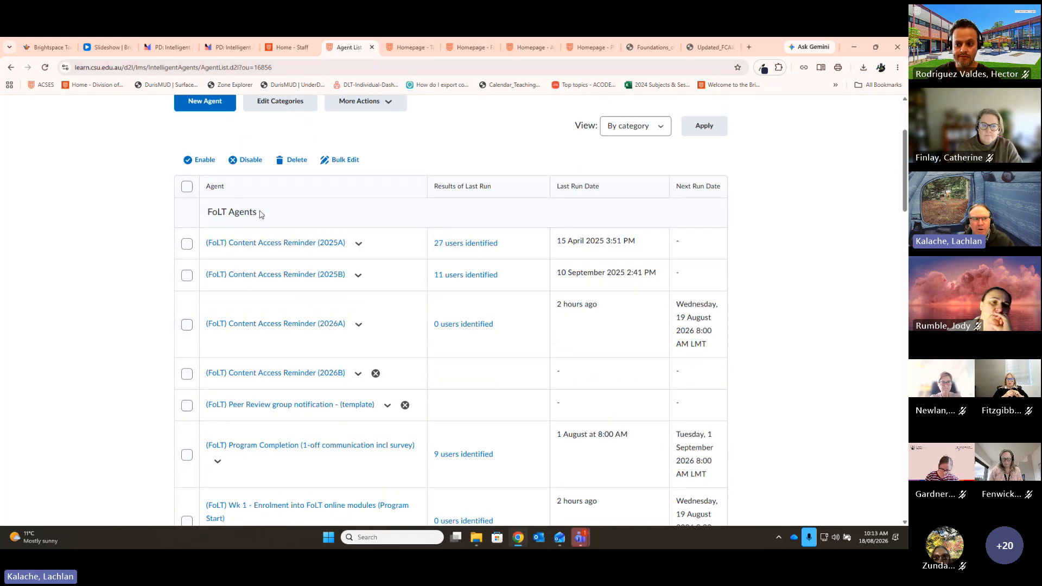
scroll(323, 367, "down", 10)
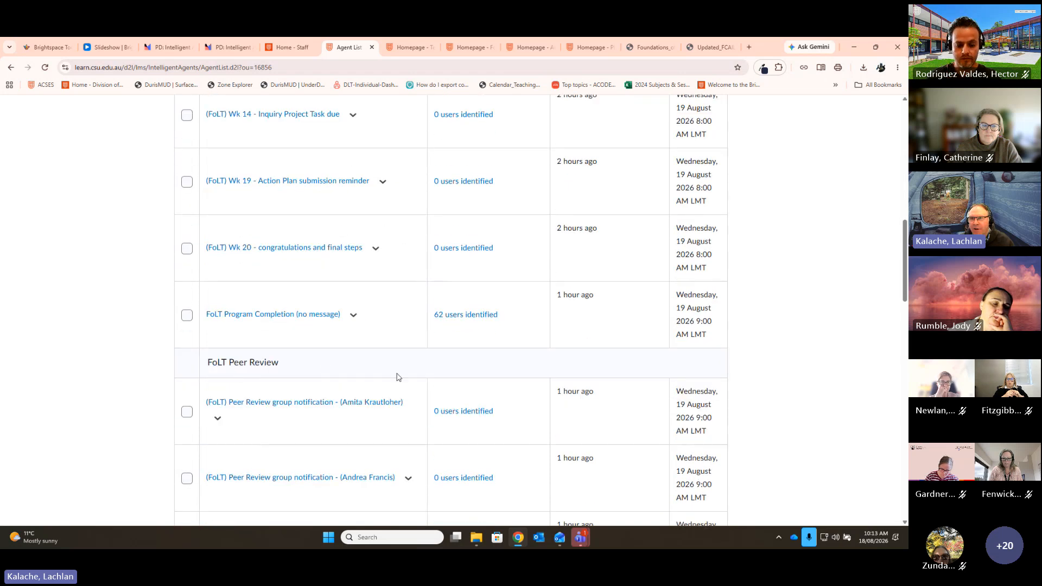
scroll(787, 353, "up", 11)
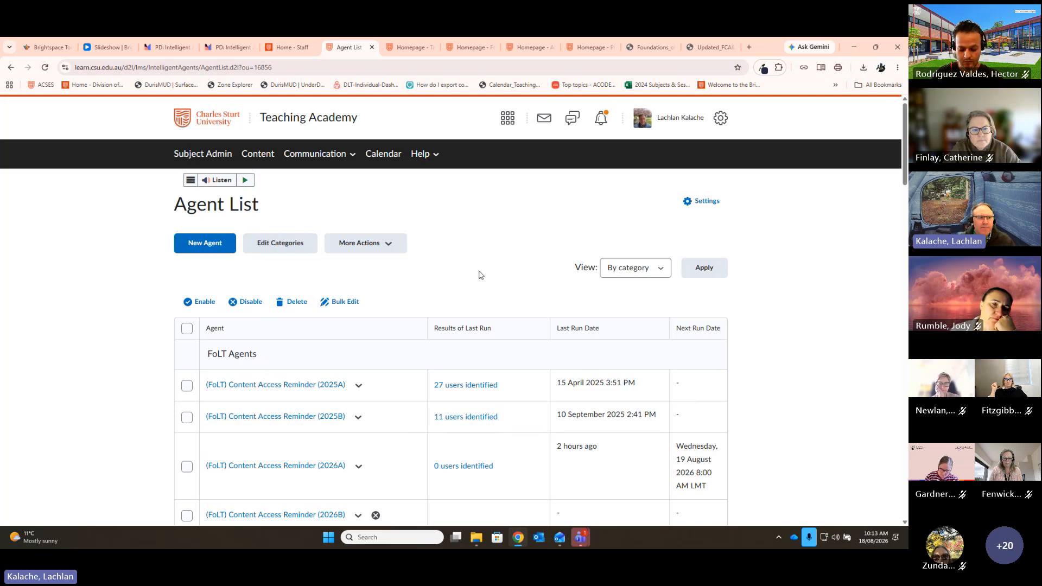
Step: Create a new agent from the Agent List to get a blank New Agent form
left_click(202, 244)
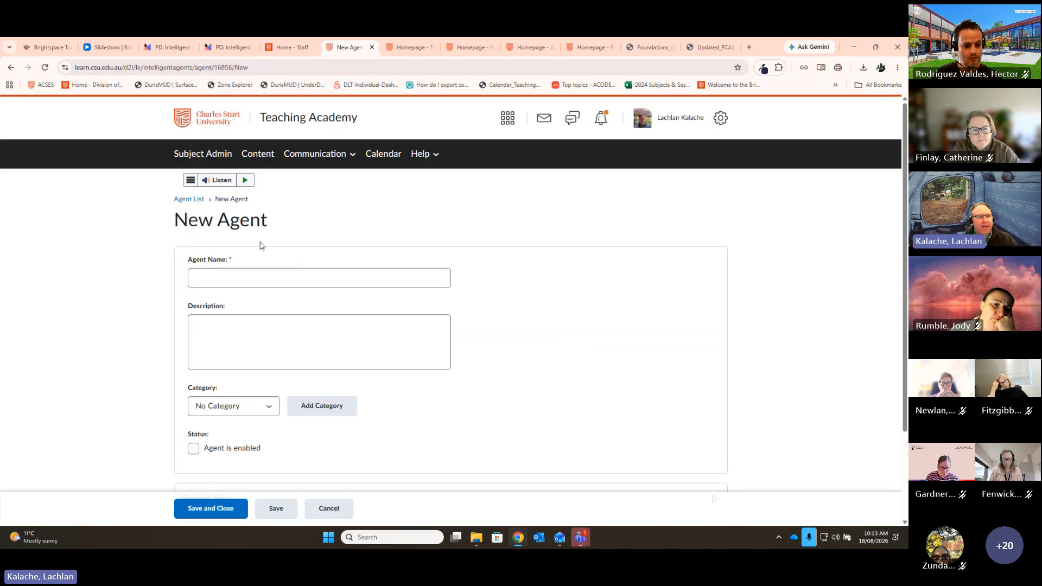
Step: Enter 'Sample Agent 1' as the agent name and zoom the browser to 125%
left_click(281, 281)
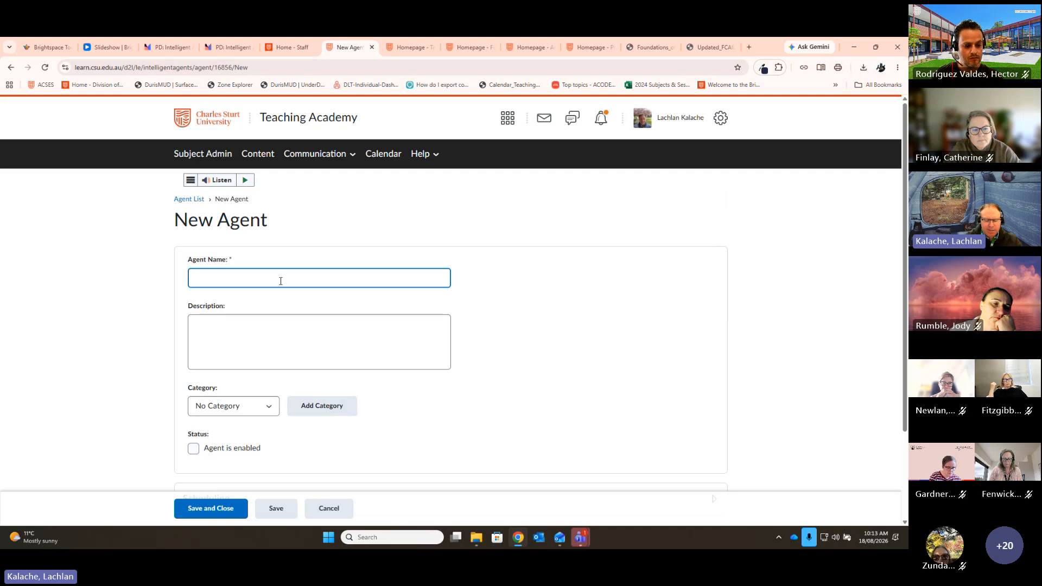
type("Sample Agent 1")
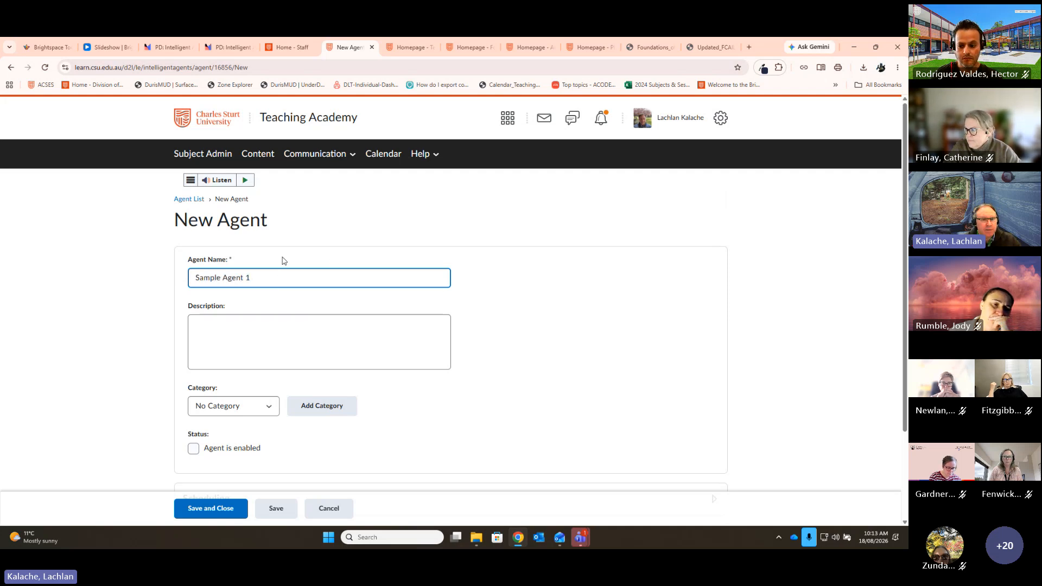
key("ctrl+equal")
key("ctrl+equal")
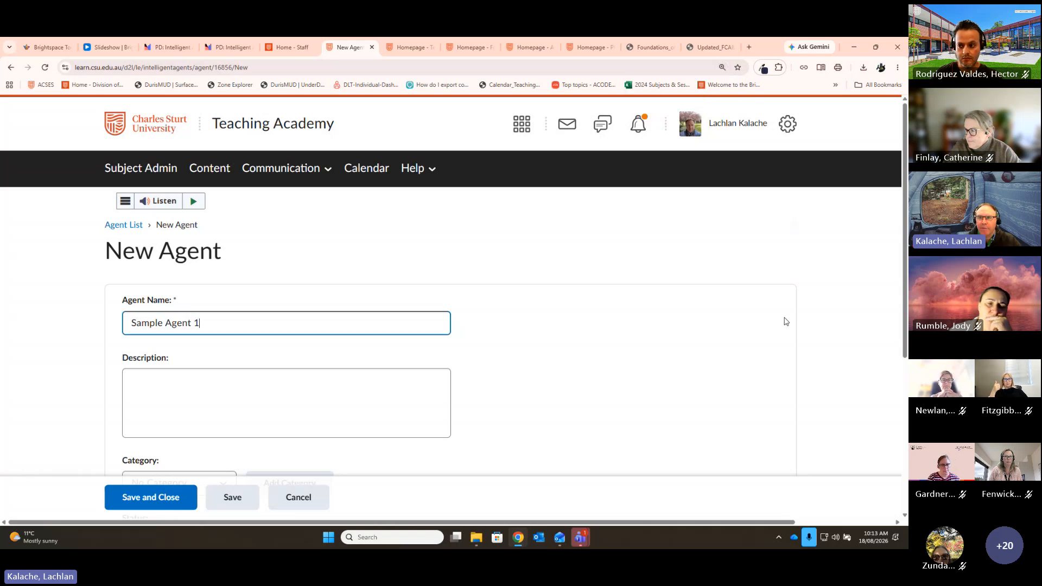
scroll(780, 319, "down", 2)
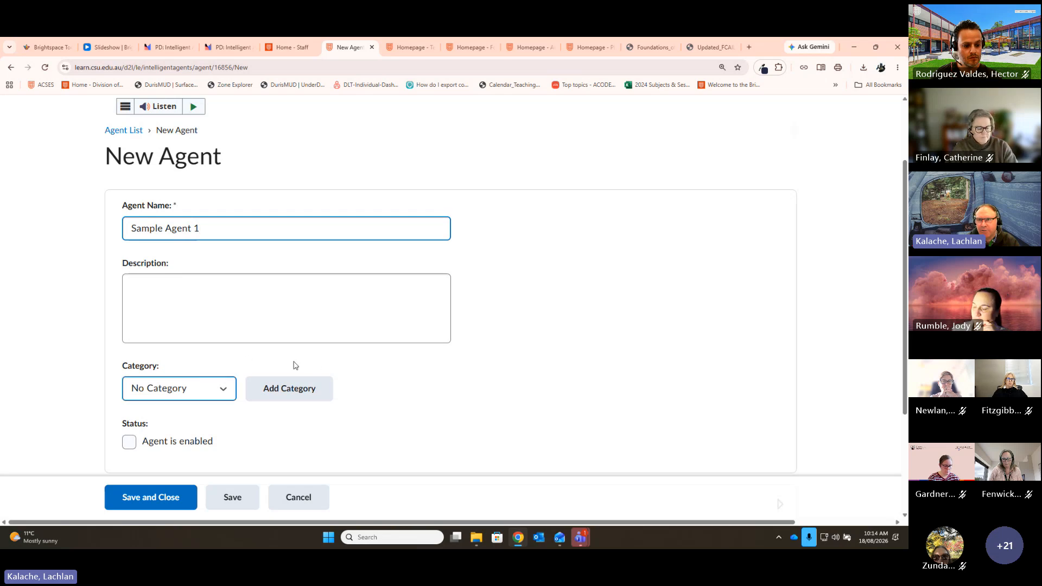
scroll(530, 334, "down", 2)
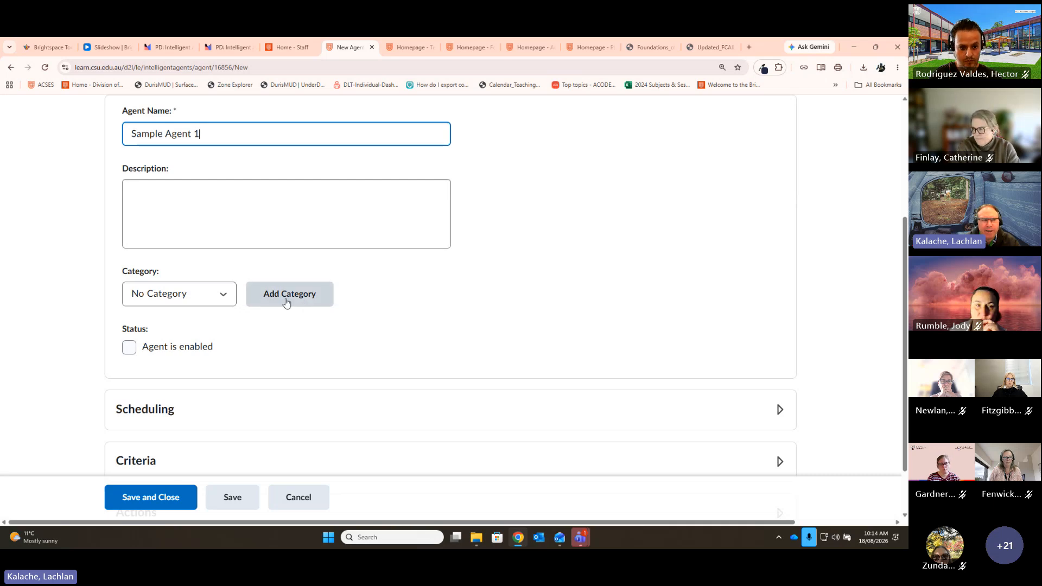
left_click(225, 296)
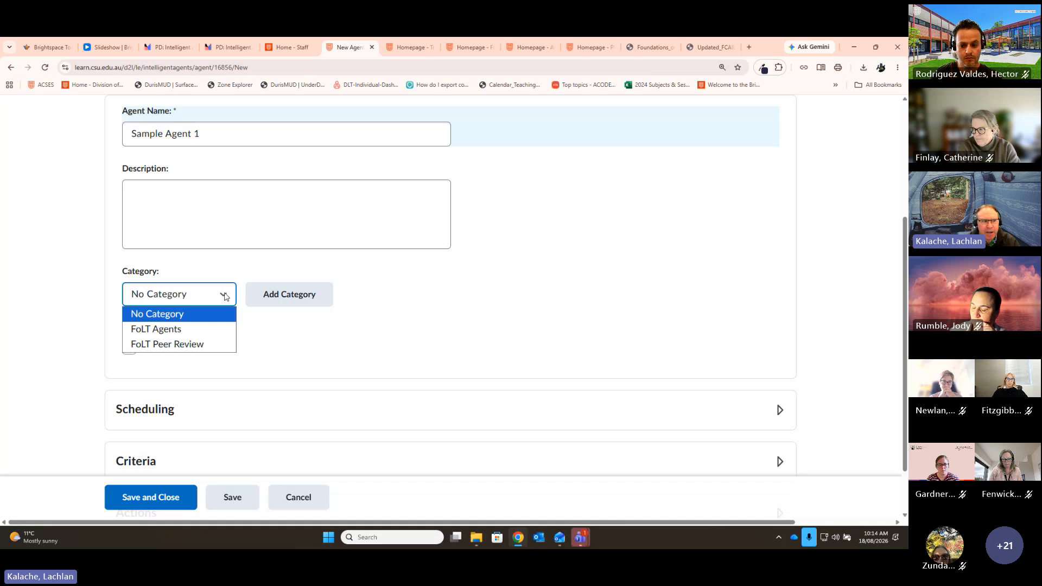
left_click(495, 274)
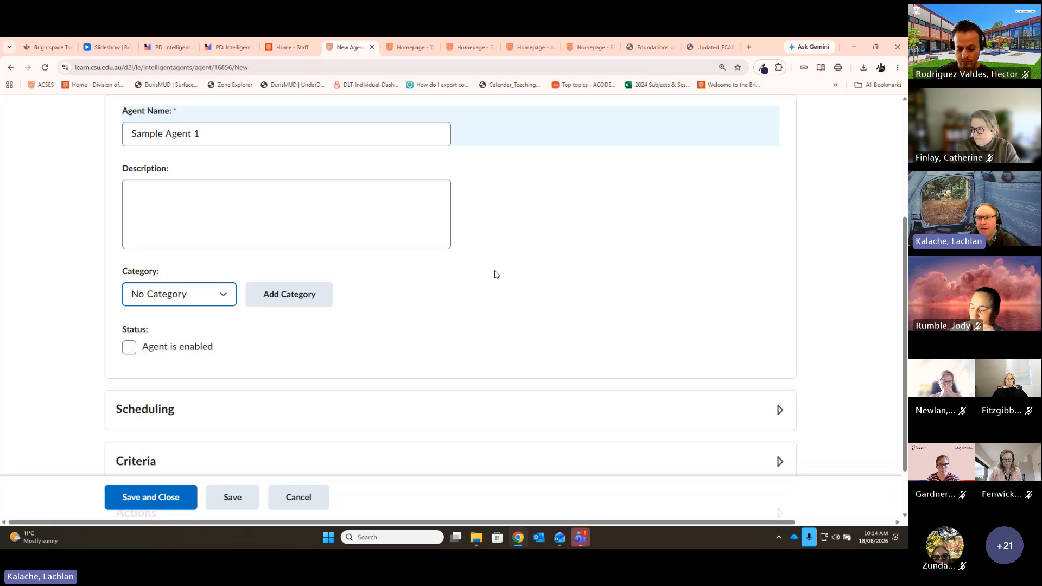
scroll(204, 292, "down", 1)
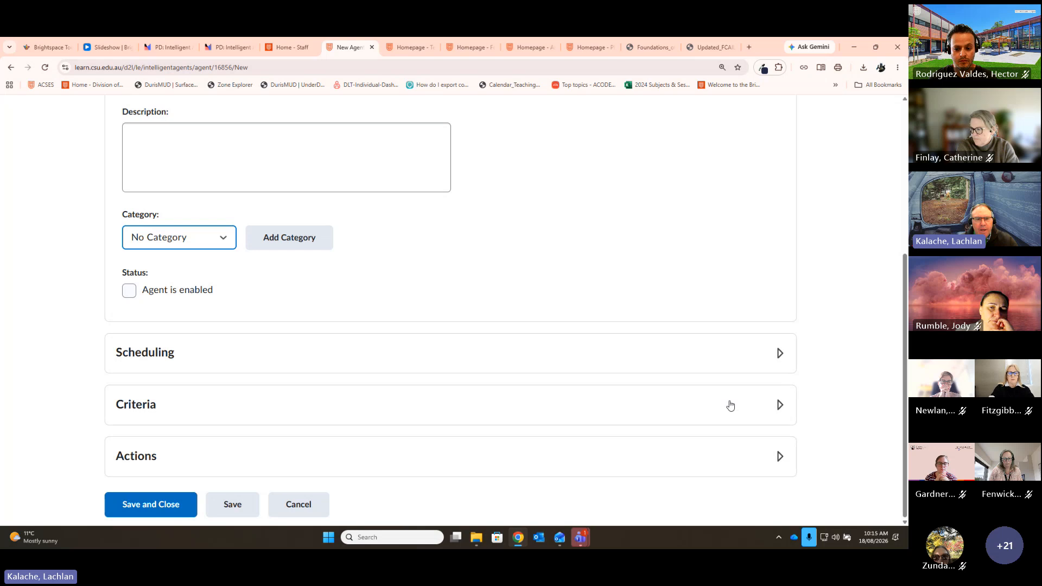
Step: Expand Scheduling and set the agent's frequency to One-Time Run
left_click(779, 355)
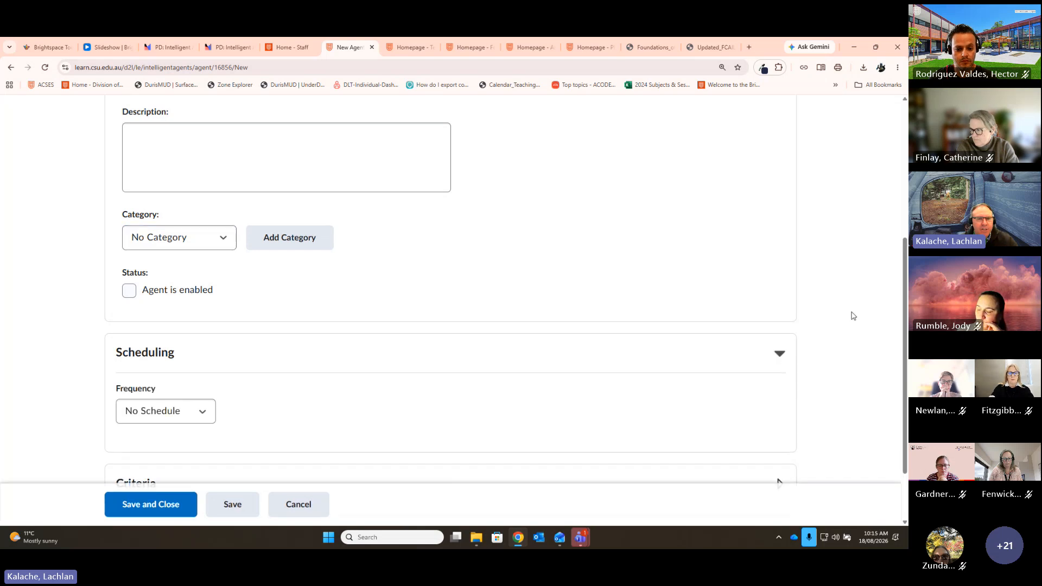
scroll(859, 292, "down", 2)
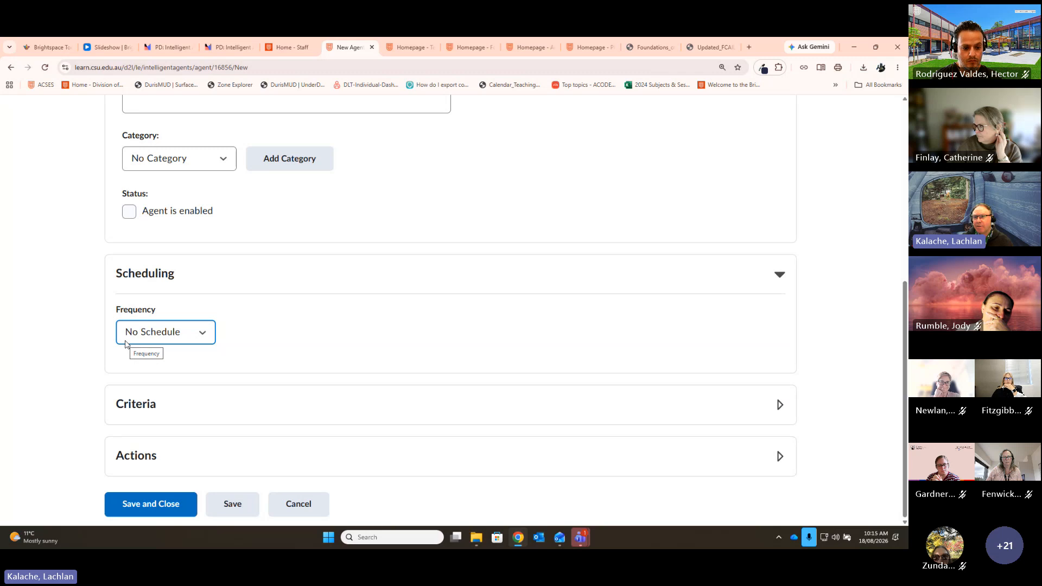
left_click(201, 333)
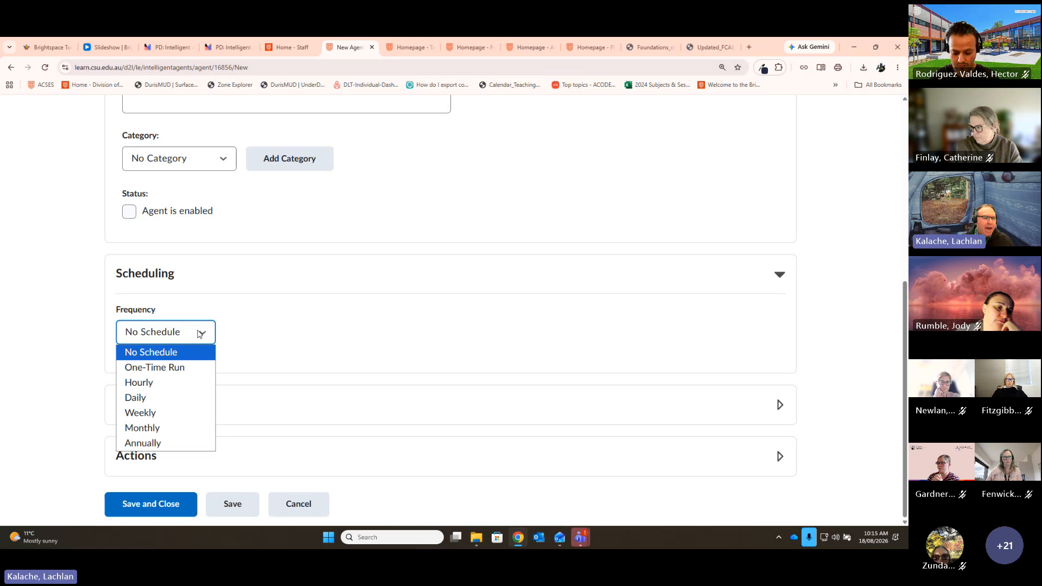
left_click(191, 368)
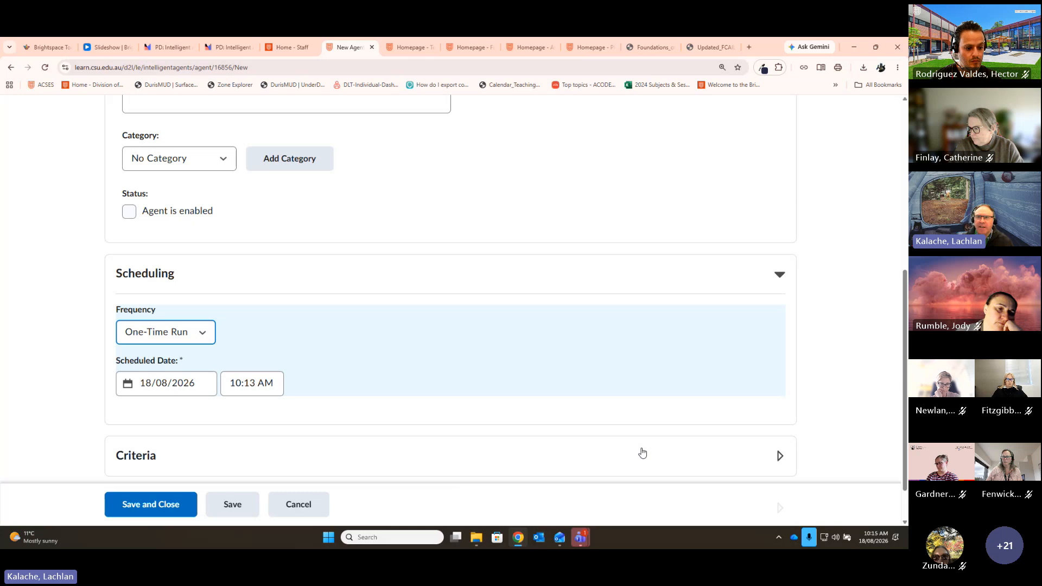
left_click(211, 336)
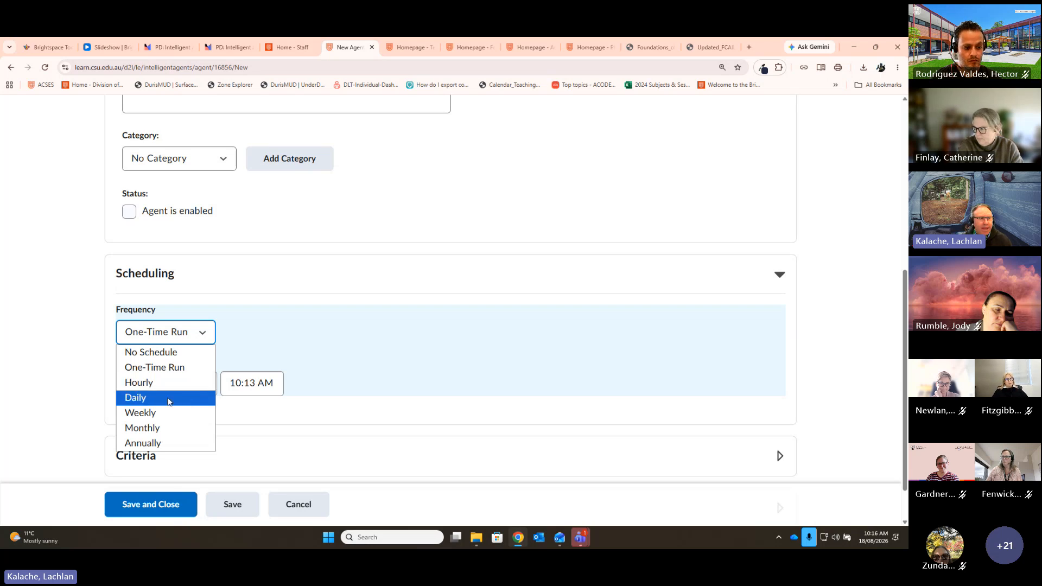
left_click(192, 412)
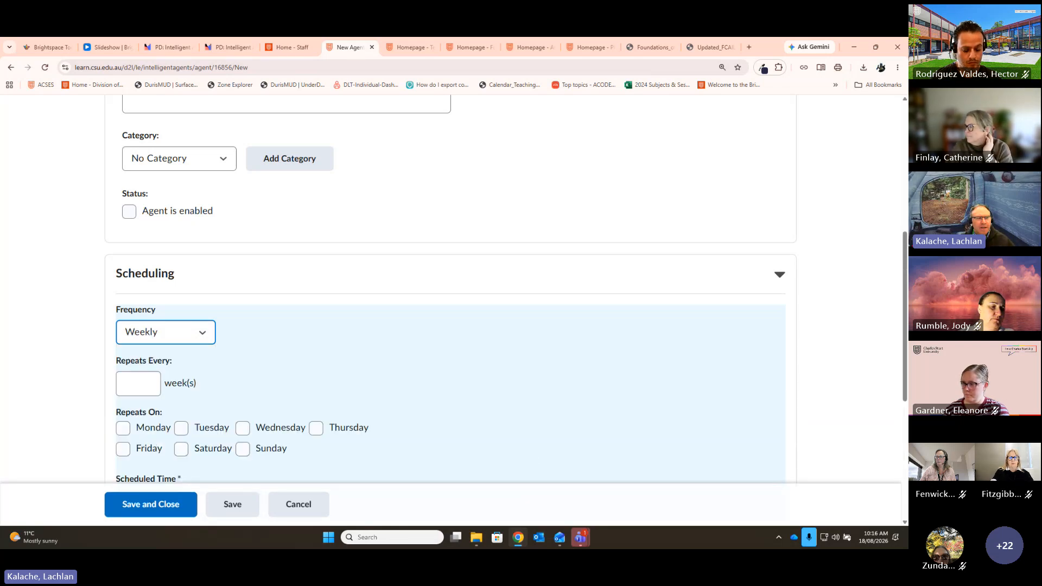
scroll(639, 290, "down", 3)
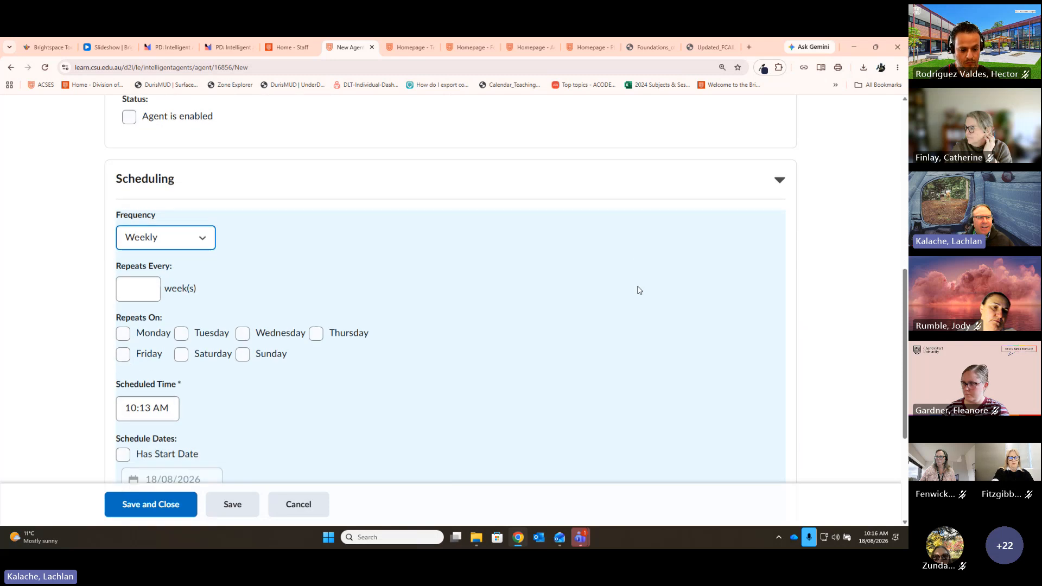
scroll(594, 291, "up", 2)
left_click(149, 289)
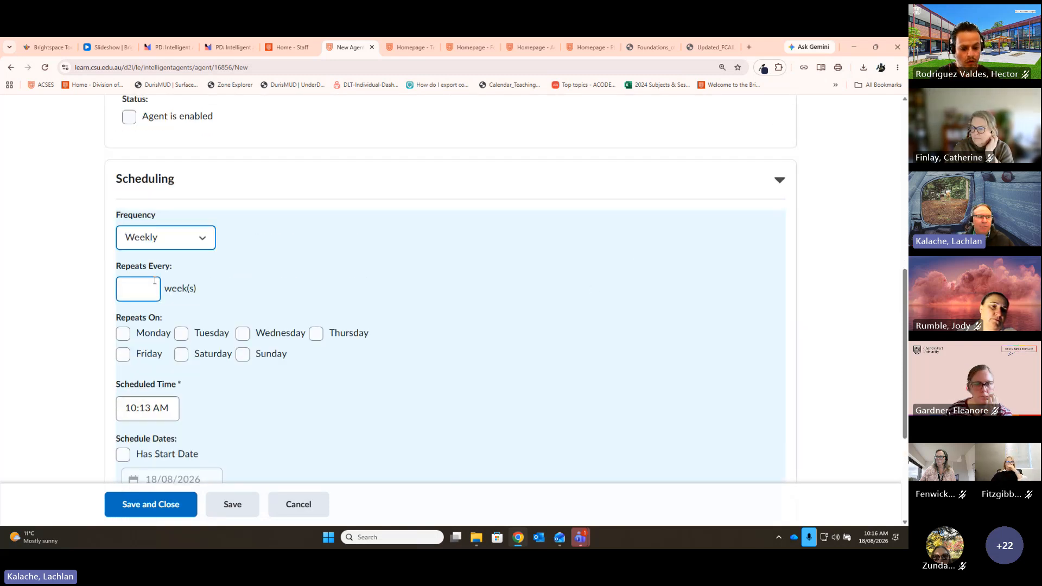
left_click(148, 290)
type("1")
left_click(583, 304)
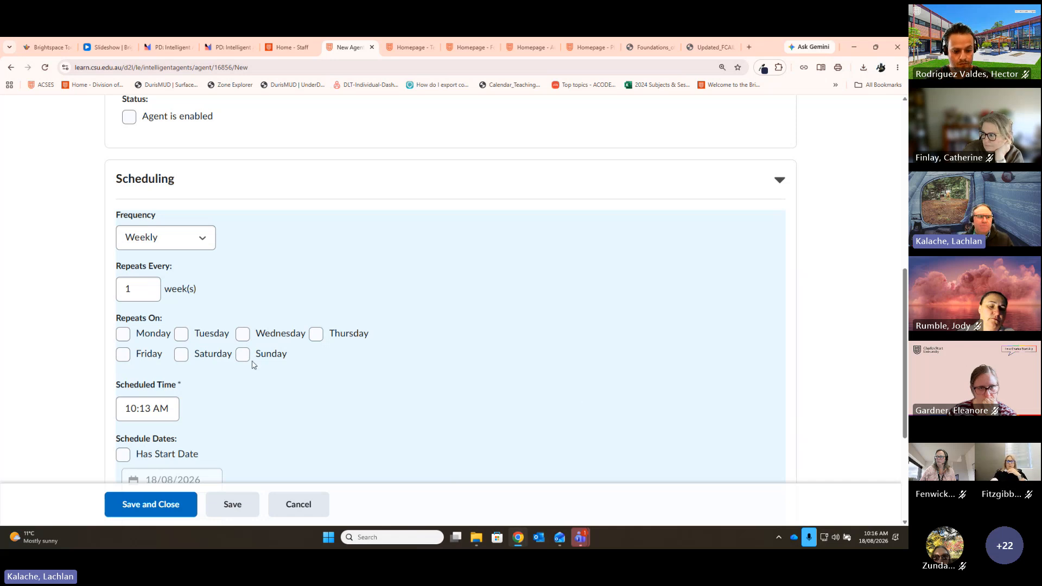
left_click(123, 334)
left_click(162, 419)
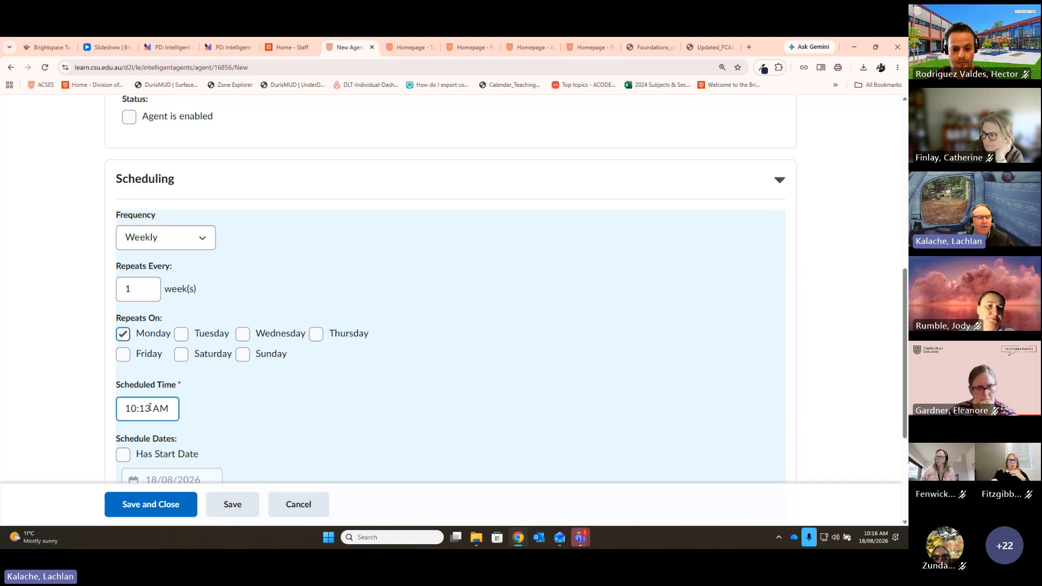
left_click_drag(155, 409, 111, 408)
type("9")
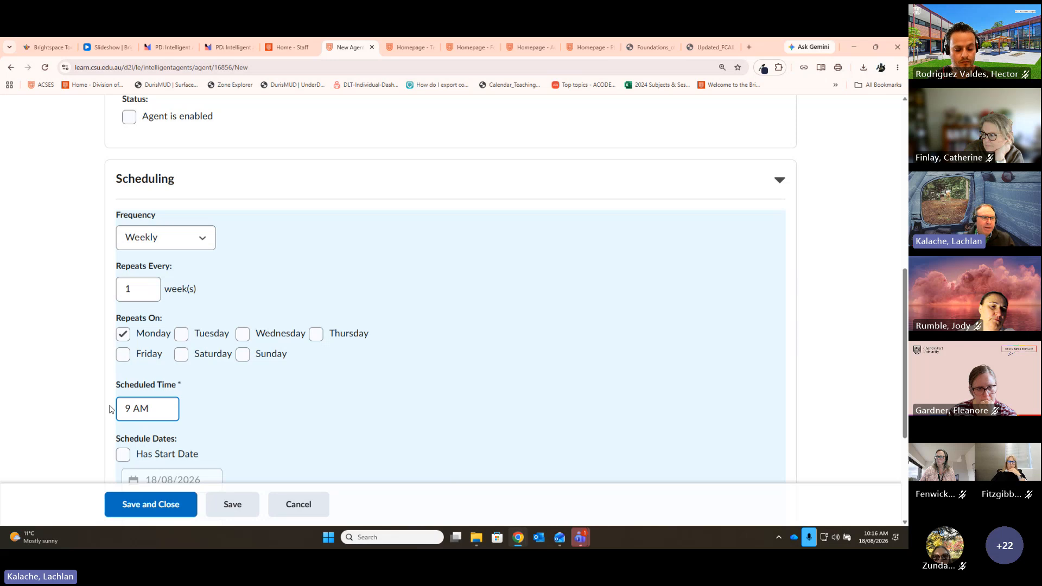
left_click(362, 378)
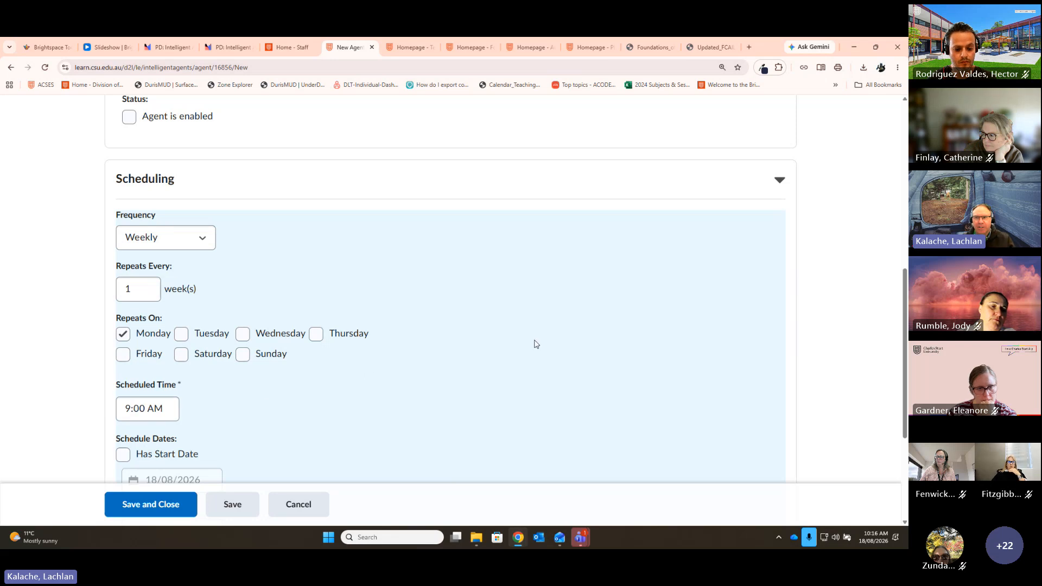
scroll(502, 388, "down", 1)
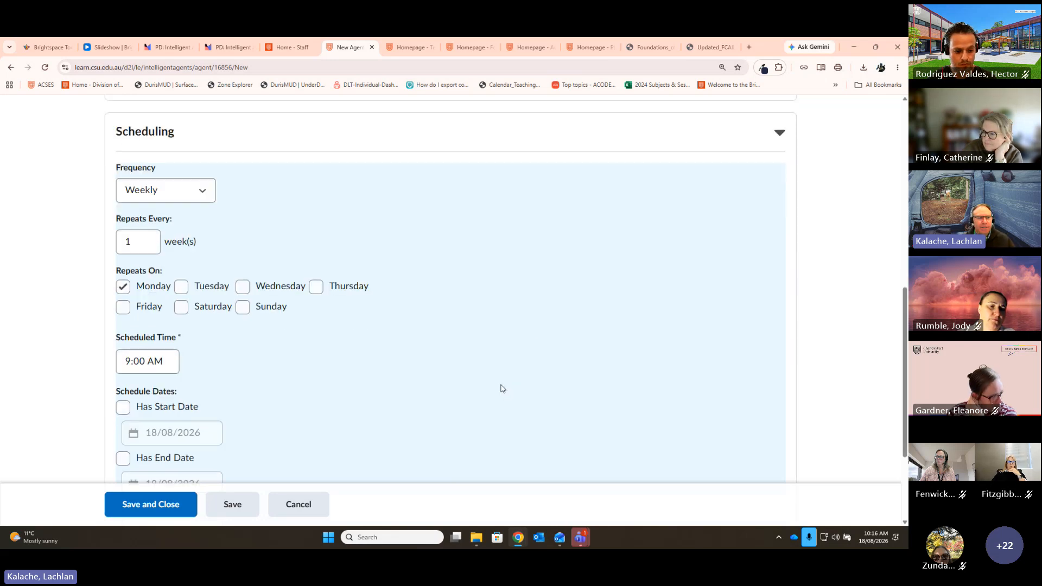
scroll(109, 310, "down", 2)
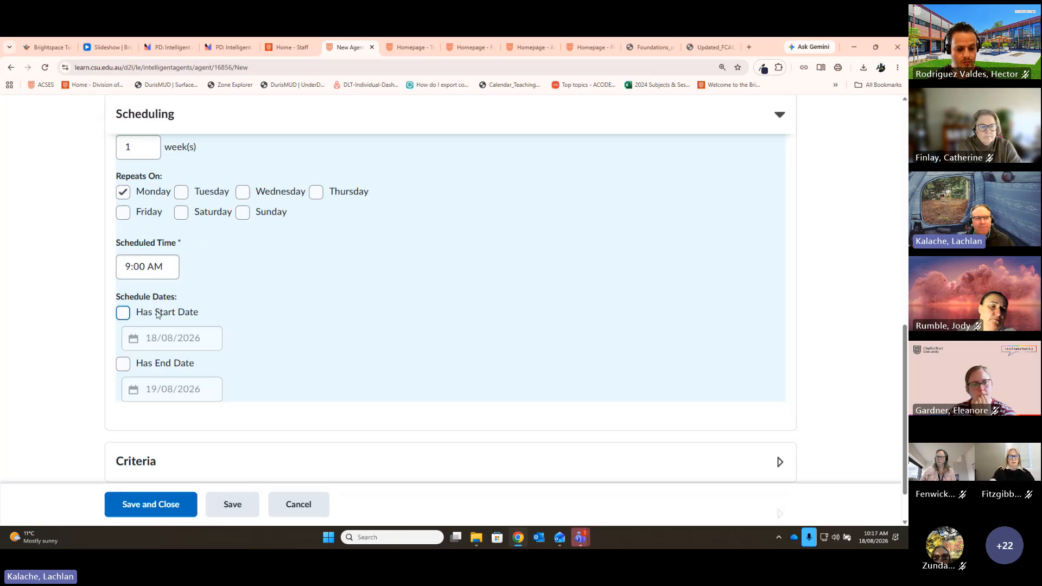
scroll(309, 289, "up", 1)
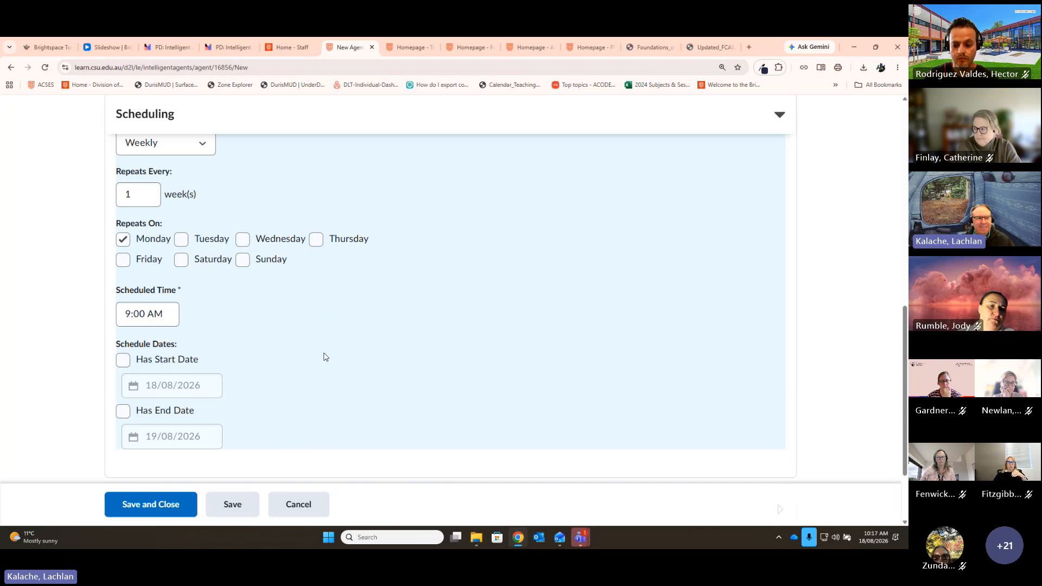
scroll(326, 356, "down", 1)
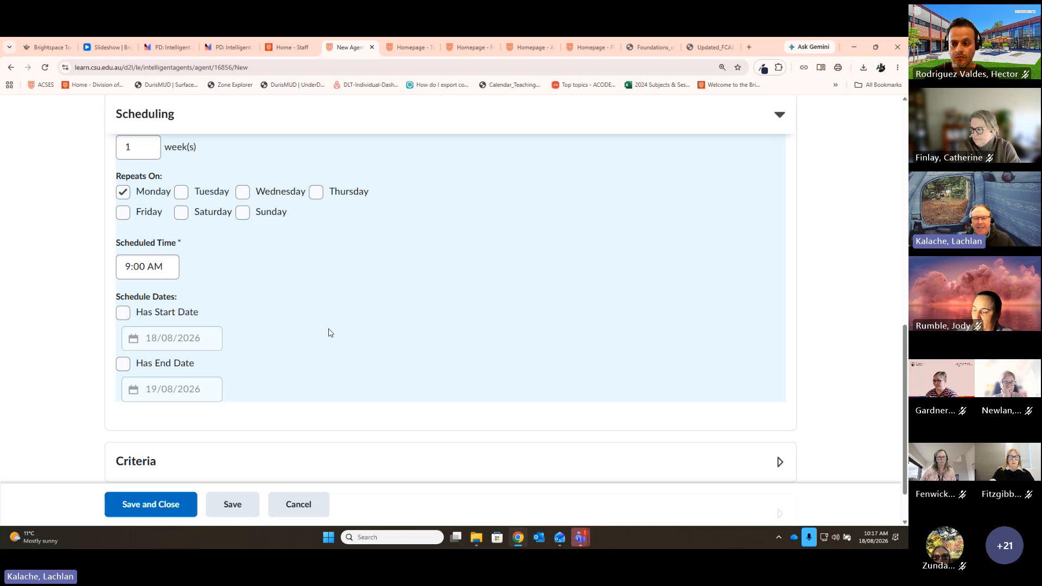
left_click(123, 312)
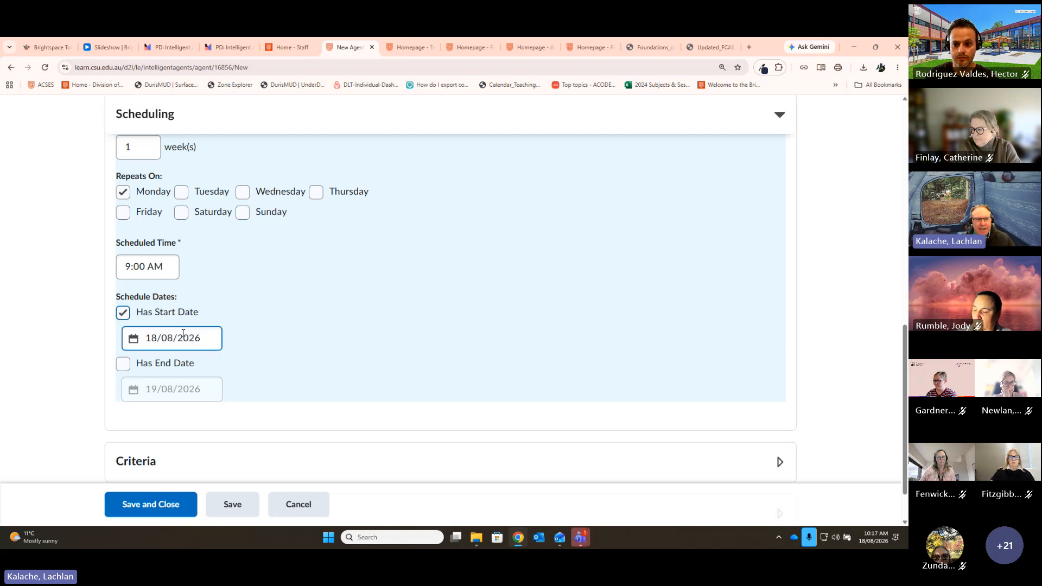
left_click(131, 340)
left_click(92, 280)
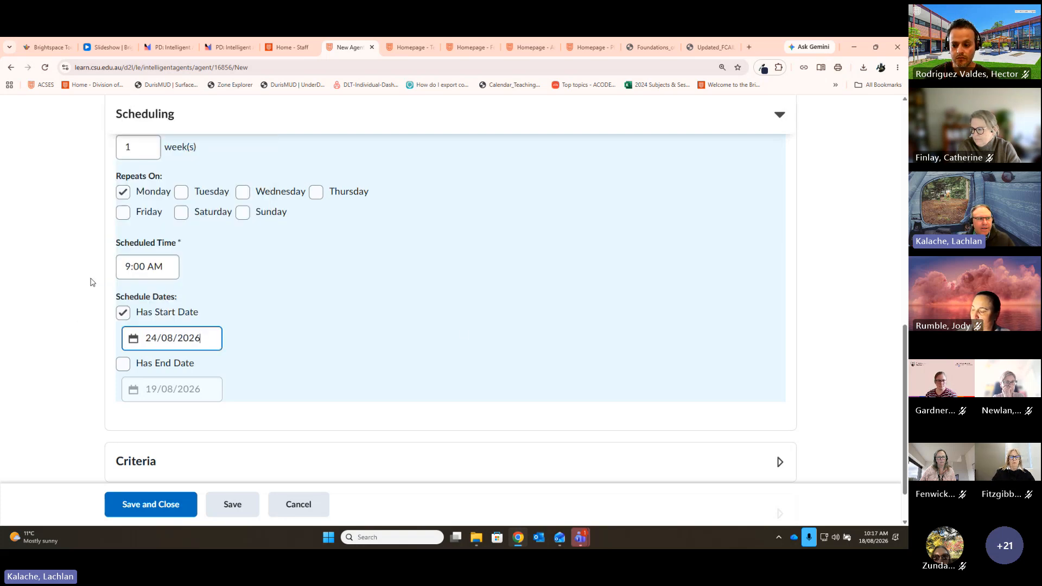
scroll(553, 340, "down", 1)
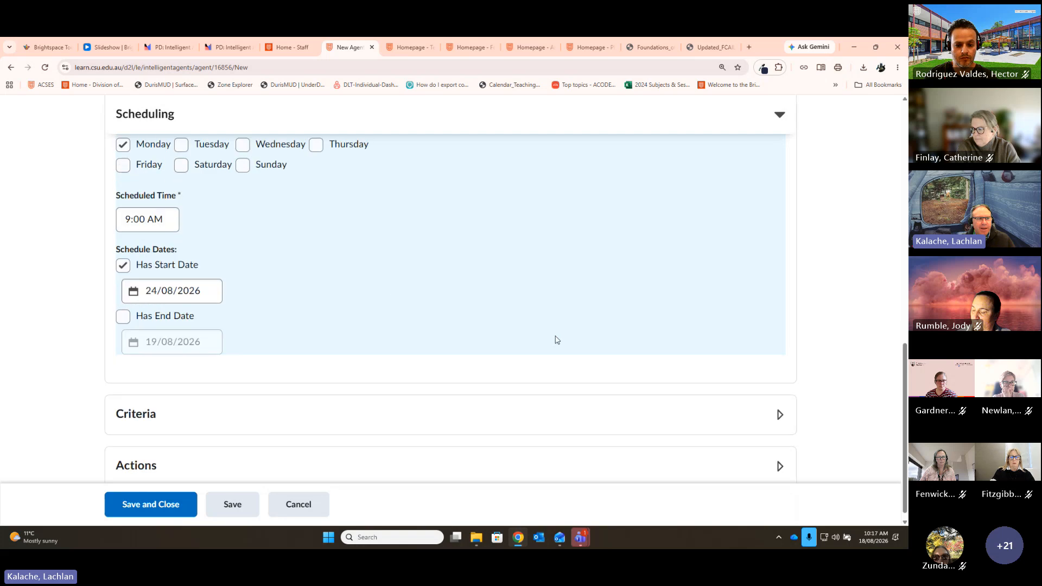
scroll(899, 368, "up", 3)
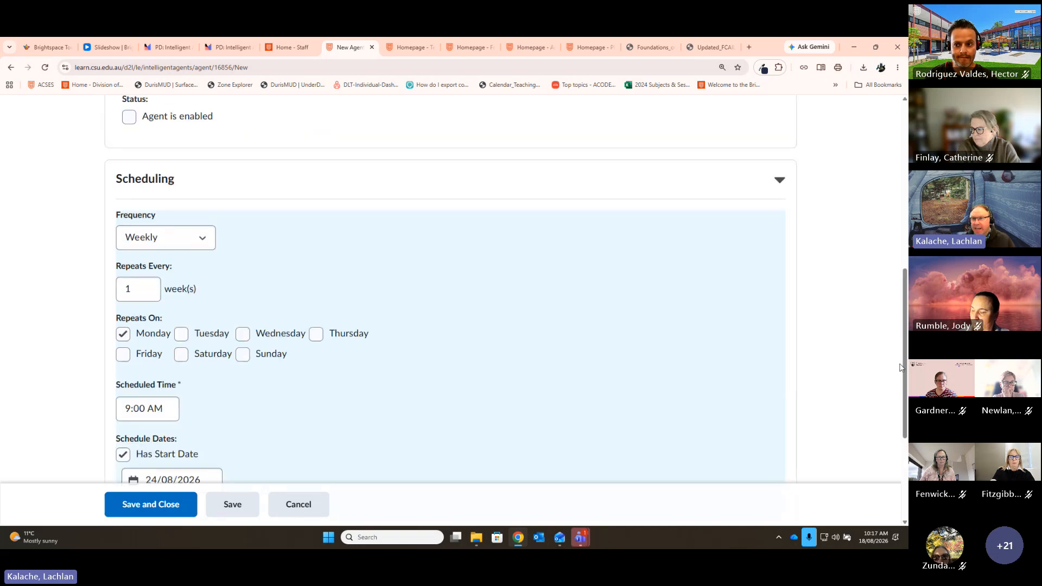
Step: Collapse the Scheduling section and expand the Criteria section
left_click(780, 180)
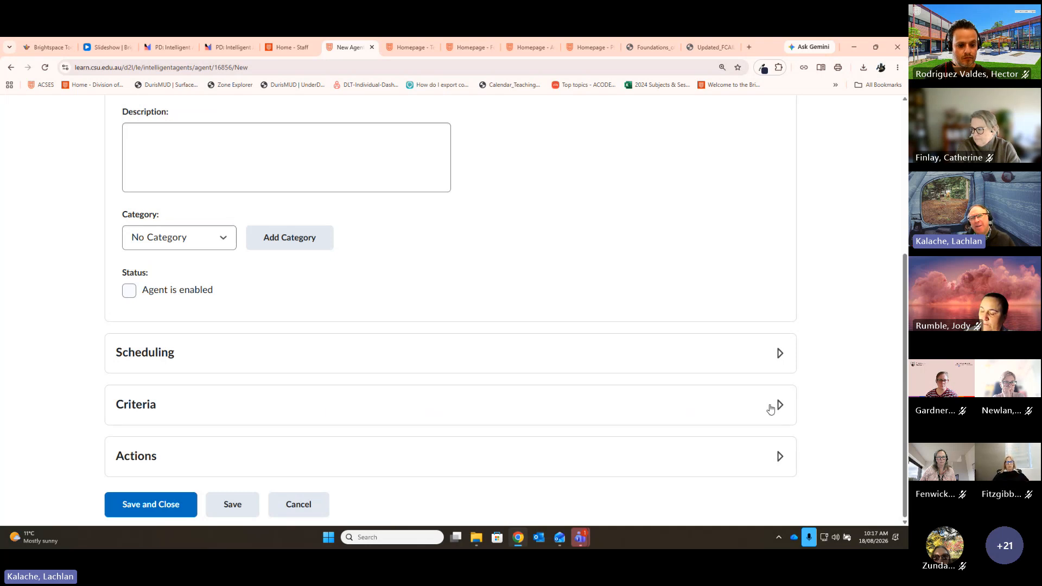
left_click(775, 405)
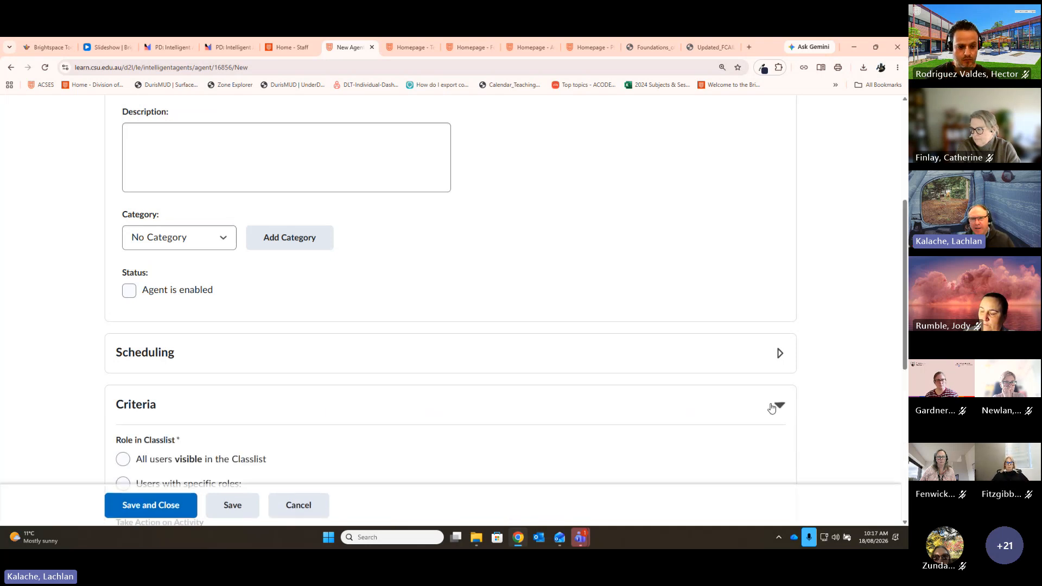
scroll(798, 277, "down", 3)
scroll(799, 276, "down", 1)
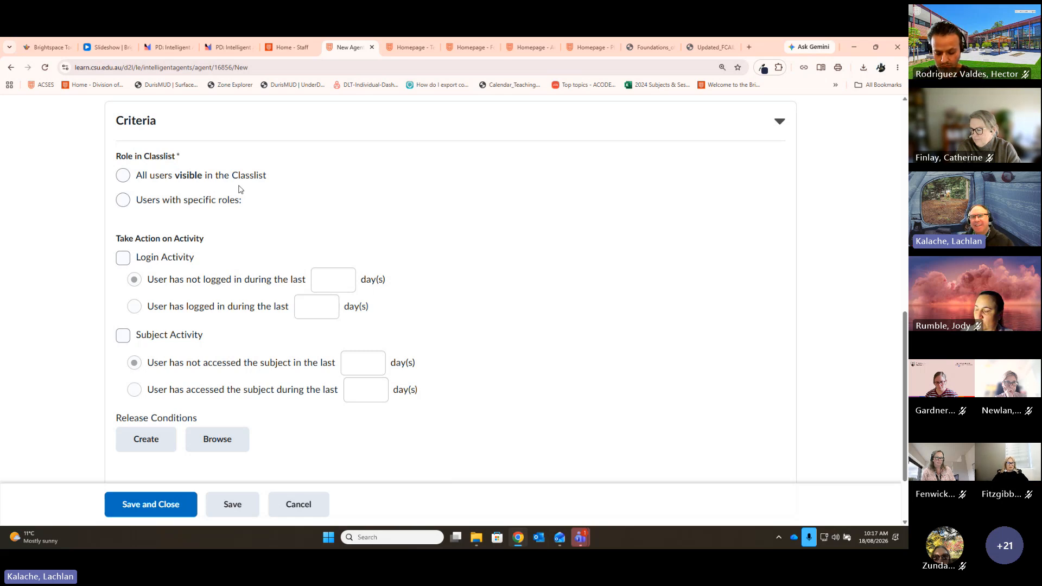
Step: Restrict the criteria to 'Users with specific roles' and scroll through the roles list for Student
left_click(124, 204)
scroll(328, 293, "down", 2)
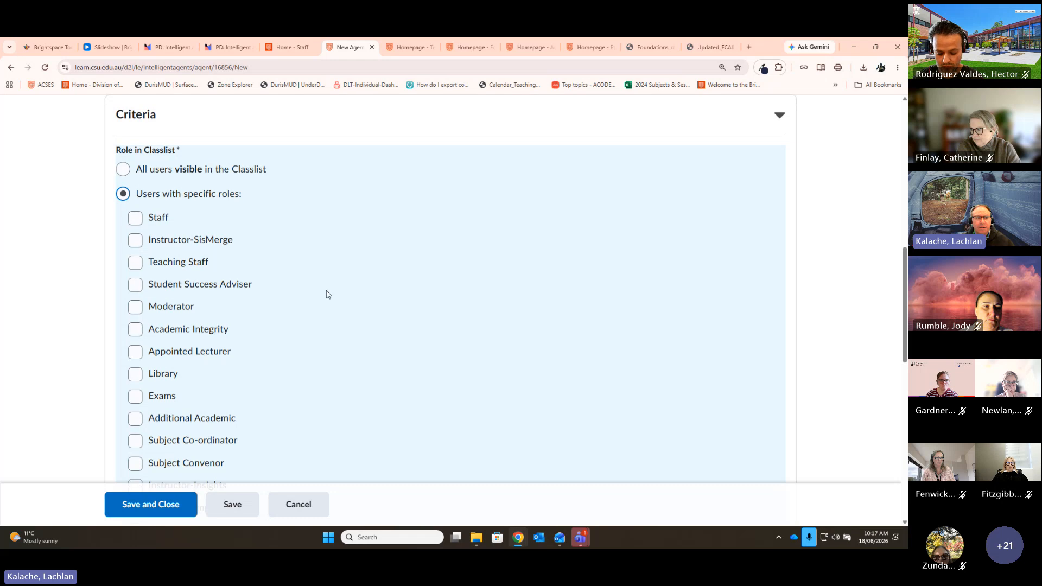
scroll(325, 336, "down", 2)
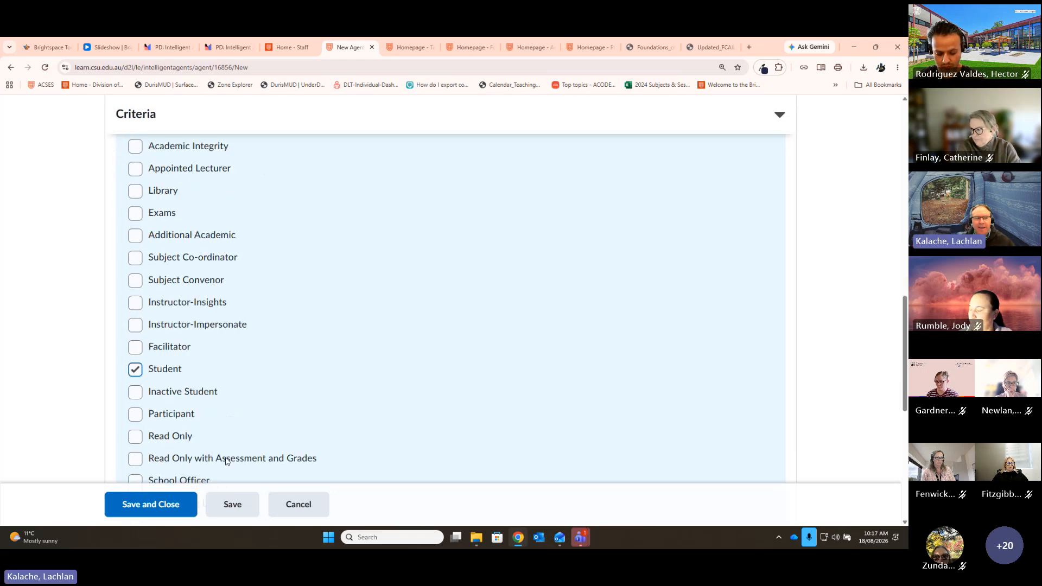
scroll(509, 348, "down", 2)
scroll(509, 347, "down", 1)
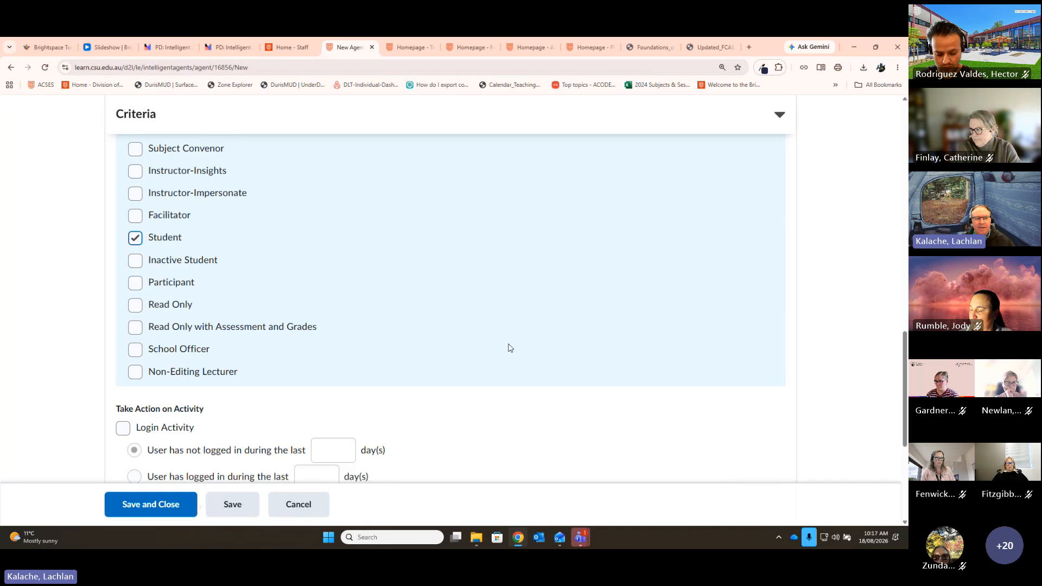
scroll(537, 337, "up", 1)
scroll(236, 299, "down", 1)
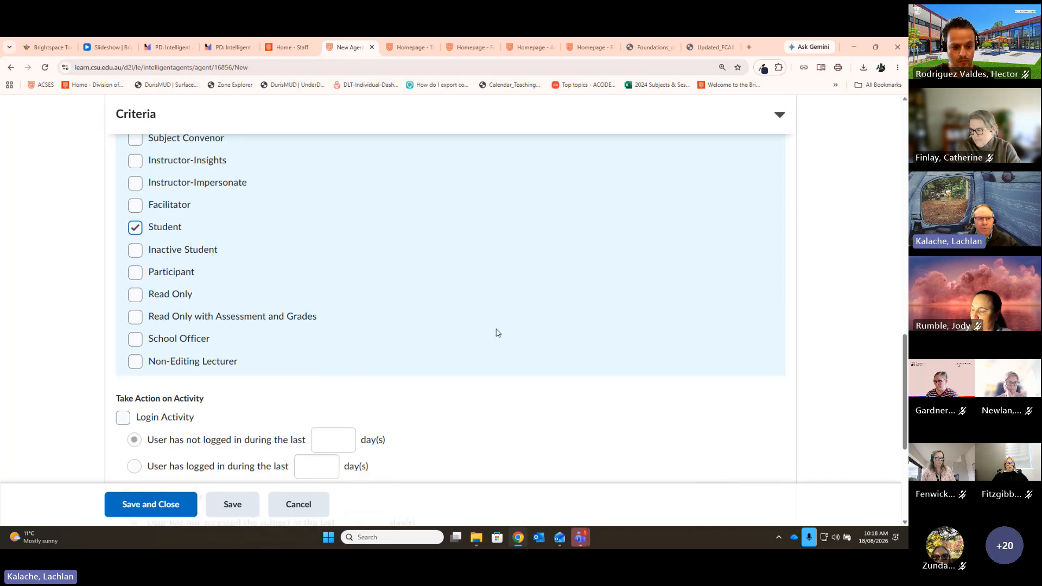
scroll(497, 331, "up", 3)
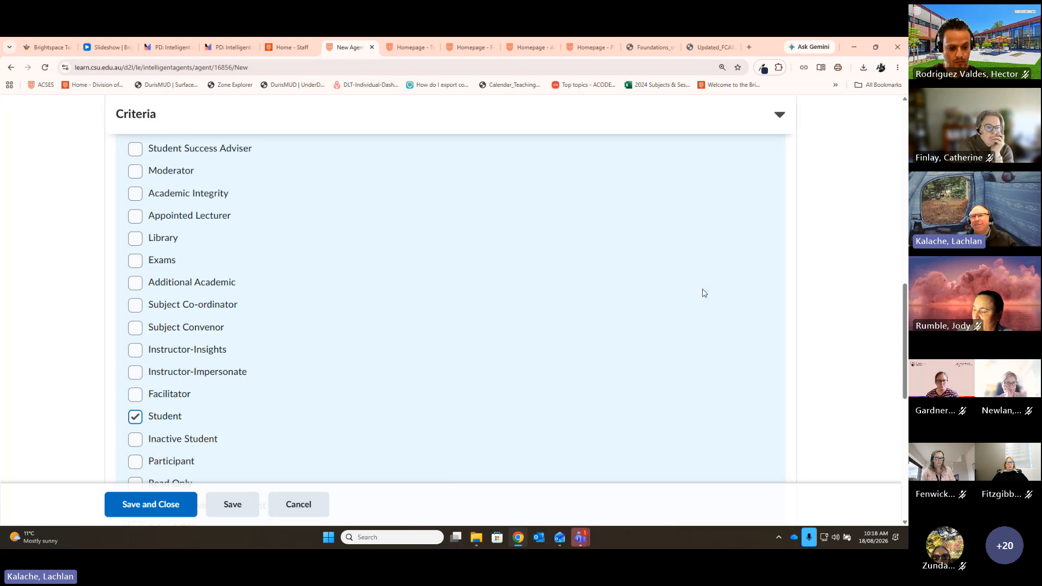
scroll(701, 275, "down", 8)
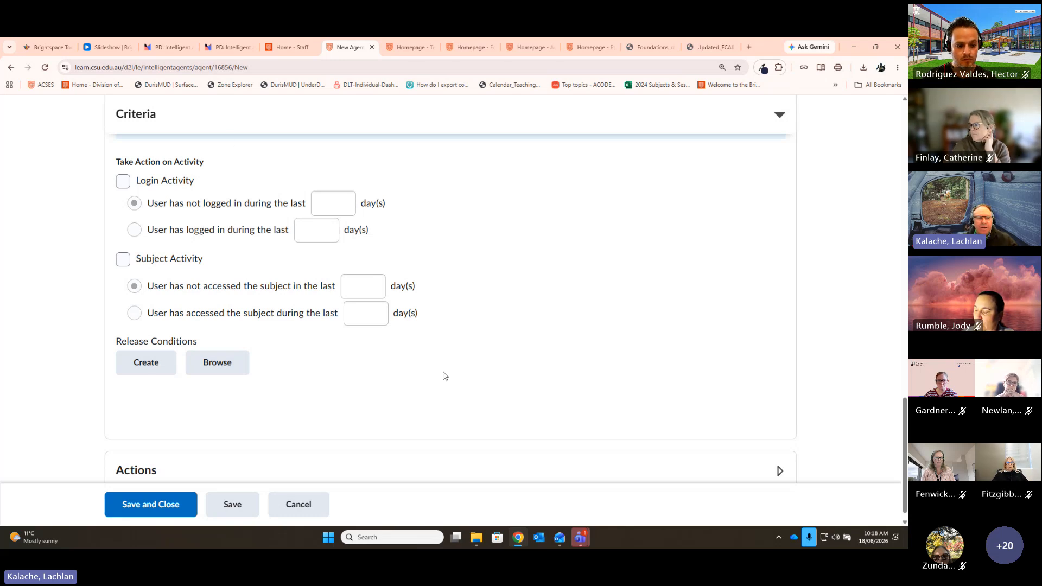
scroll(518, 362, "down", 1)
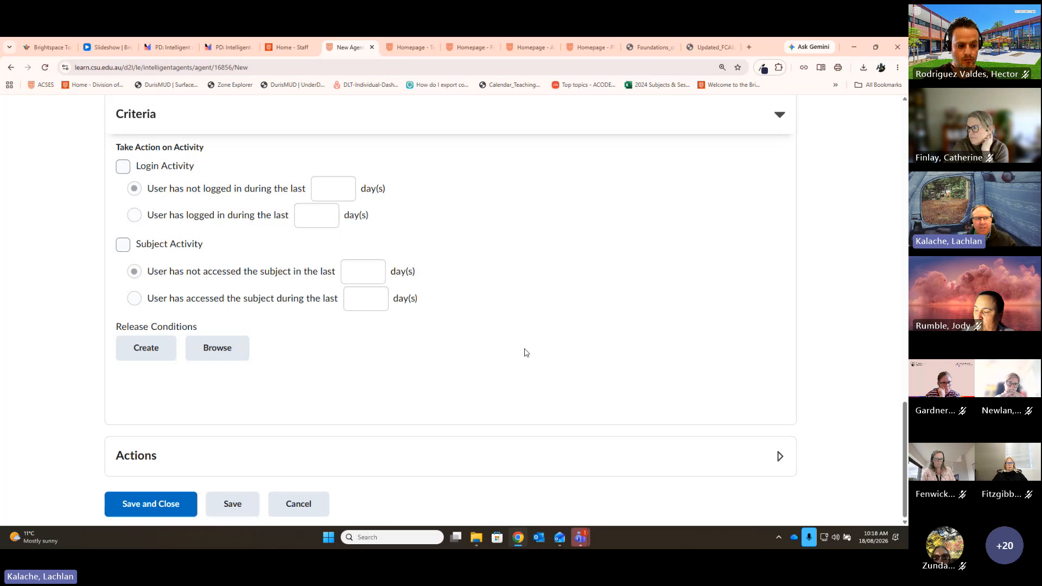
left_click(228, 349)
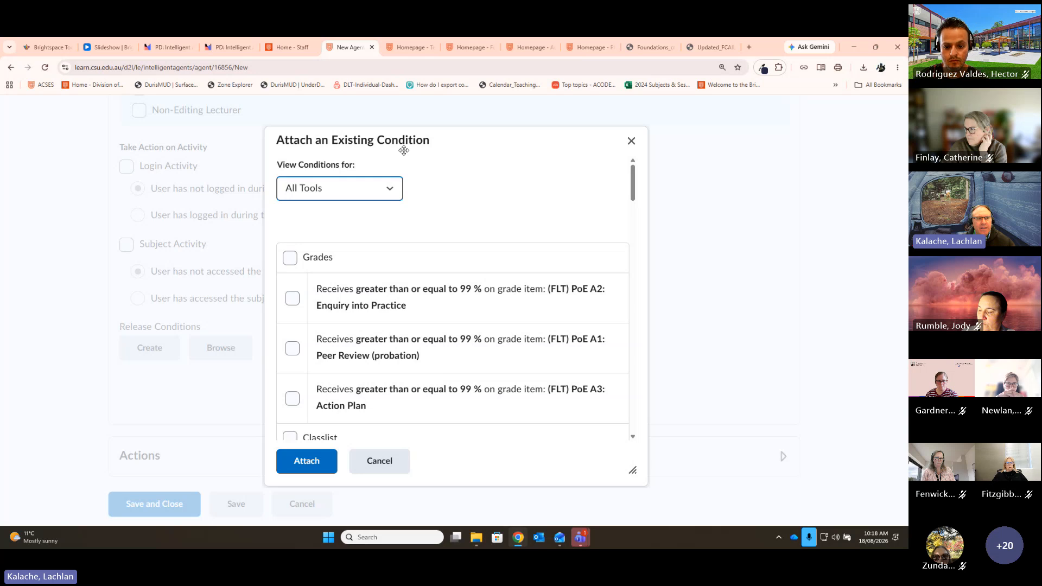
left_click(402, 464)
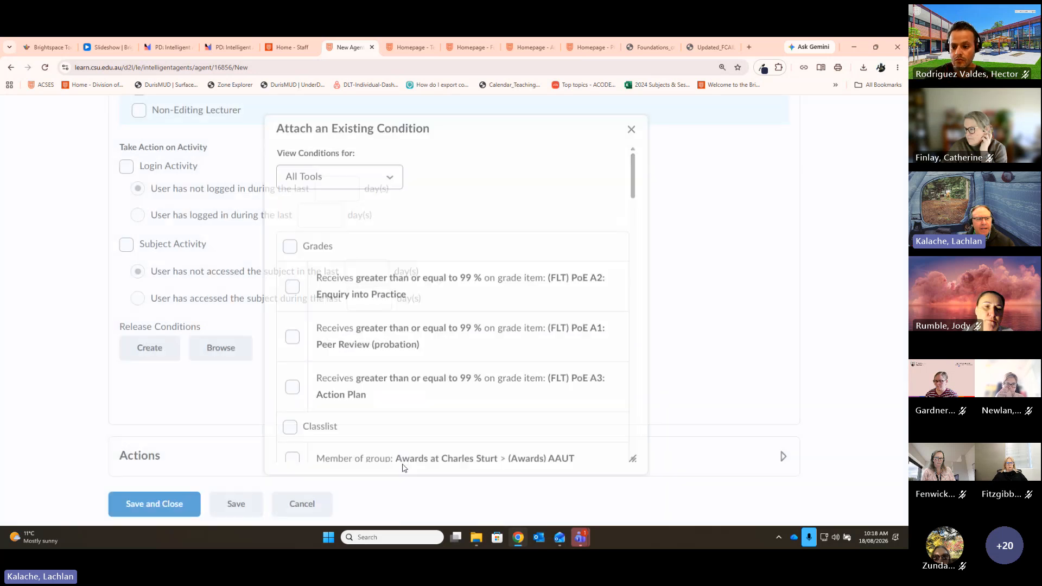
Step: Start a release condition using Date of enrolment in current org unit with 30 days
left_click(146, 353)
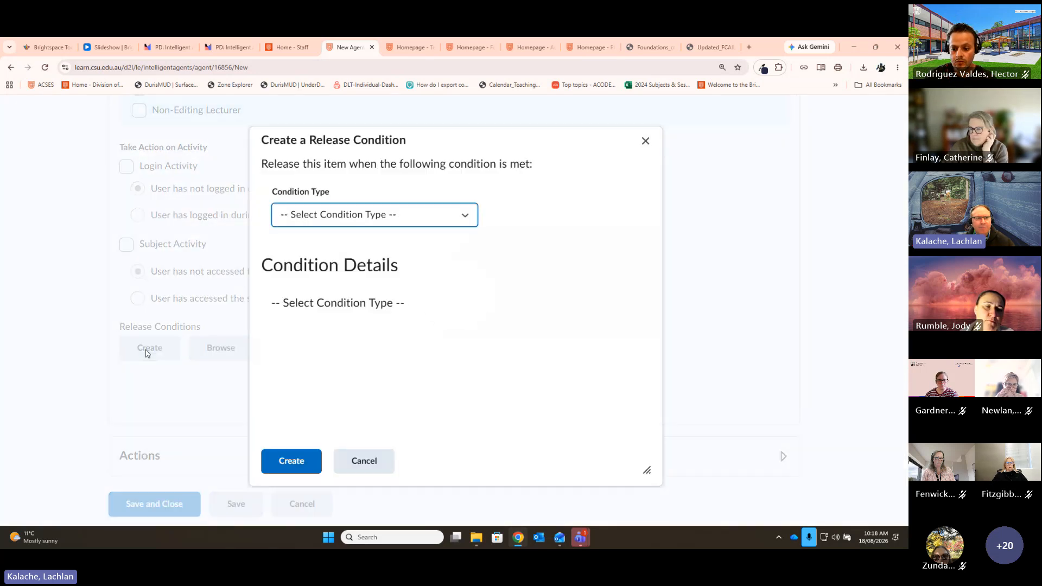
left_click(468, 218)
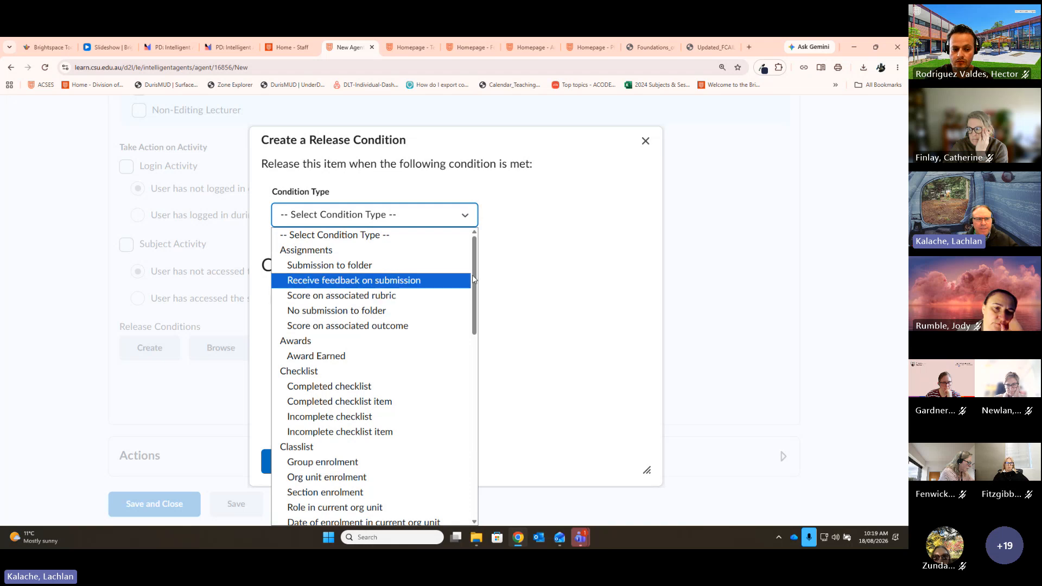
scroll(303, 260, "down", 2)
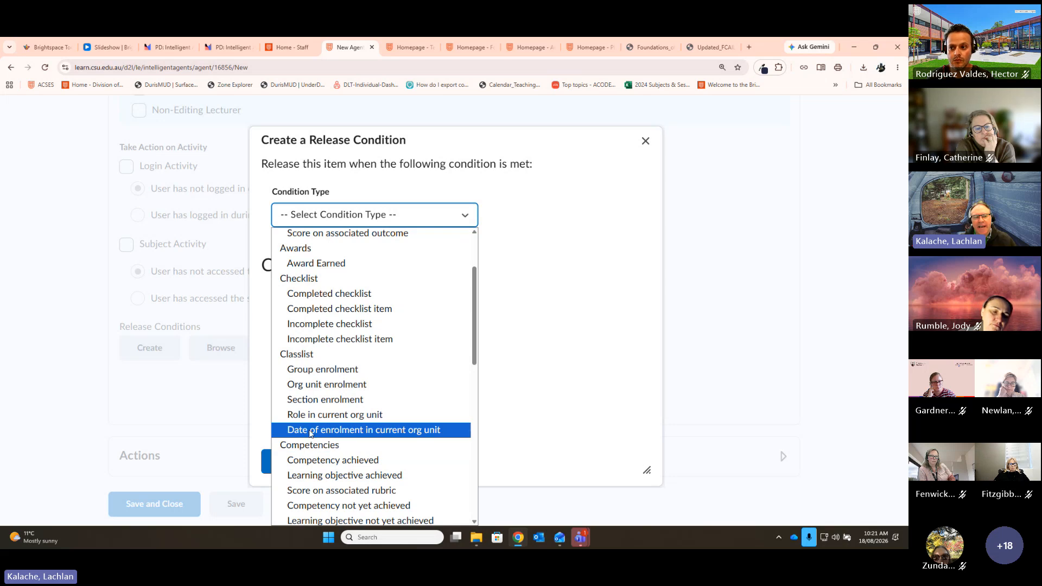
left_click(455, 434)
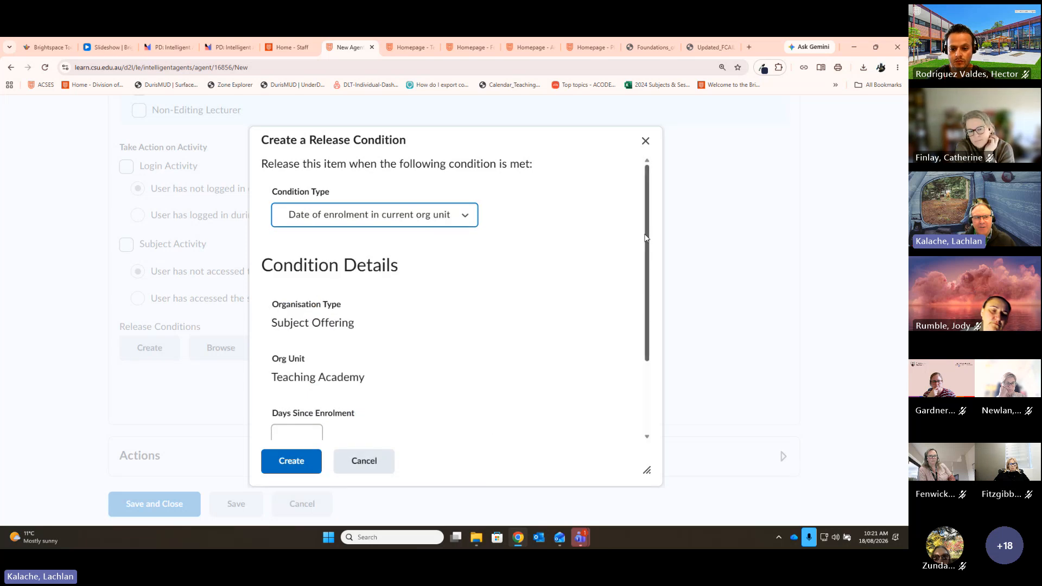
scroll(652, 266, "down", 1)
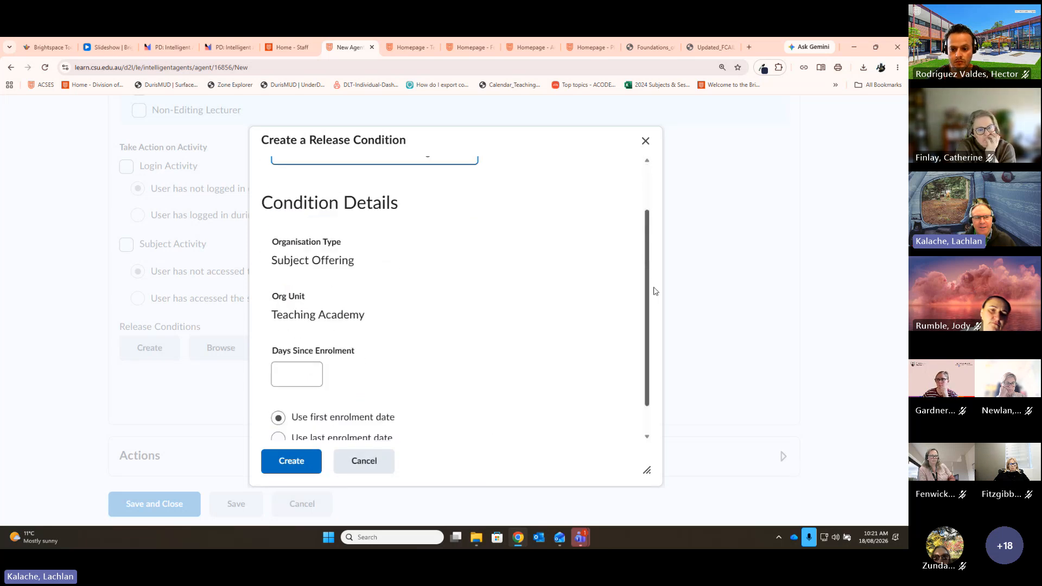
left_click(294, 348)
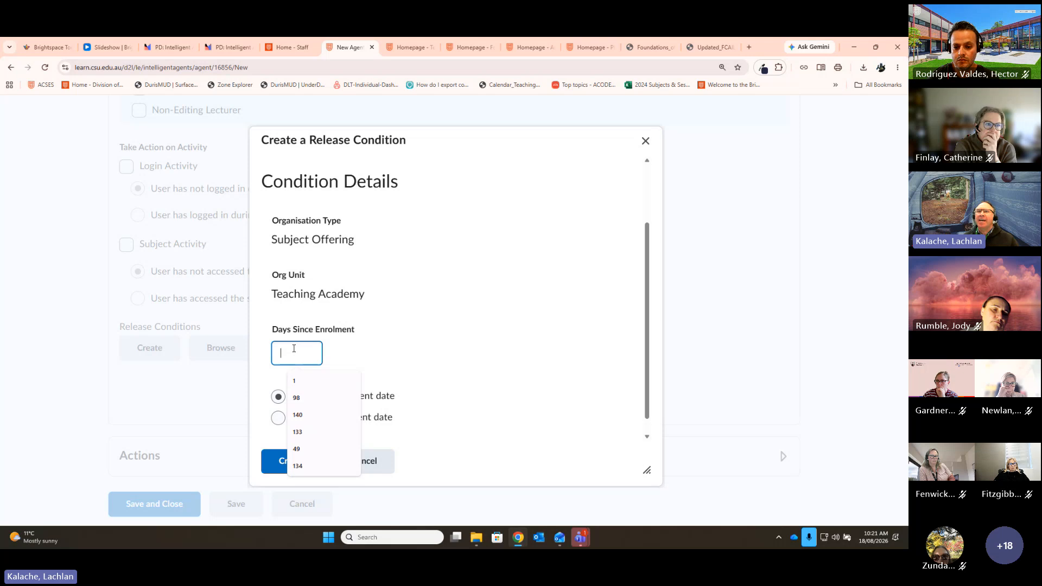
type("30")
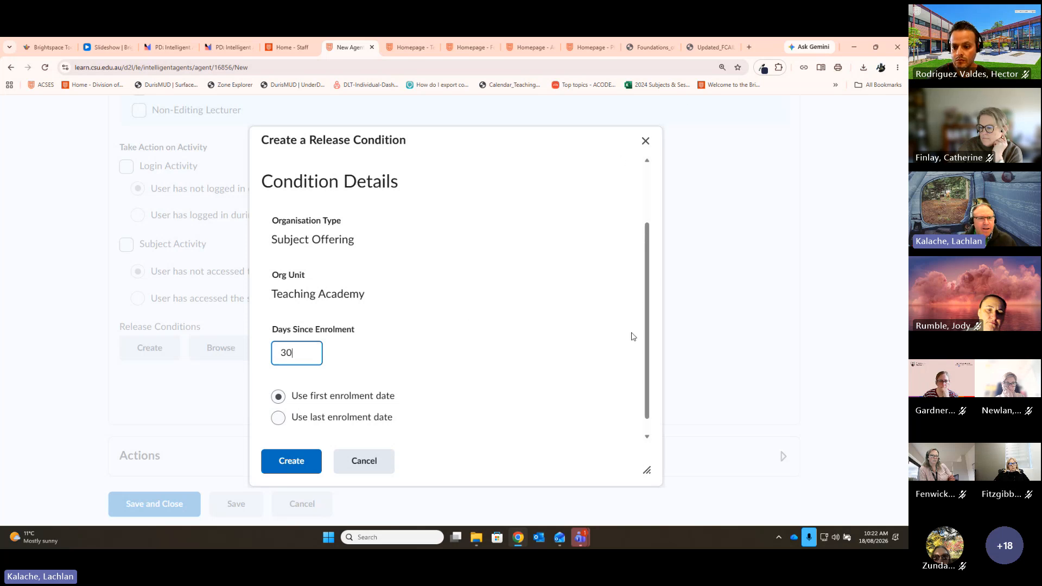
Step: Reopen the Condition Type list and browse through the other condition types
left_click_drag(646, 313, 669, 222)
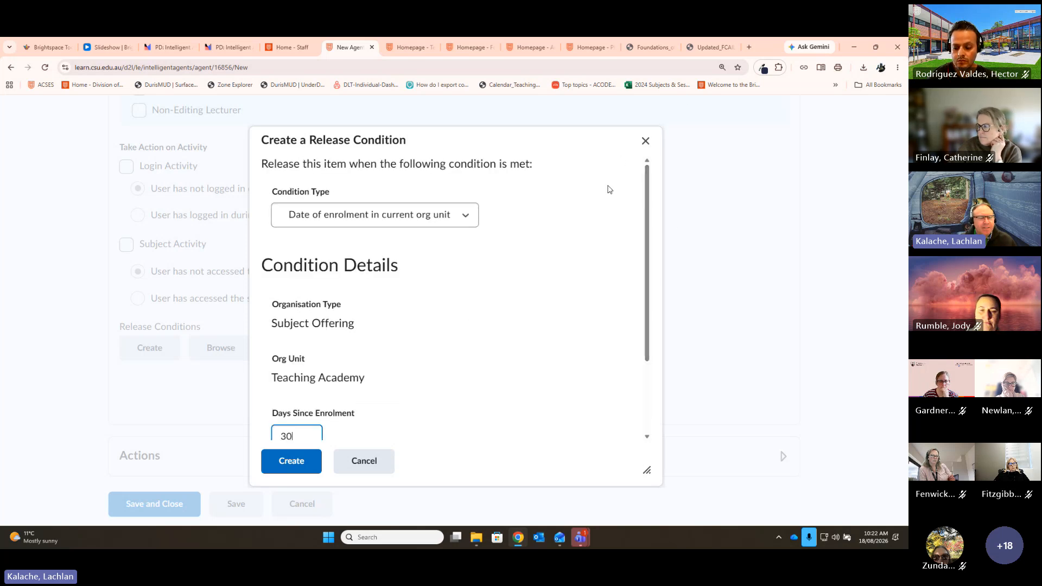
left_click(453, 214)
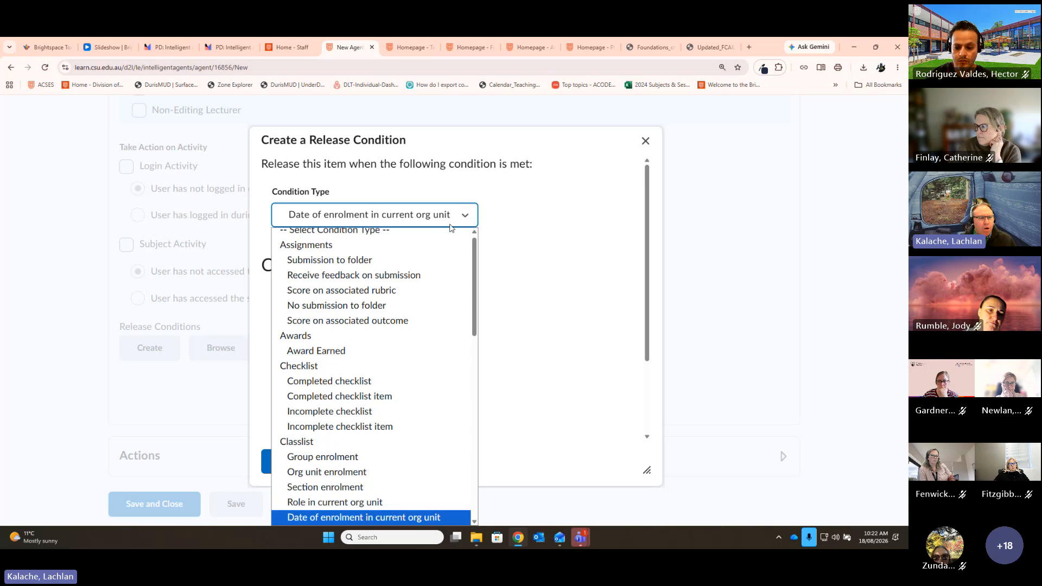
scroll(470, 370, "down", 5)
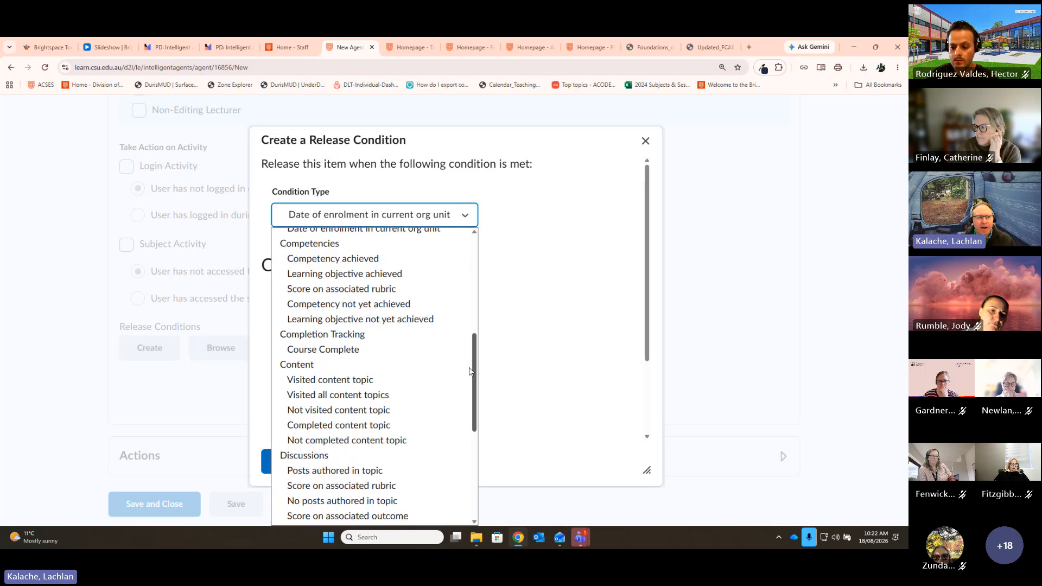
left_click_drag(470, 371, 477, 341)
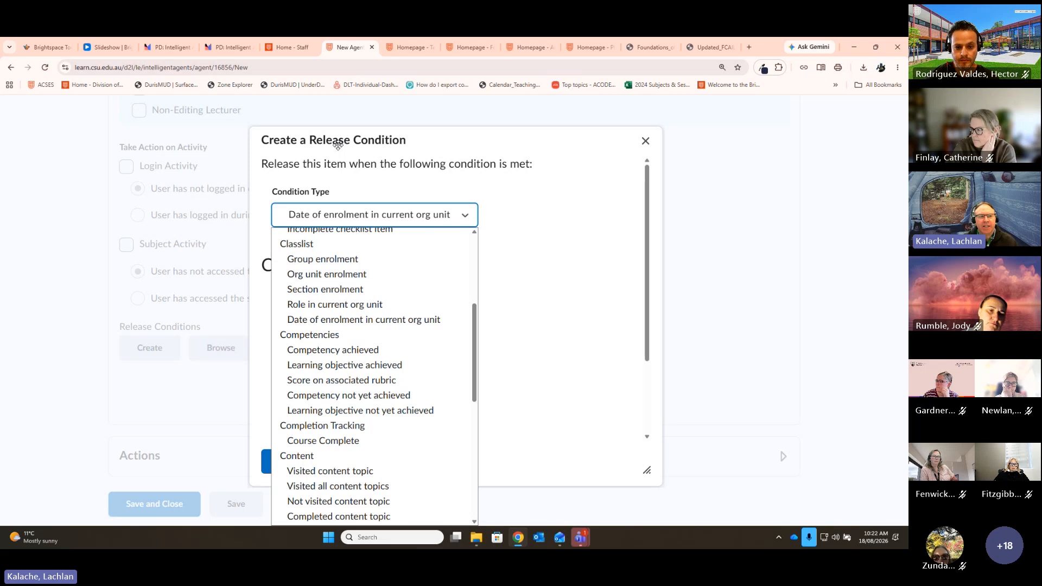
scroll(450, 238, "up", 4)
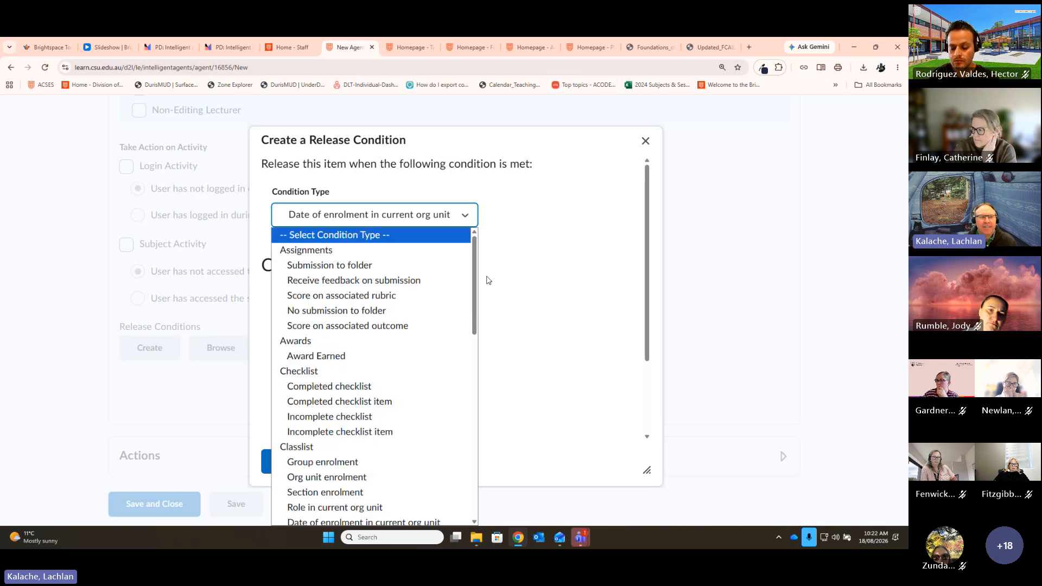
key("Down")
left_click_drag(472, 283, 472, 400)
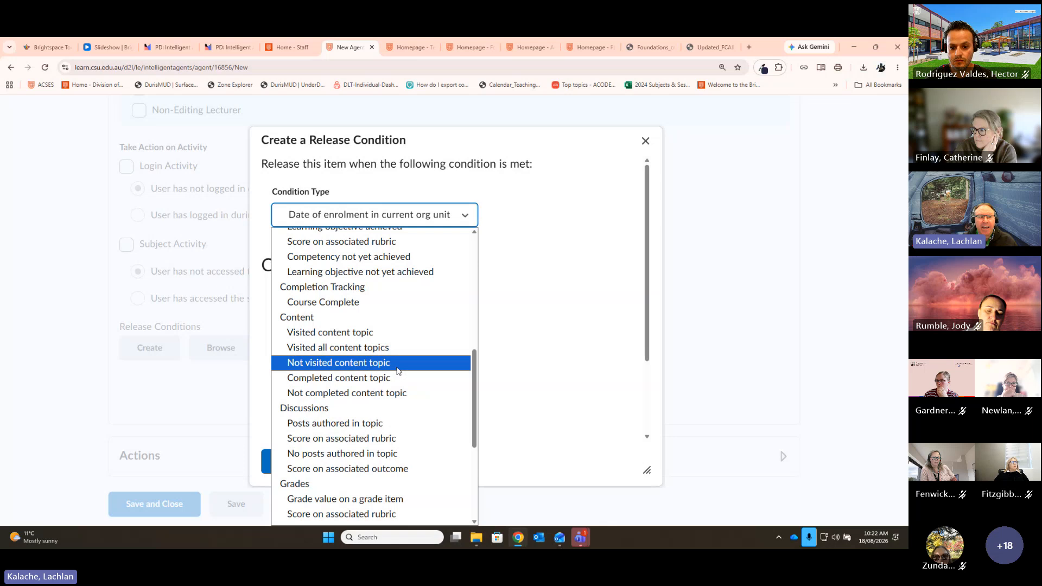
scroll(390, 353, "down", 2)
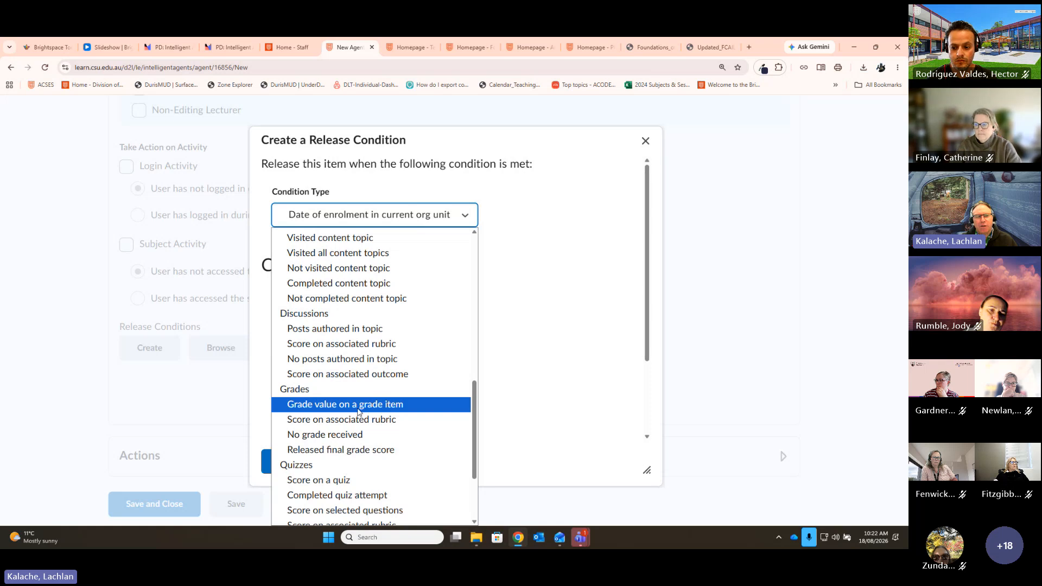
scroll(333, 402, "down", 2)
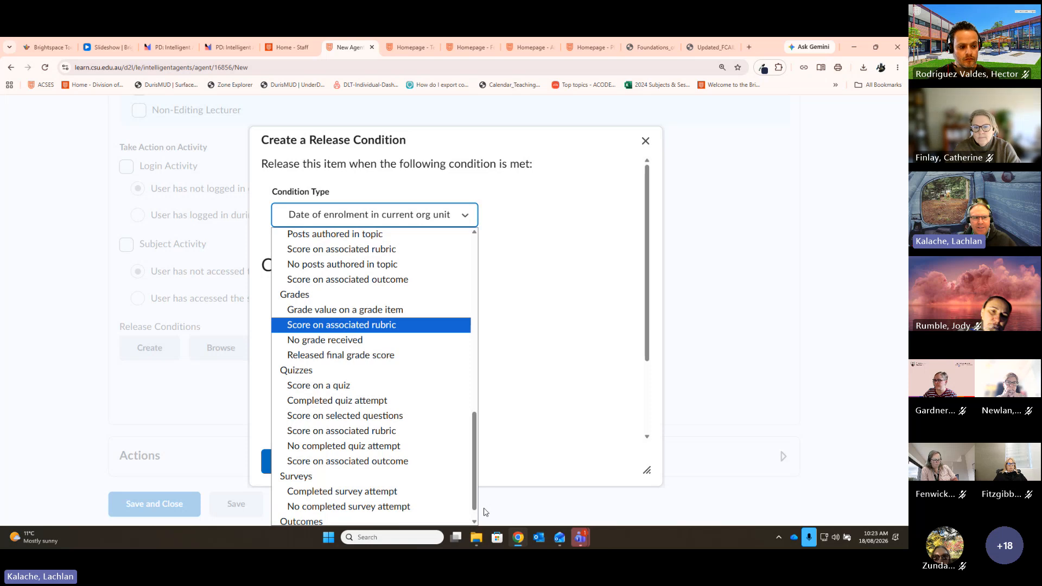
key("Down")
key("Down")
key("Down")
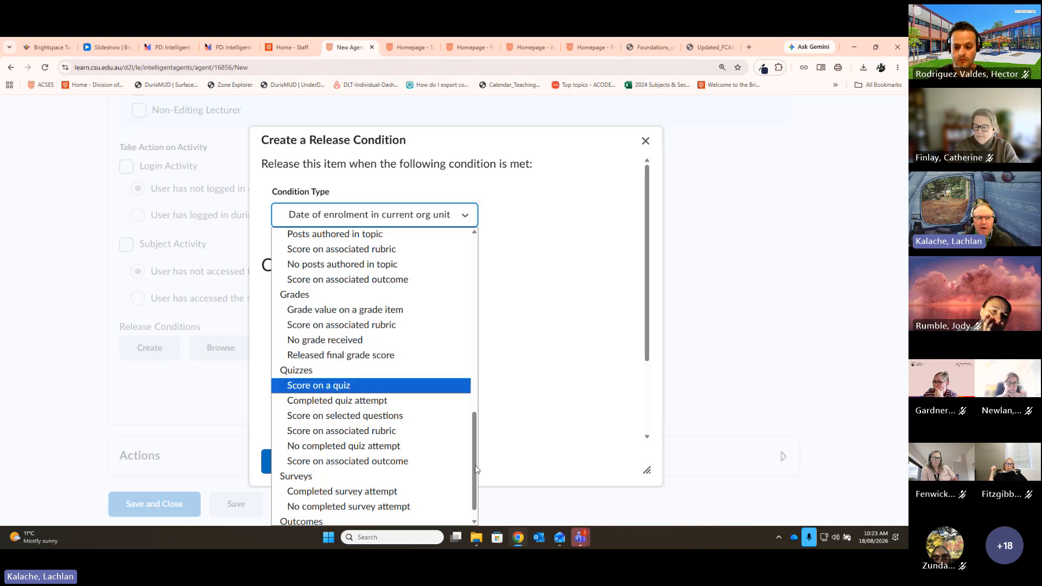
Step: Create a grade condition: (FLT) PoE A1: Peer Review (probation) less than or equal to 100 %
left_click(365, 318)
left_click(364, 328)
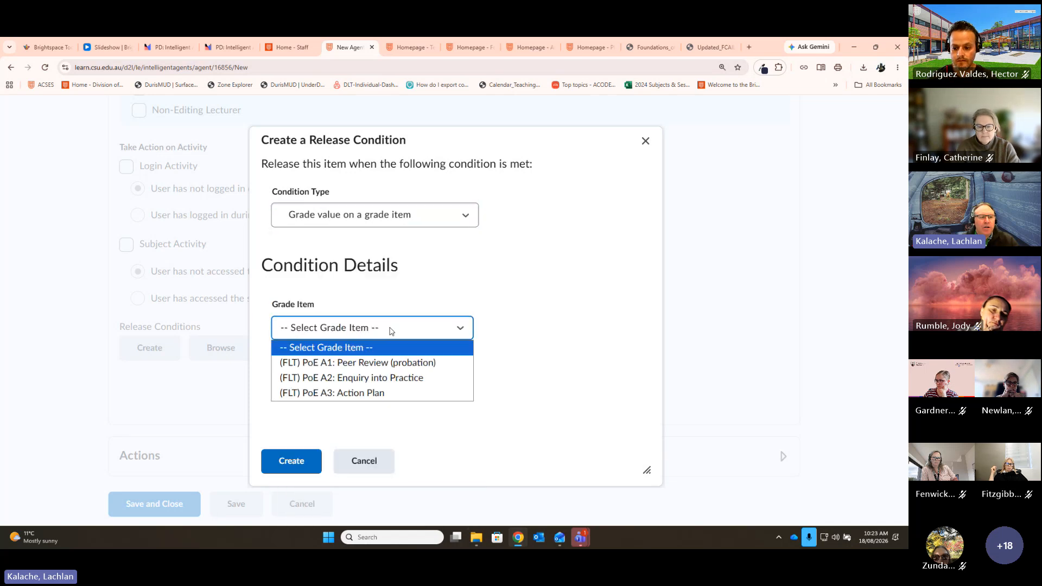
left_click(389, 368)
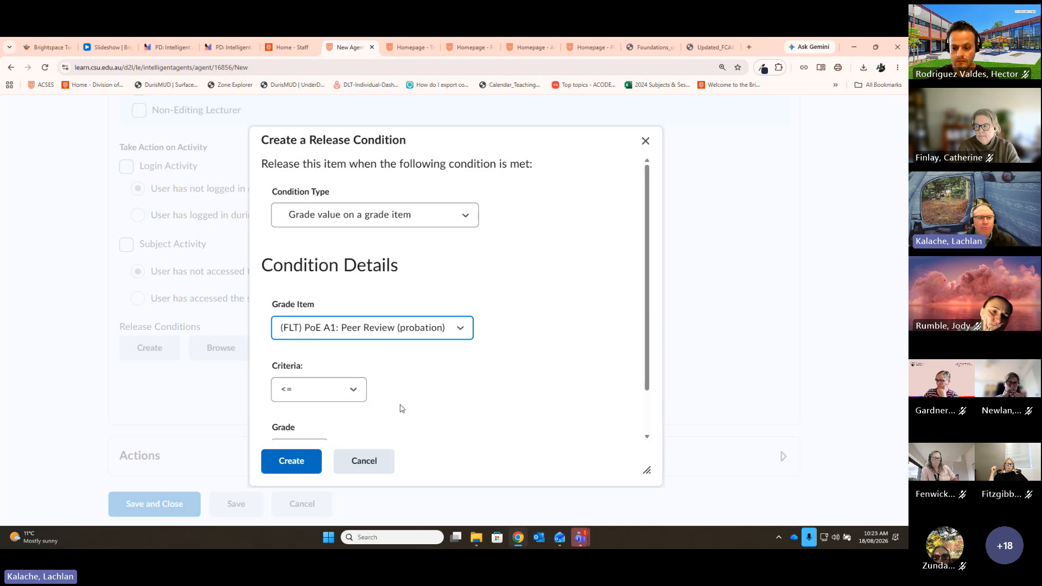
scroll(402, 408, "down", 1)
left_click(352, 345)
left_click(494, 345)
left_click(292, 411)
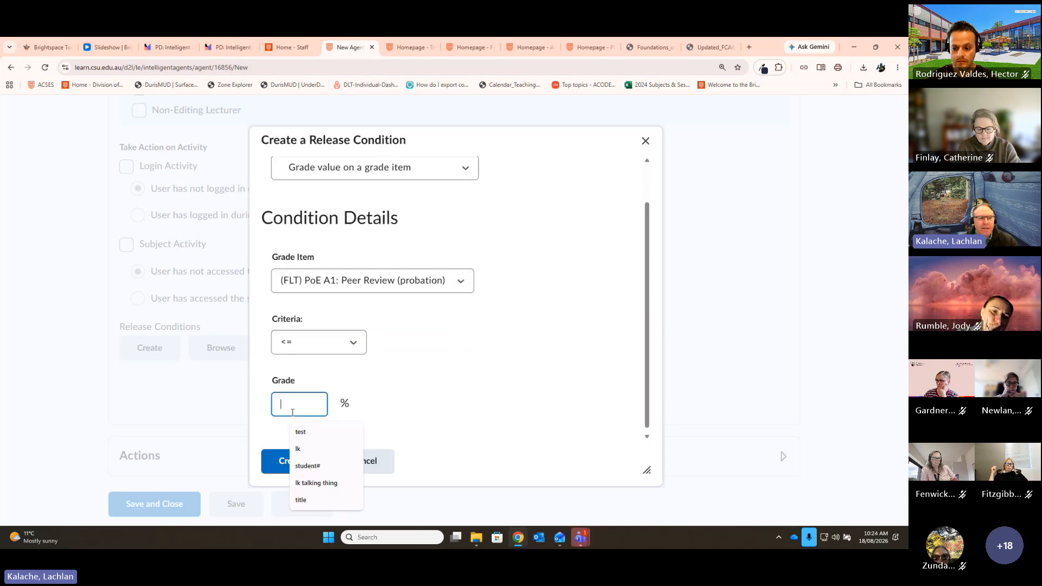
type("100")
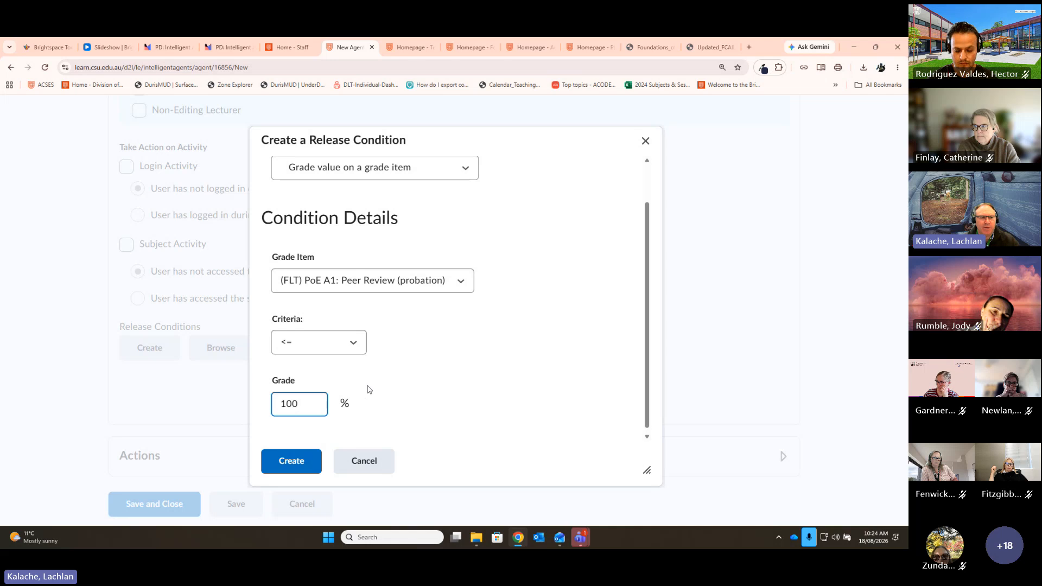
left_click(440, 390)
scroll(498, 379, "down", 1)
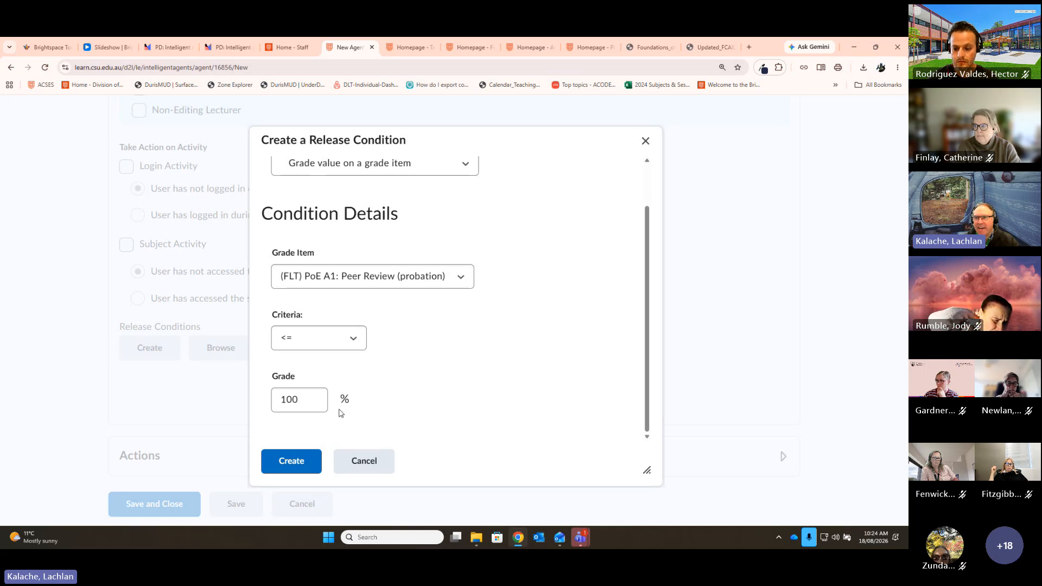
left_click(291, 460)
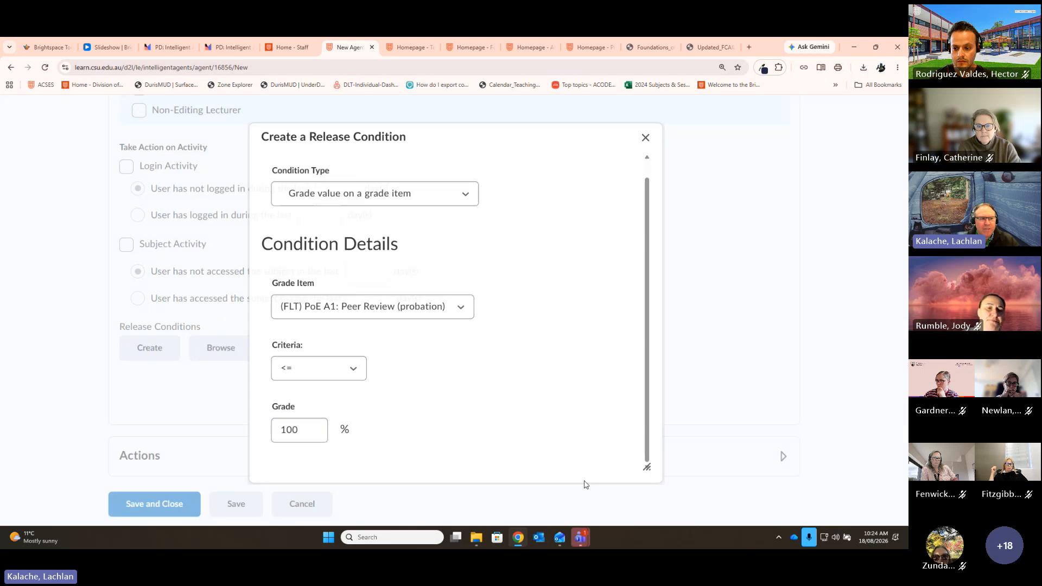
scroll(371, 419, "down", 1)
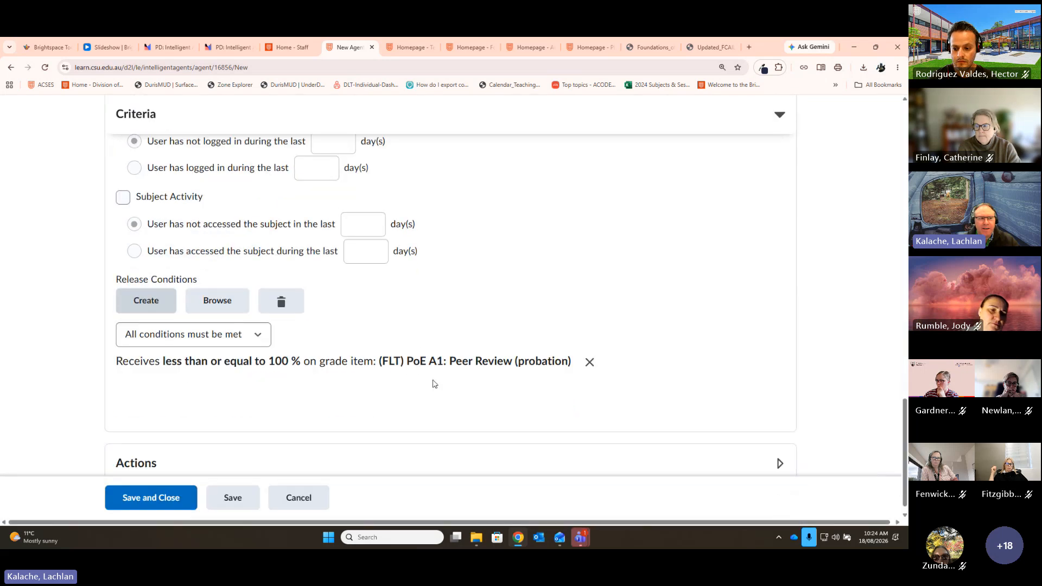
Step: Skip attaching an existing condition and start a new release condition, browsing condition types
left_click(213, 309)
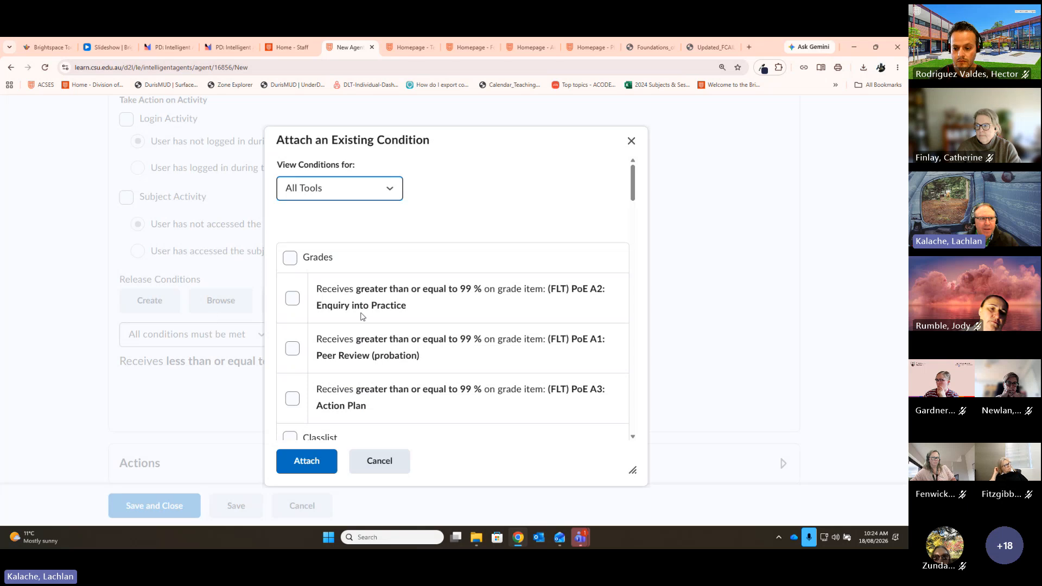
left_click(383, 465)
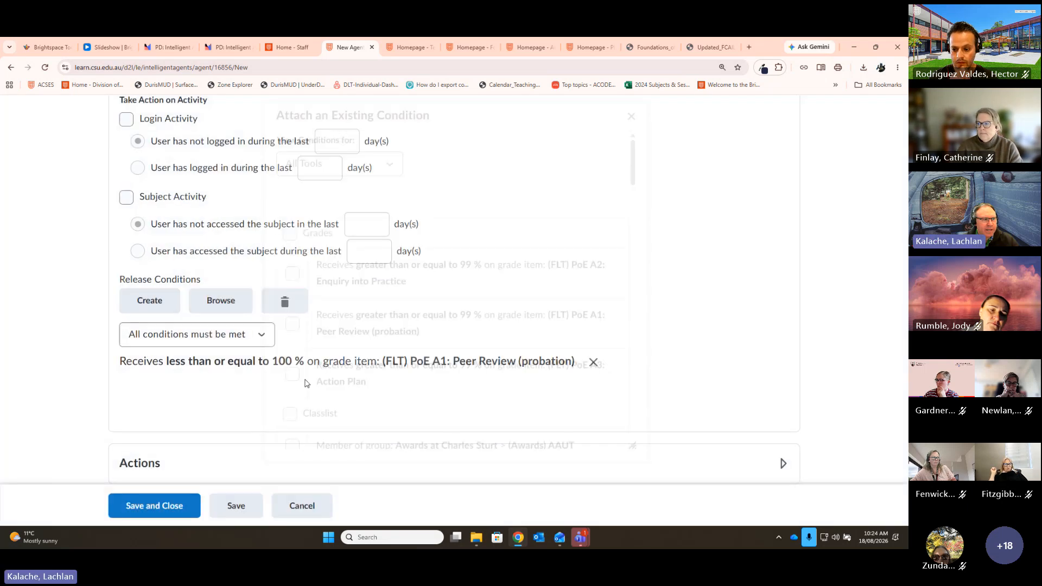
left_click(150, 300)
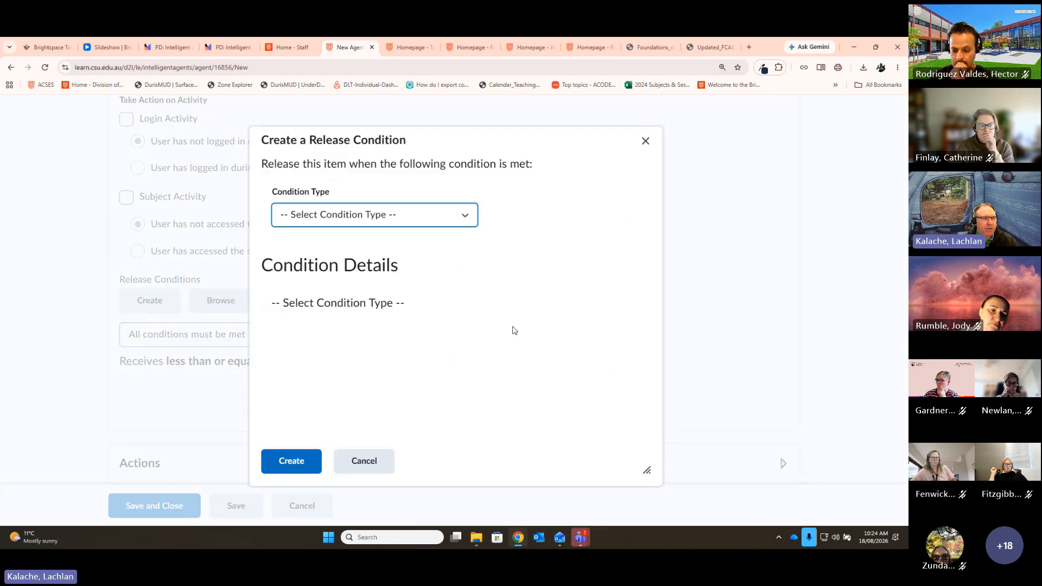
left_click(446, 216)
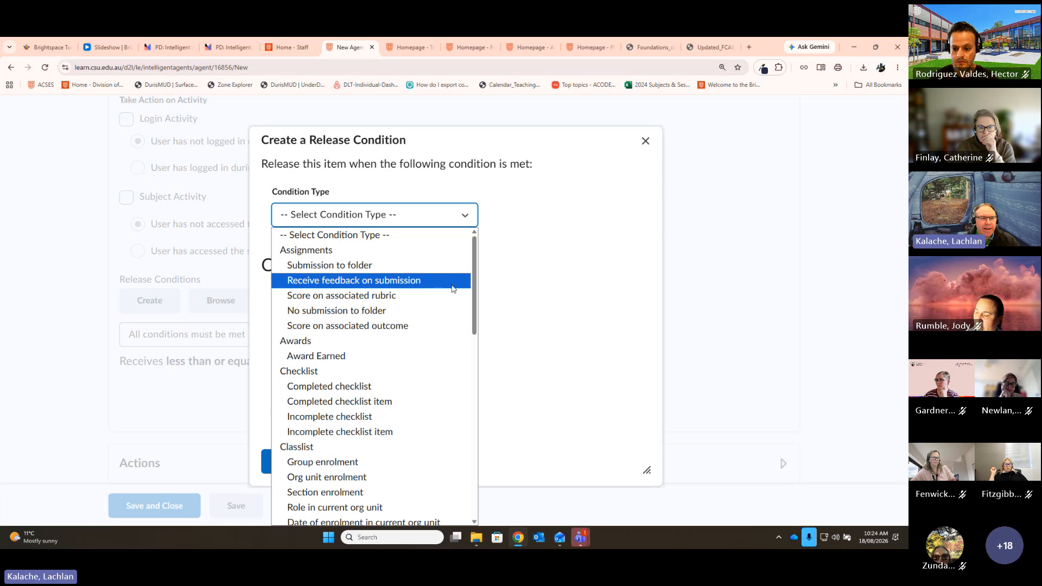
scroll(439, 374, "down", 5)
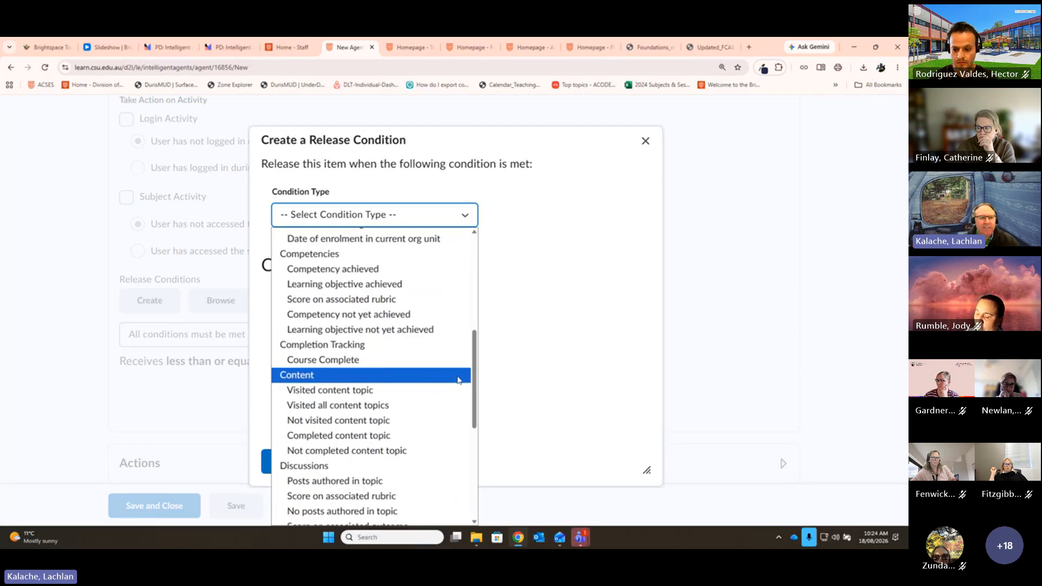
scroll(452, 380, "up", 4)
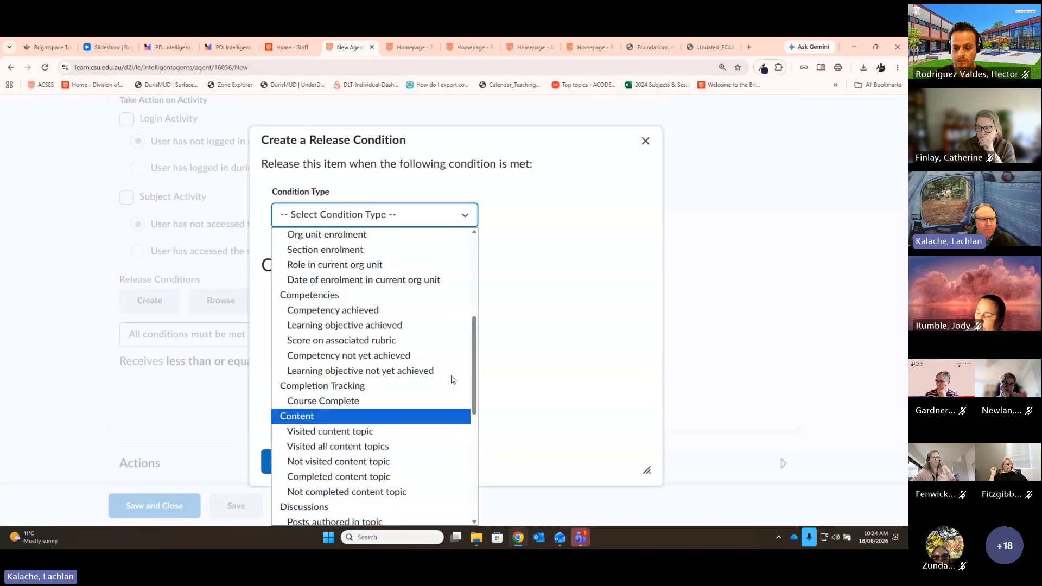
scroll(452, 379, "down", 5)
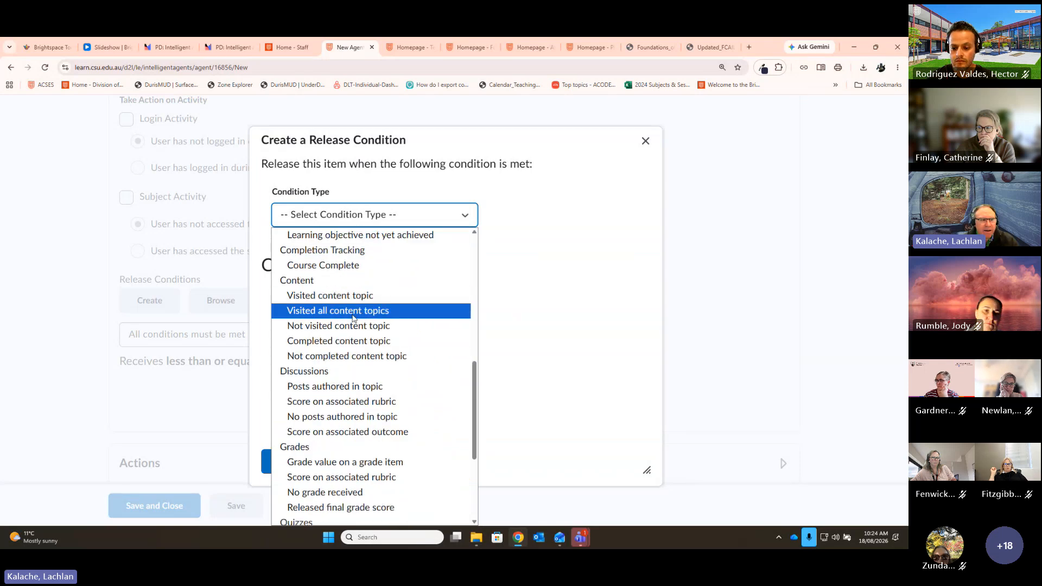
Step: Create a 'Not visited content topic' condition for Topic Overview
left_click(328, 328)
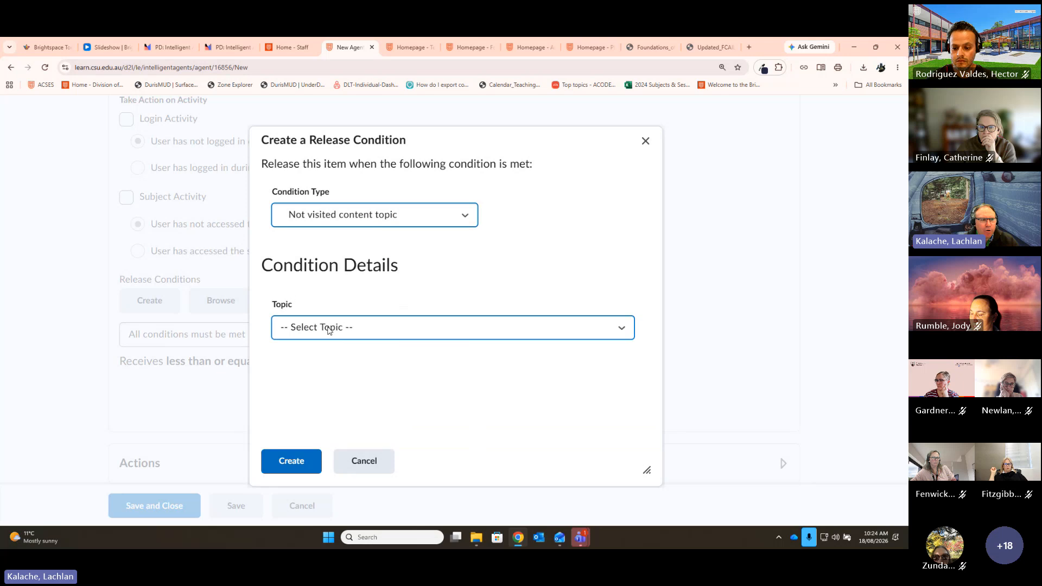
left_click(356, 334)
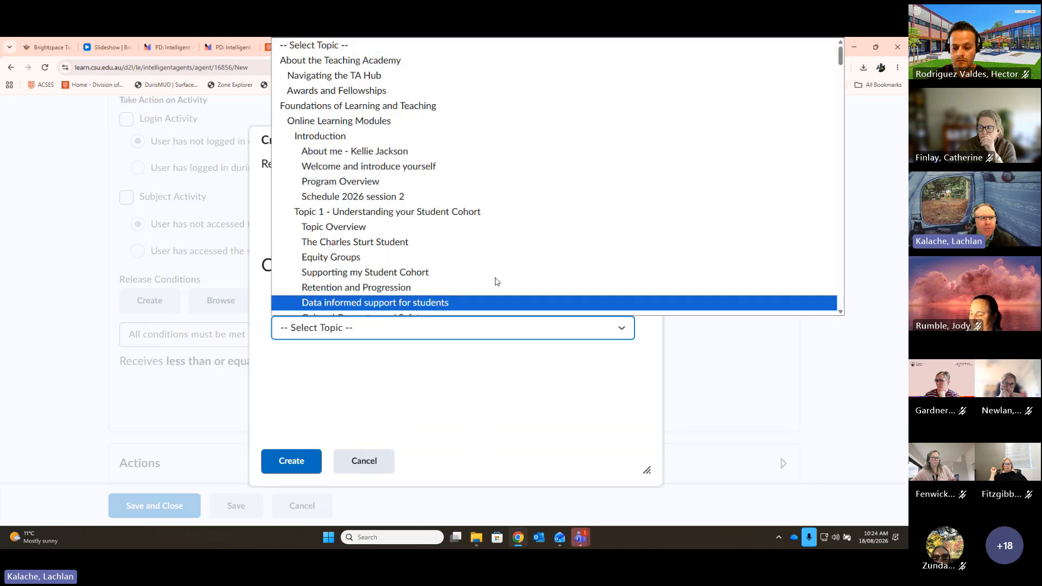
left_click(391, 215)
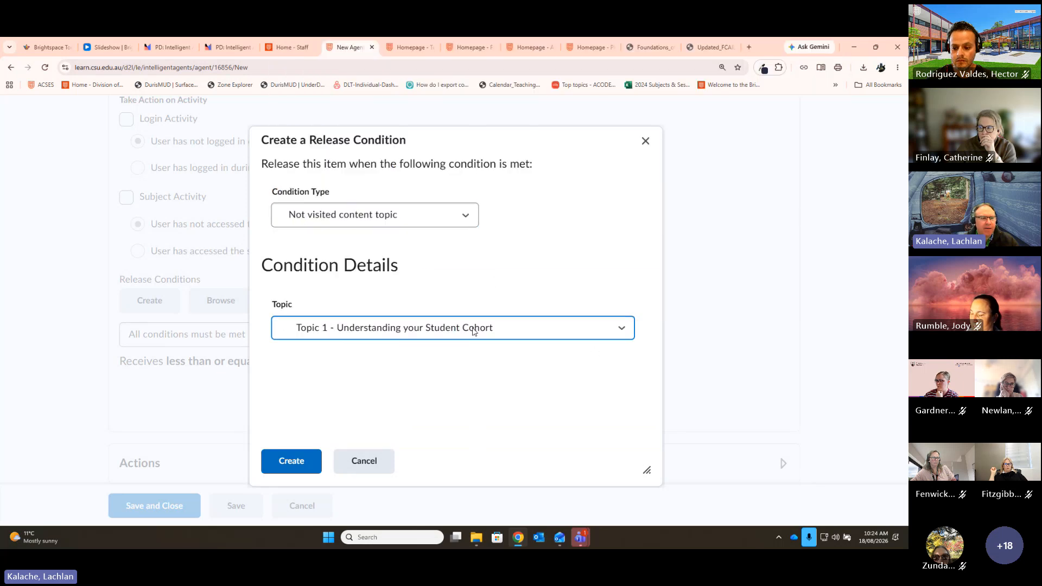
left_click(286, 461)
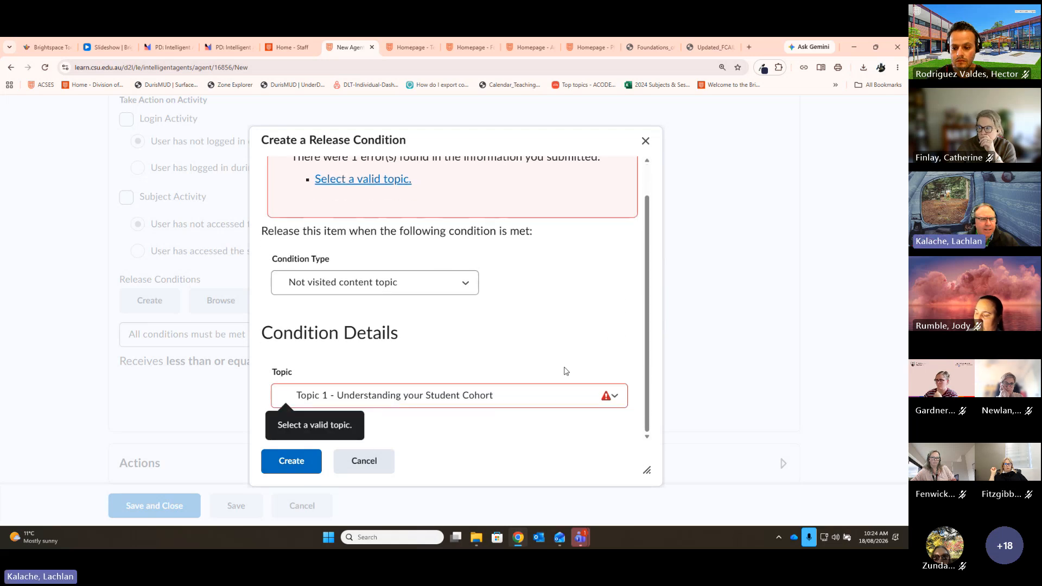
left_click(577, 396)
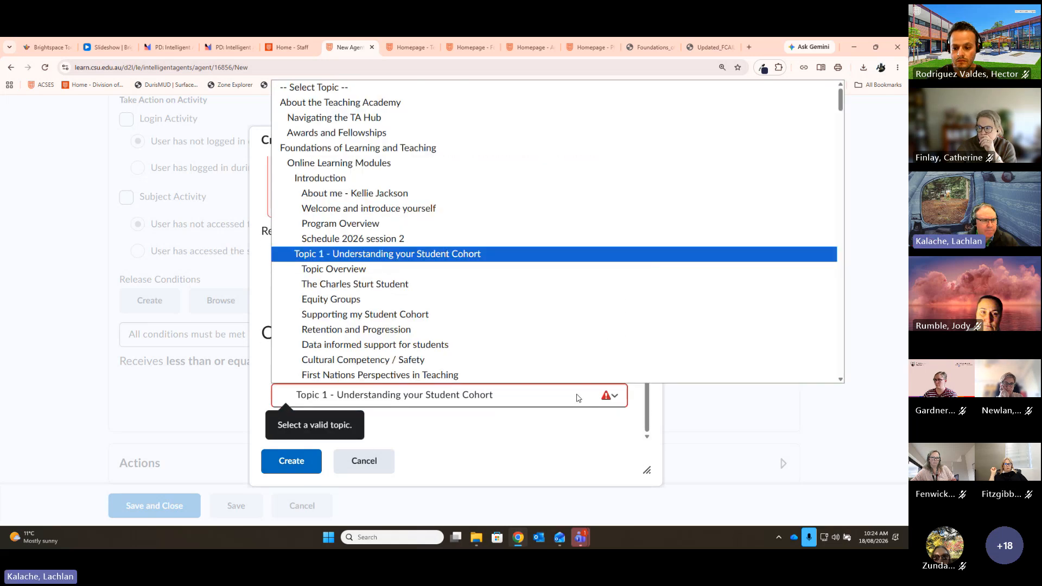
left_click(350, 269)
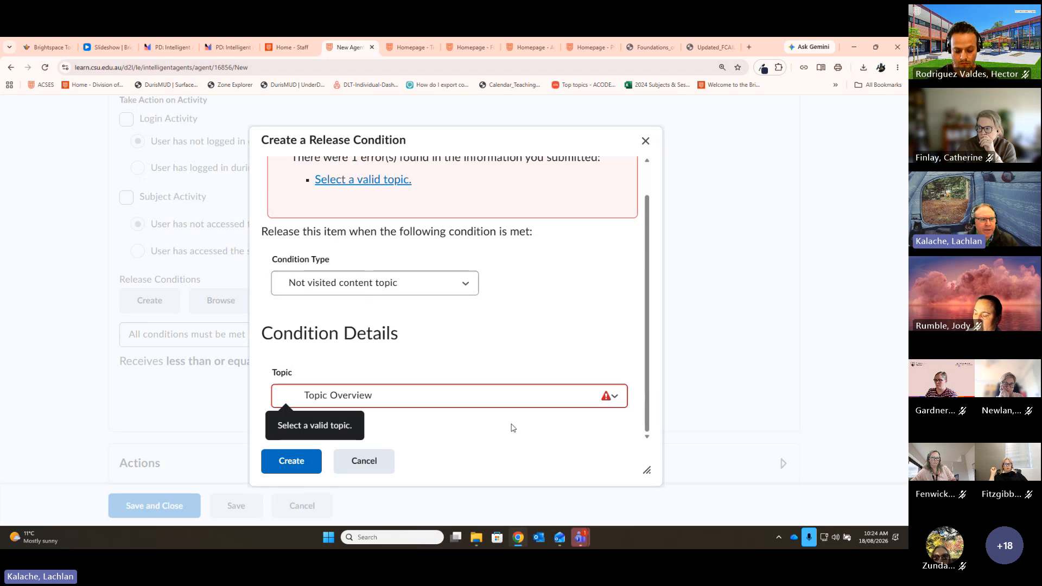
left_click(292, 470)
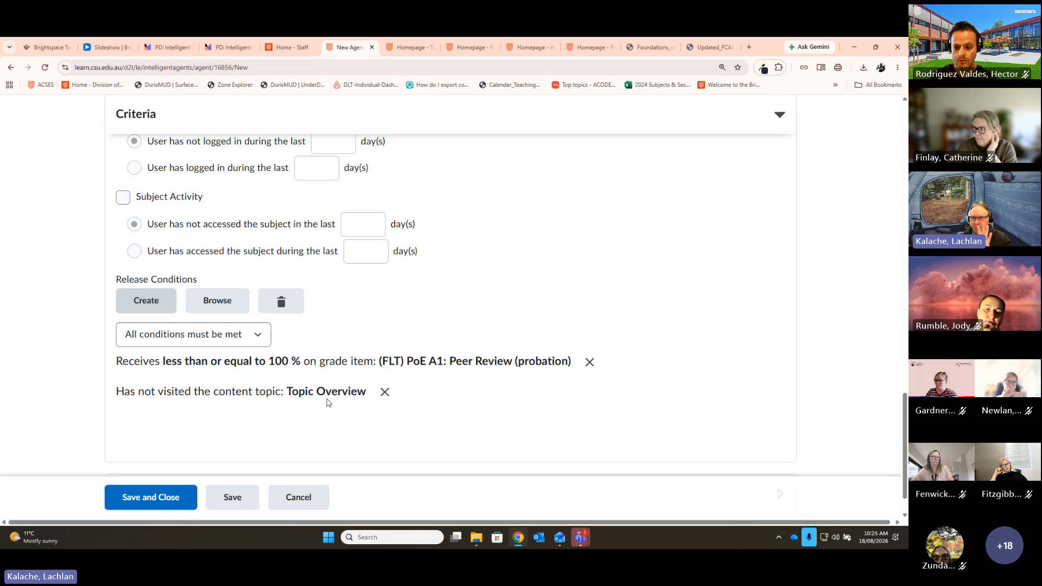
Step: Set the release conditions to 'Any condition must be met' and collapse the Criteria section
left_click(246, 333)
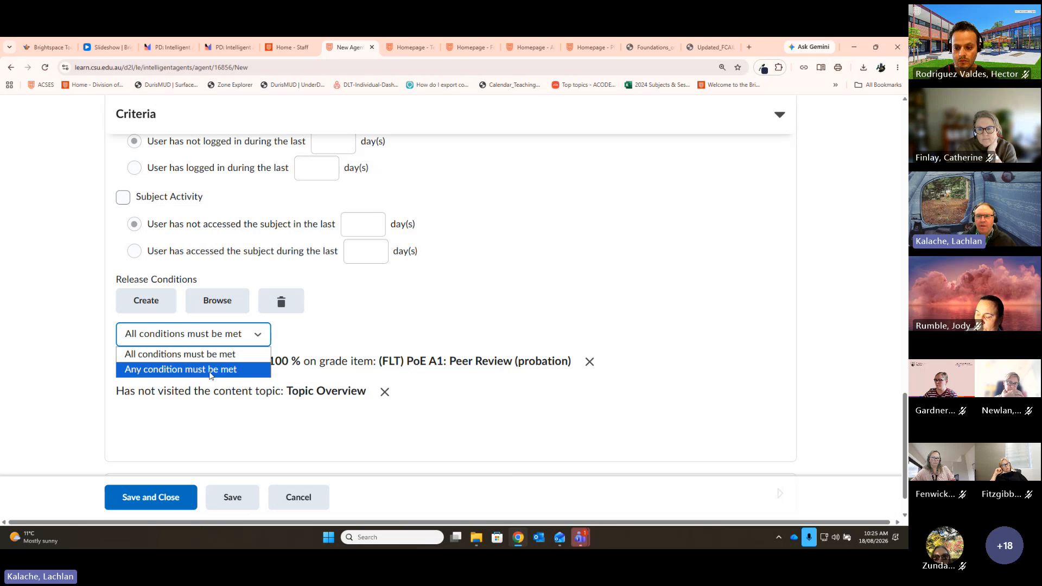
left_click(458, 395)
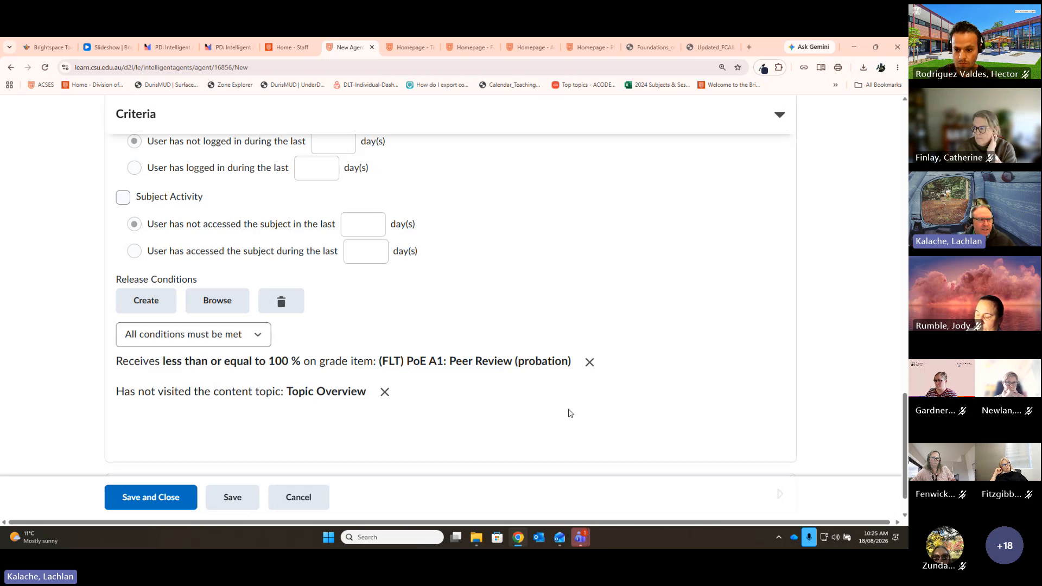
left_click(254, 335)
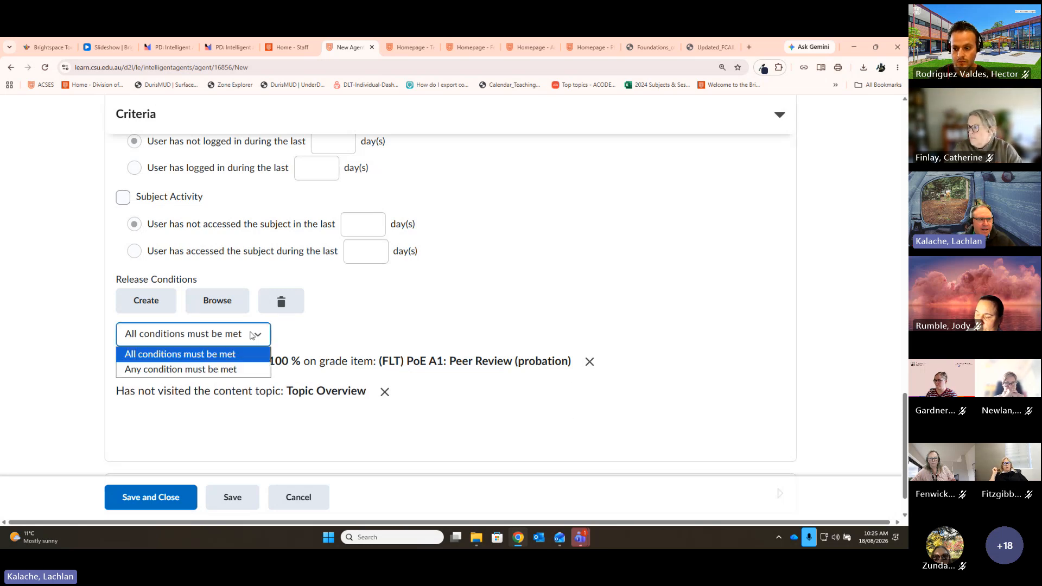
left_click(210, 369)
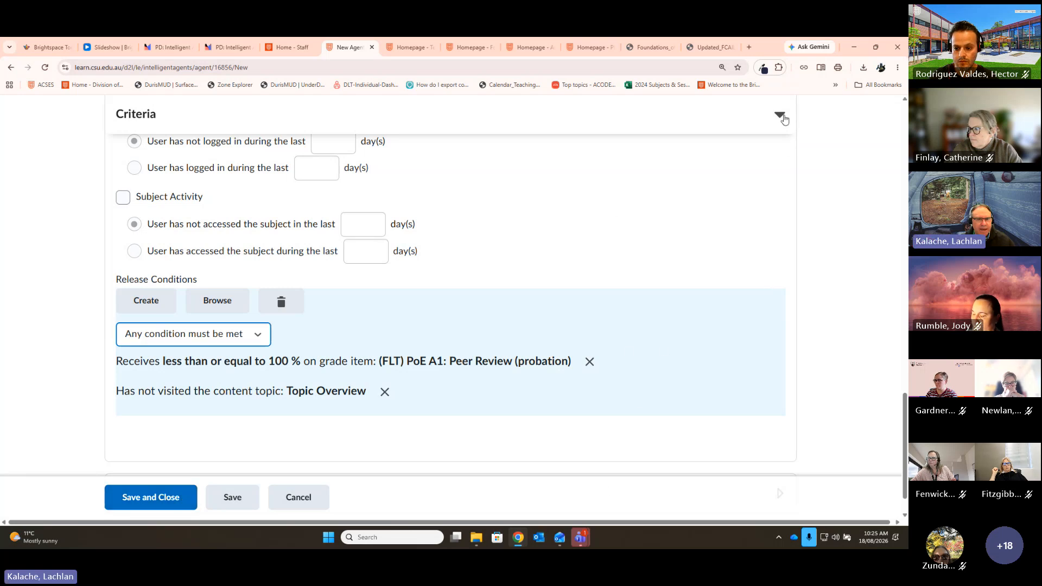
scroll(783, 179, "up", 12)
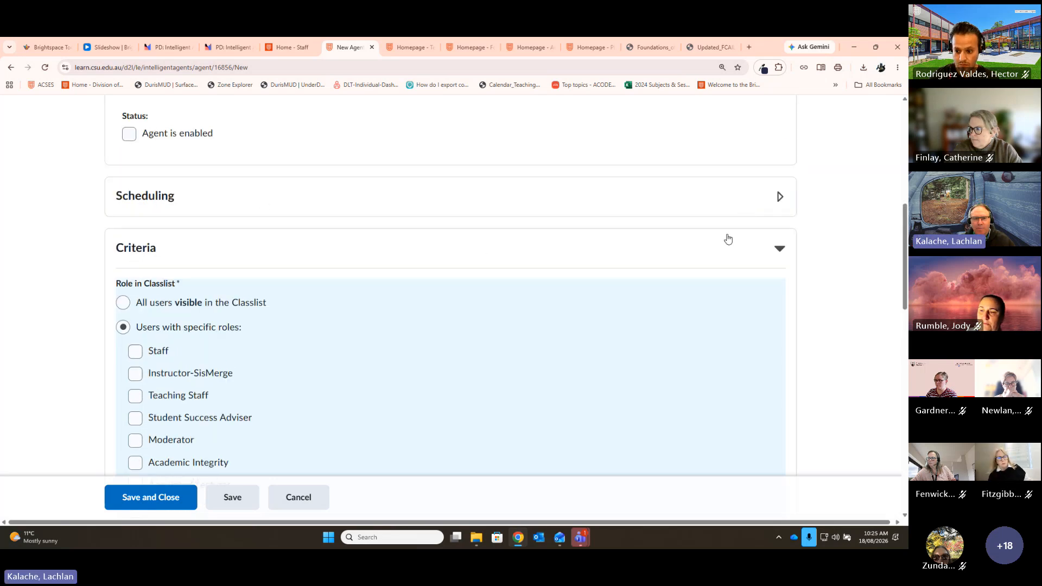
left_click(779, 249)
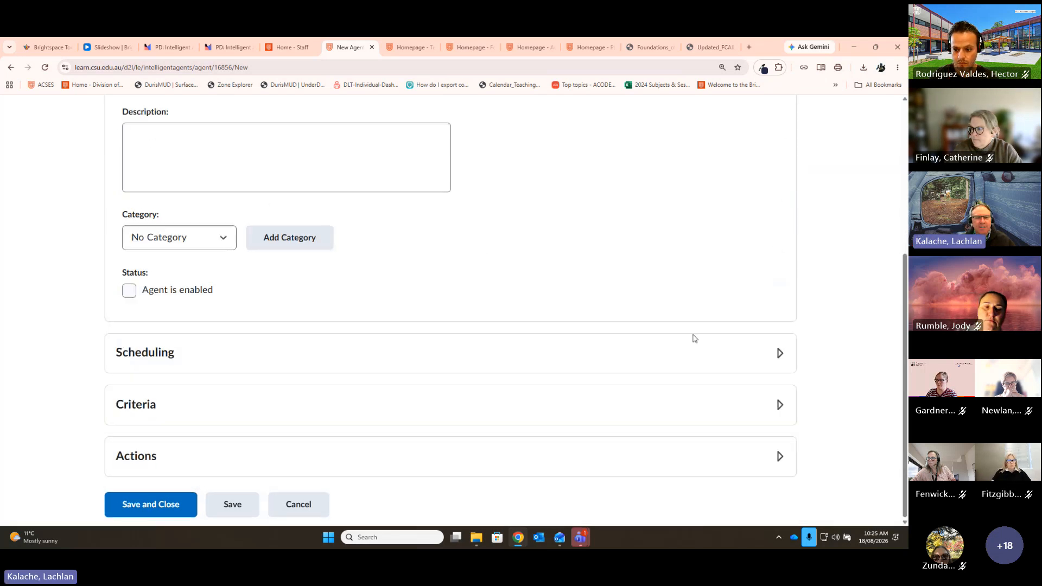
Step: Expand the Actions section to show its repetition, enrolment-change and email options
left_click(779, 469)
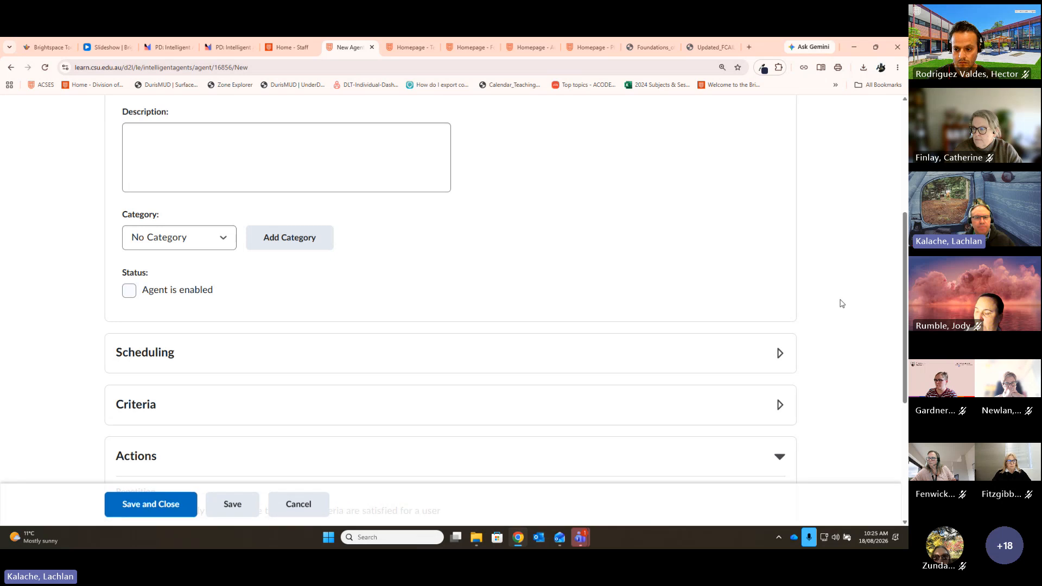
scroll(850, 279, "down", 1)
scroll(850, 278, "down", 3)
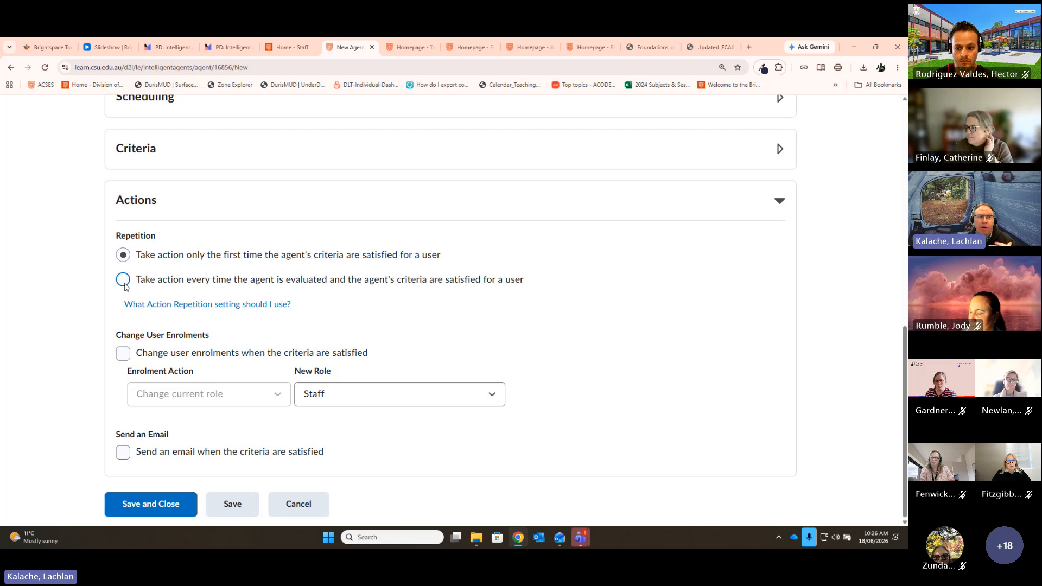
left_click_drag(184, 256, 137, 255)
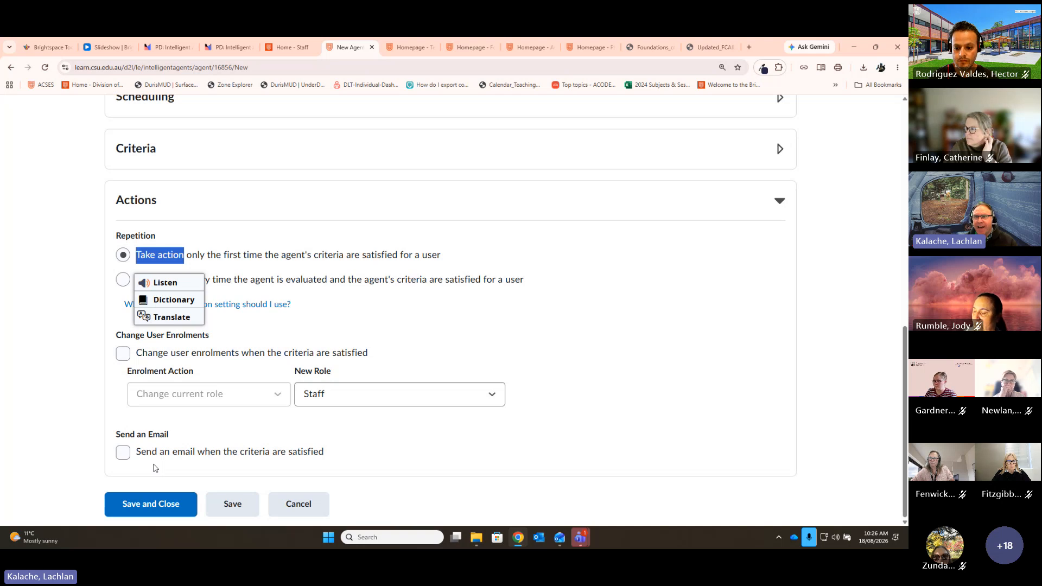
left_click(617, 345)
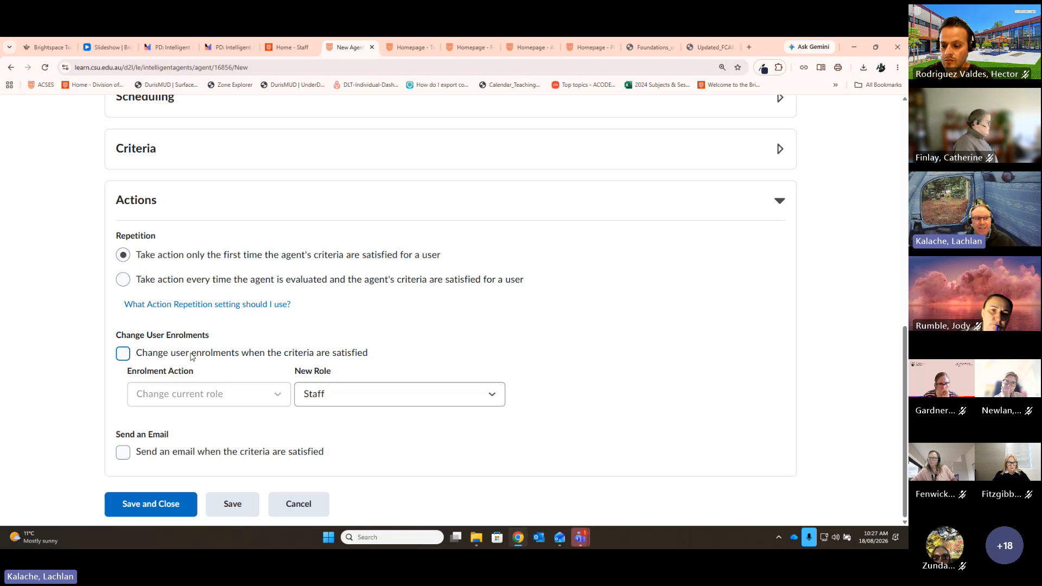
left_click_drag(216, 336, 158, 340)
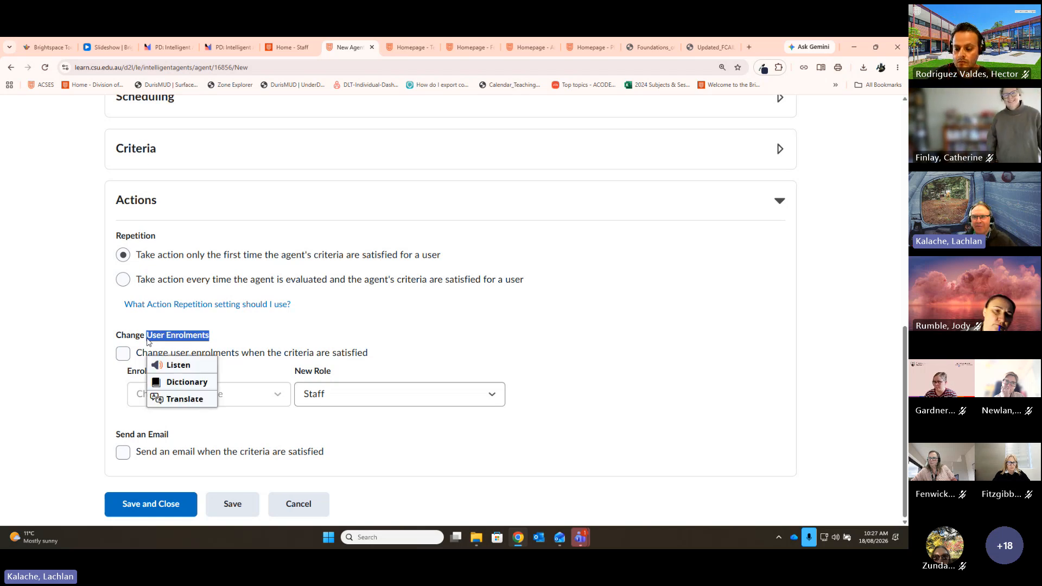
left_click(336, 335)
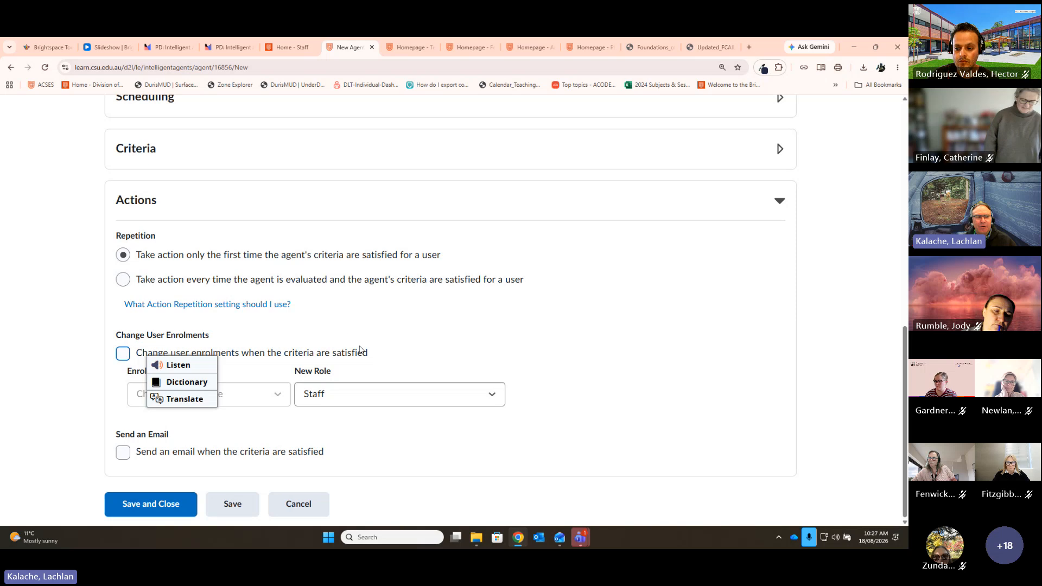
left_click(122, 356)
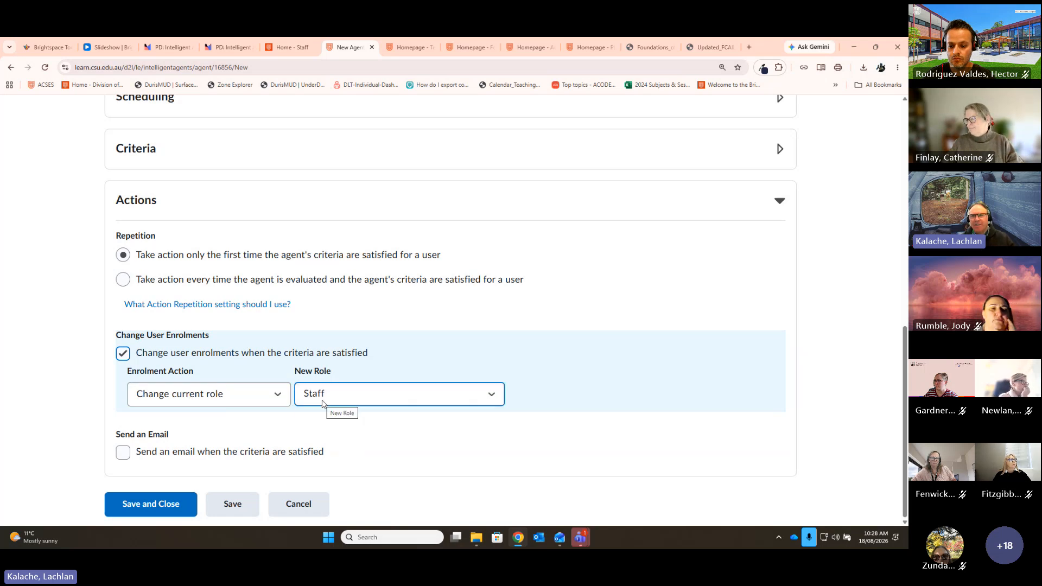
left_click(124, 360)
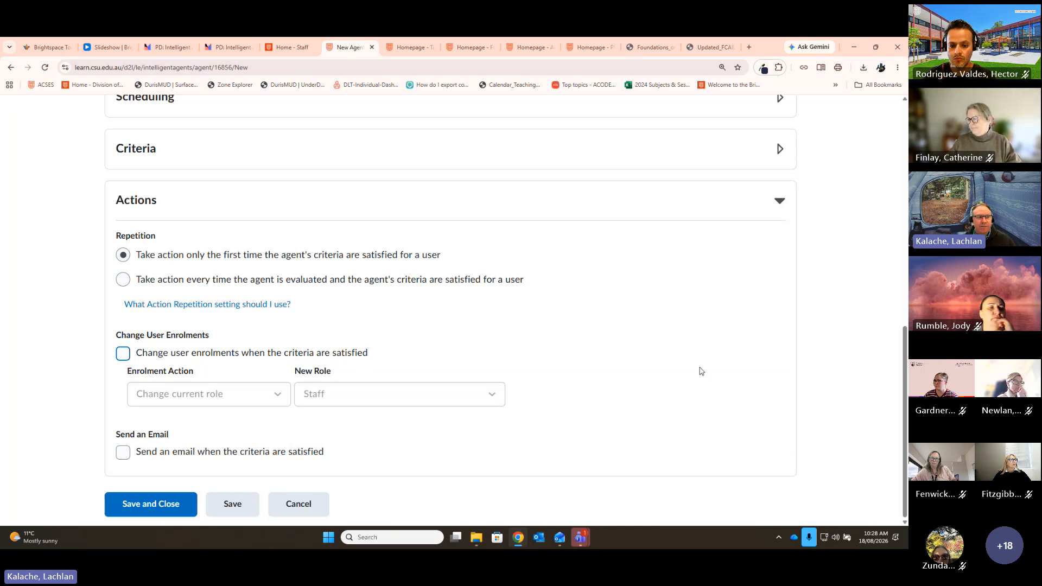
Step: Enable 'Send an email when the criteria are satisfied' and begin filling in the To recipients
left_click(124, 452)
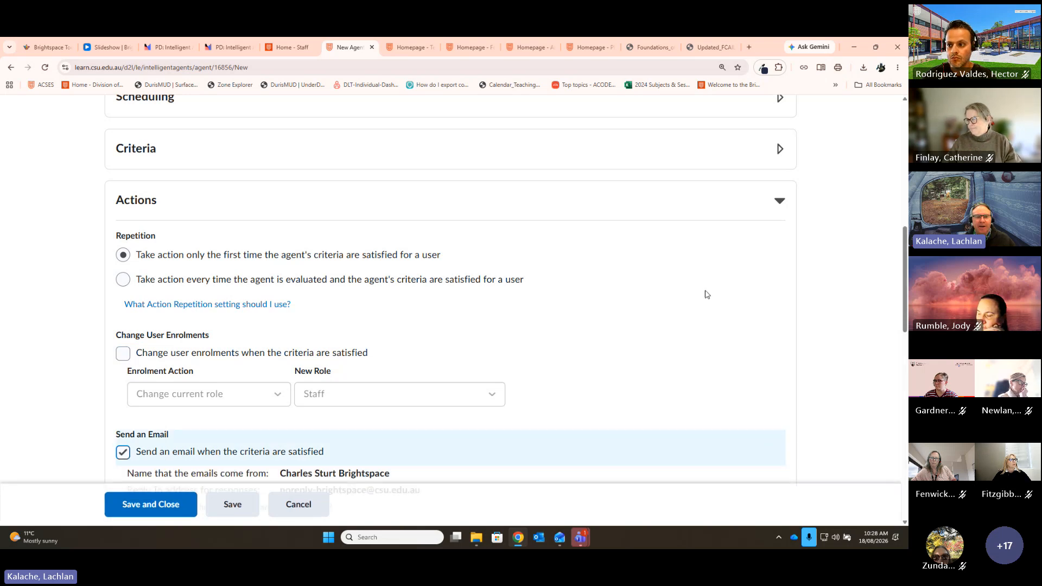
scroll(781, 315, "down", 3)
scroll(782, 315, "down", 2)
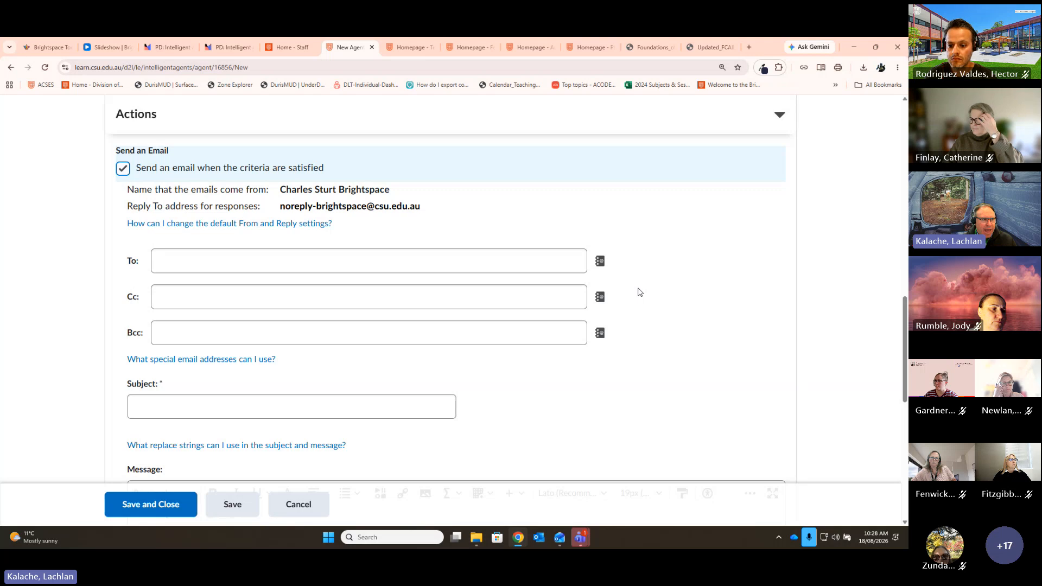
left_click(181, 266)
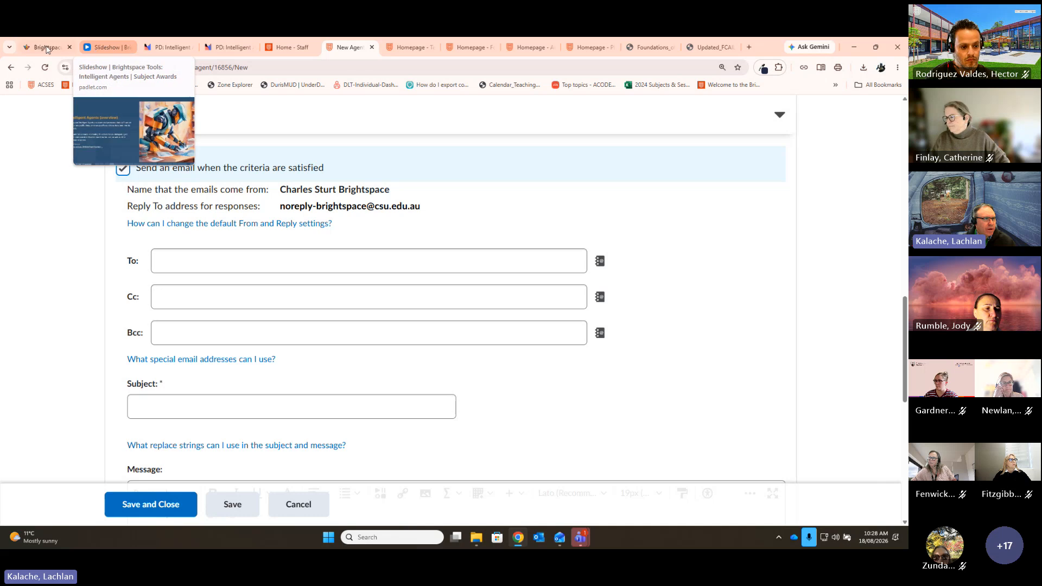
left_click_drag(45, 50, 907, 65)
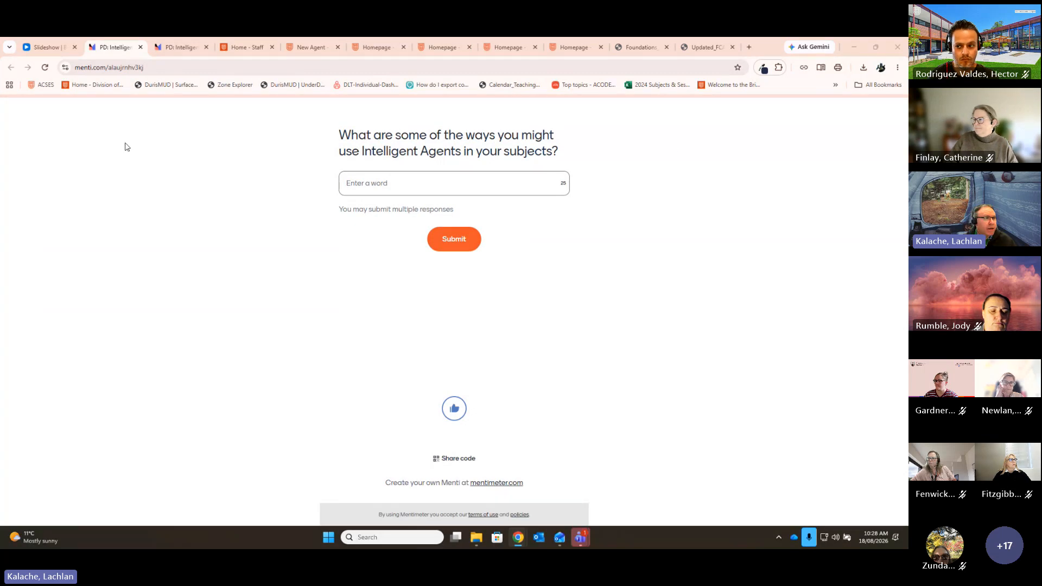
left_click(311, 48)
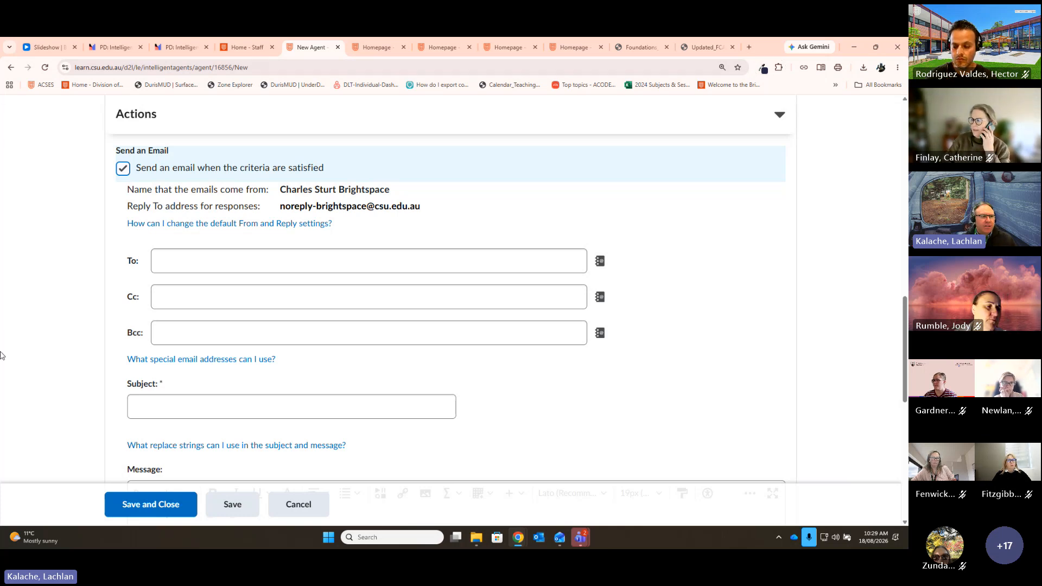
Step: Complete the To recipient as {InitiatingUser}, deleting the extra personal e-mail address that was added
left_click(367, 260)
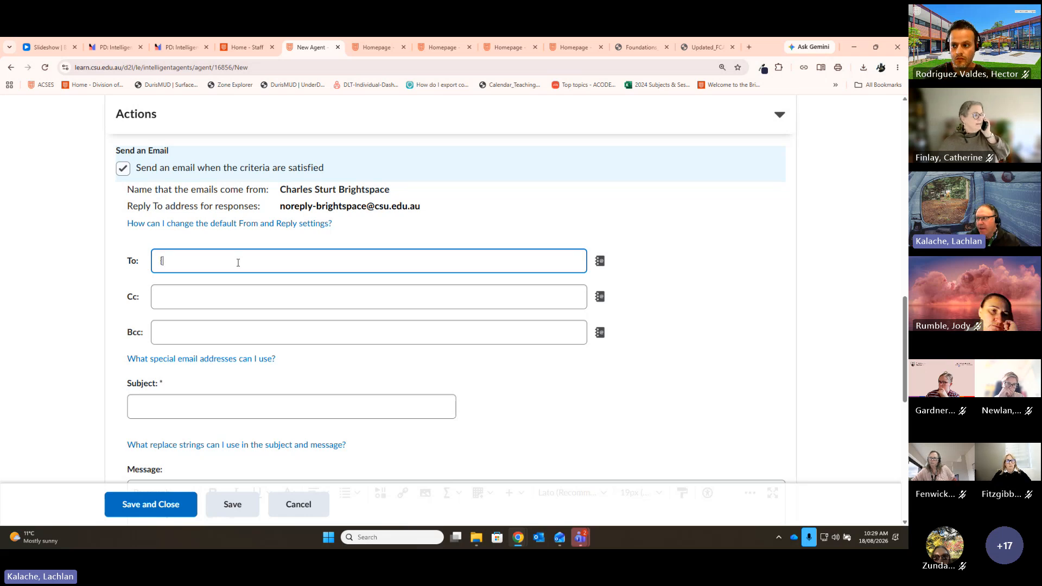
type("Ini")
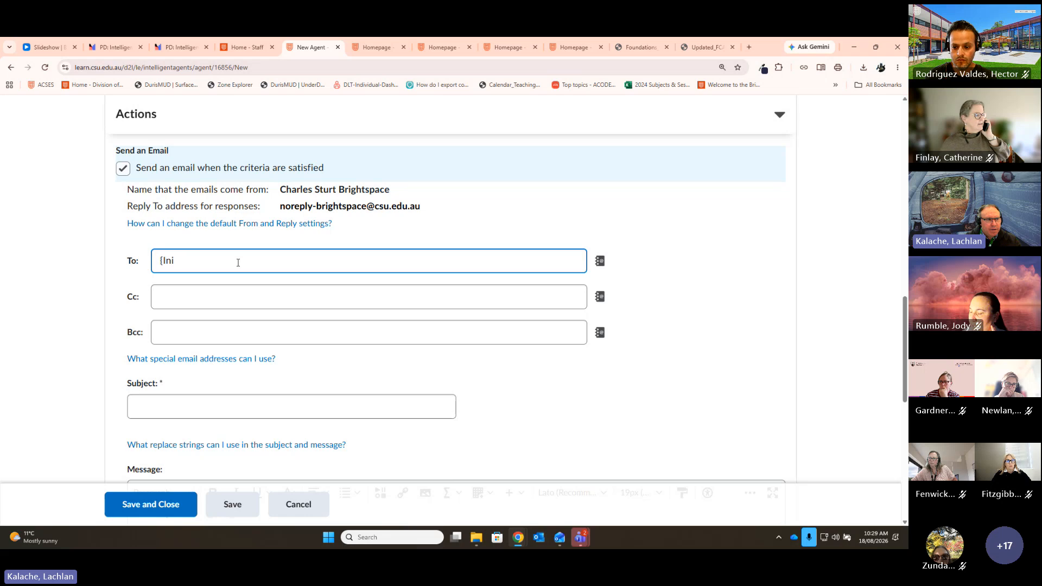
type("tiating")
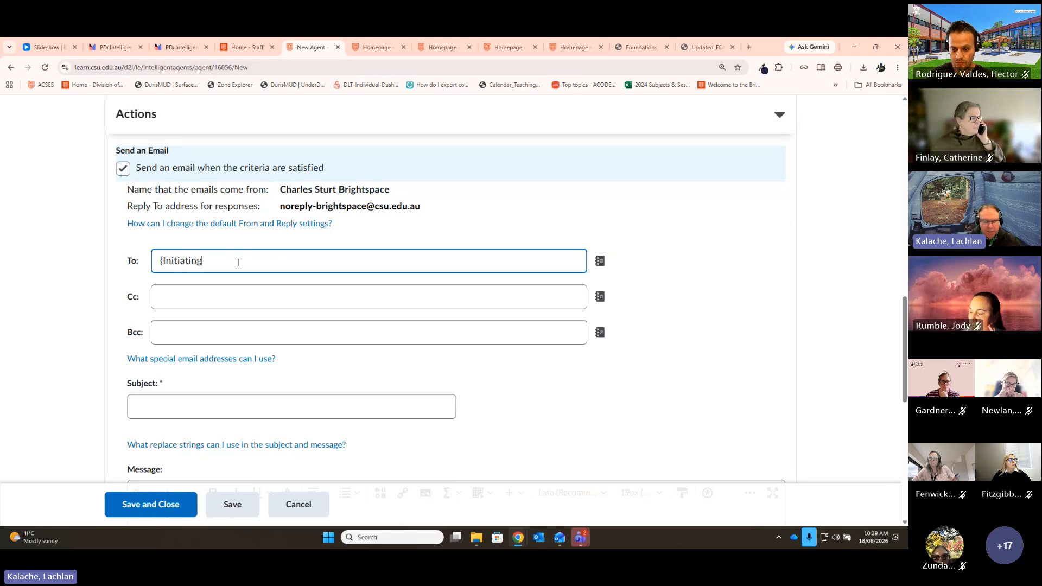
type("User}")
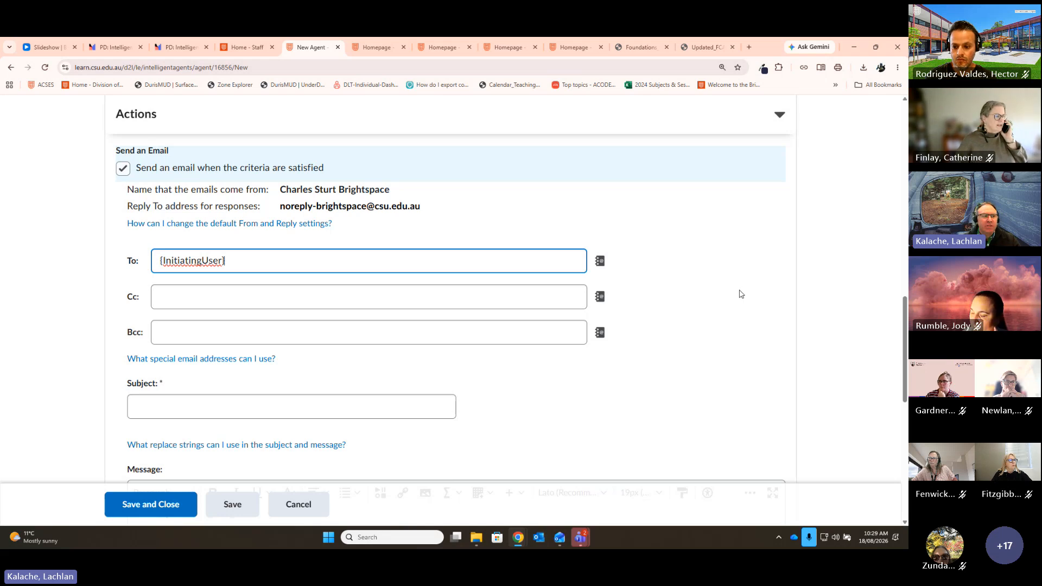
left_click(557, 328)
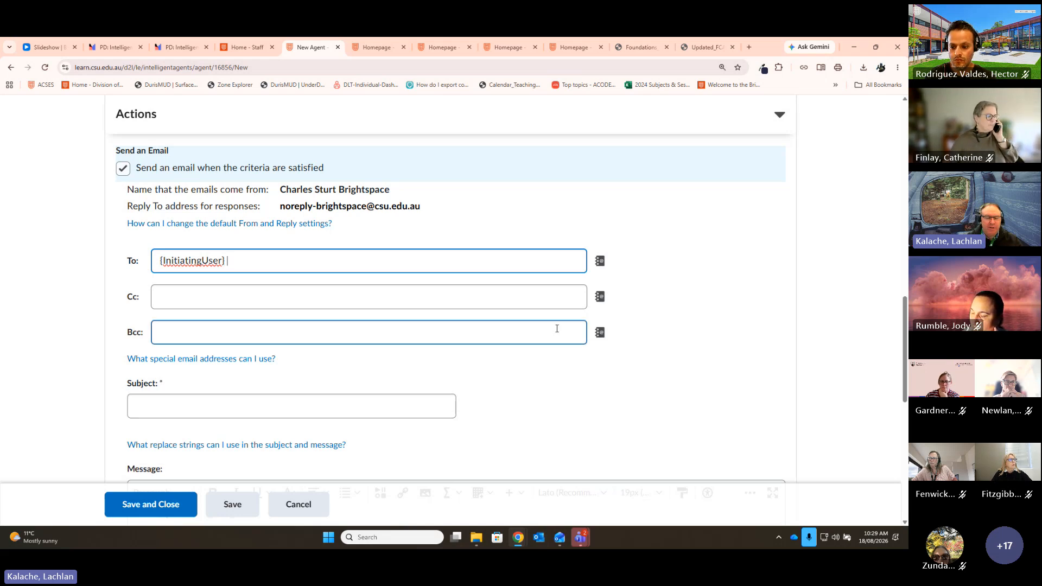
type(", ")
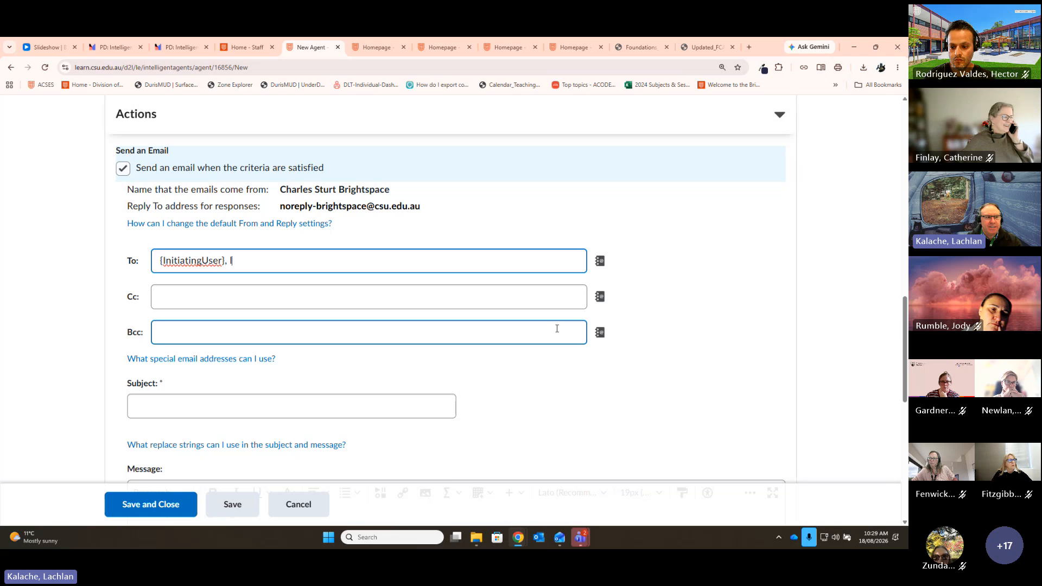
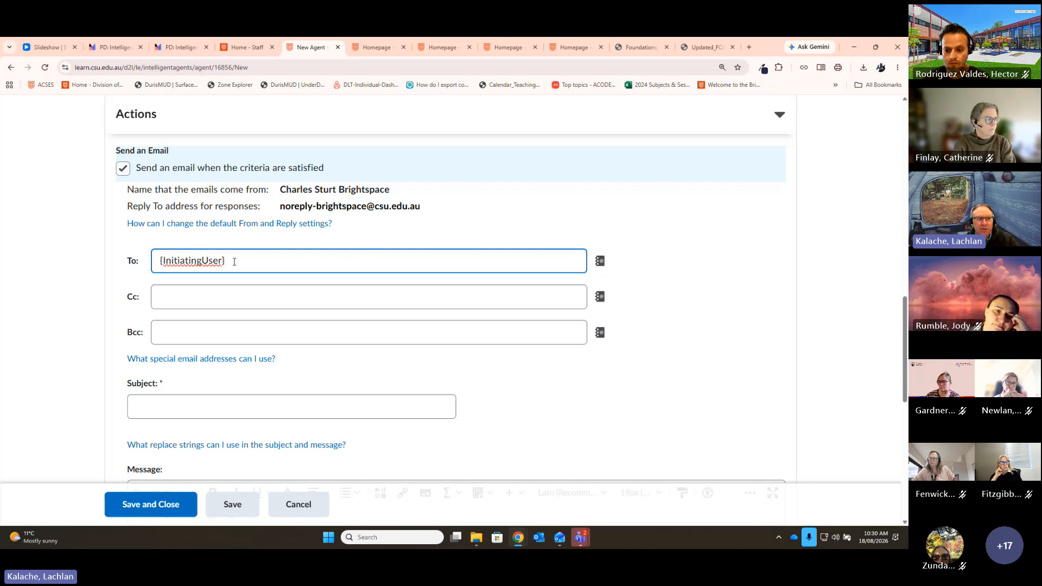
left_click_drag(234, 262, 156, 261)
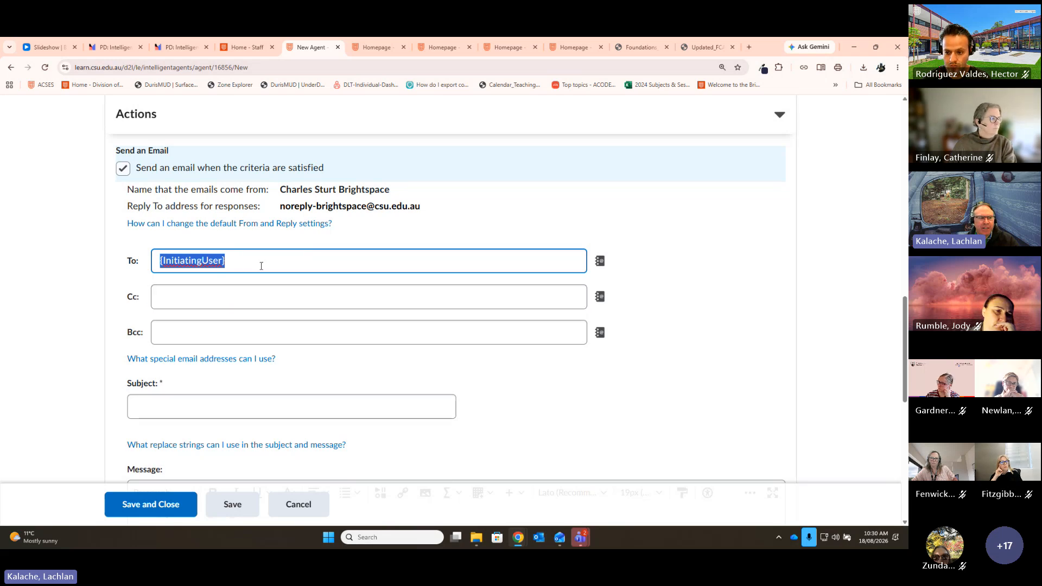
left_click(238, 256)
left_click_drag(238, 257, 121, 261)
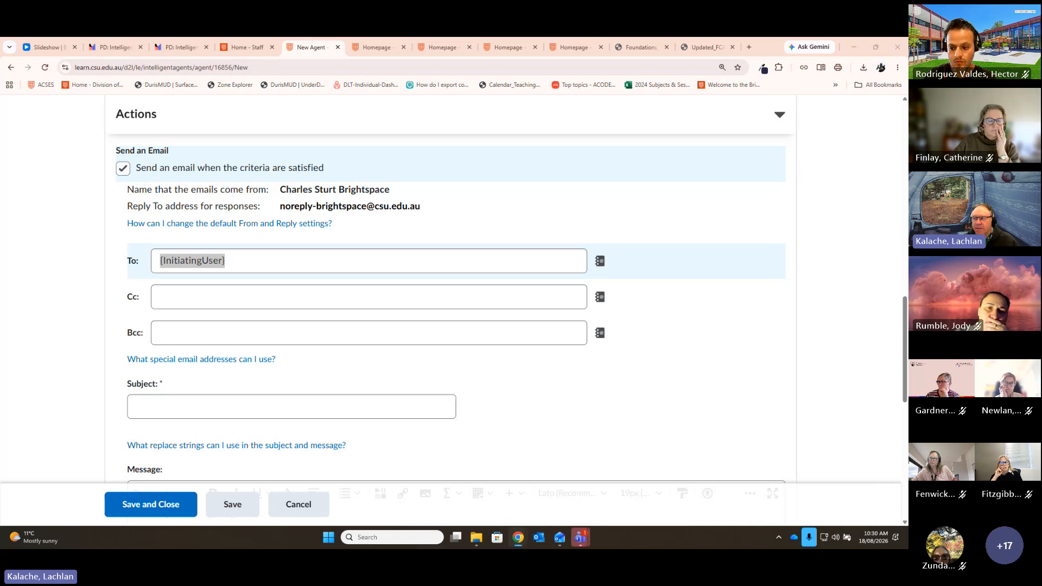
left_click(182, 261)
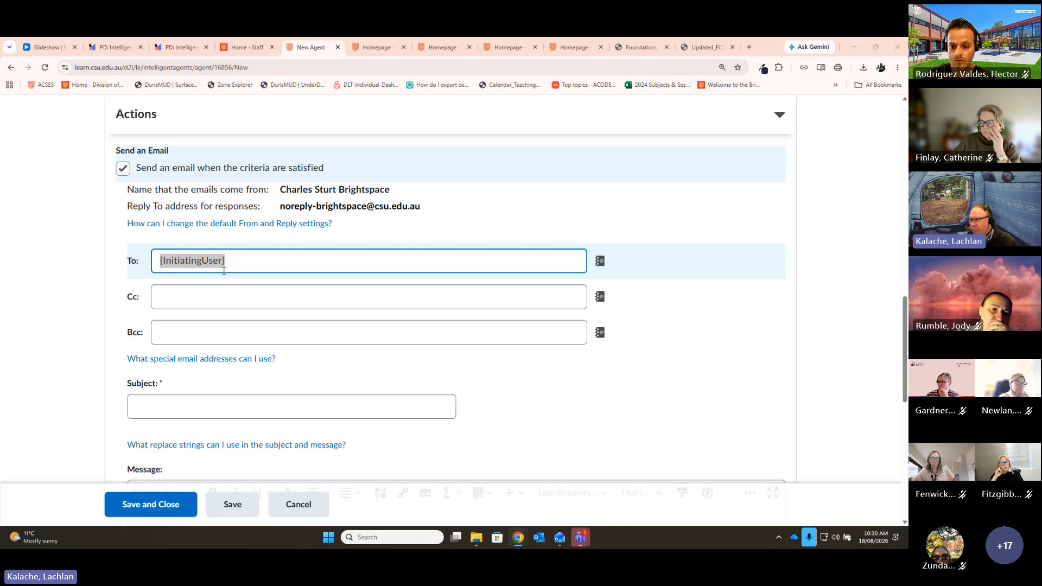
left_click(270, 279)
left_click(271, 272)
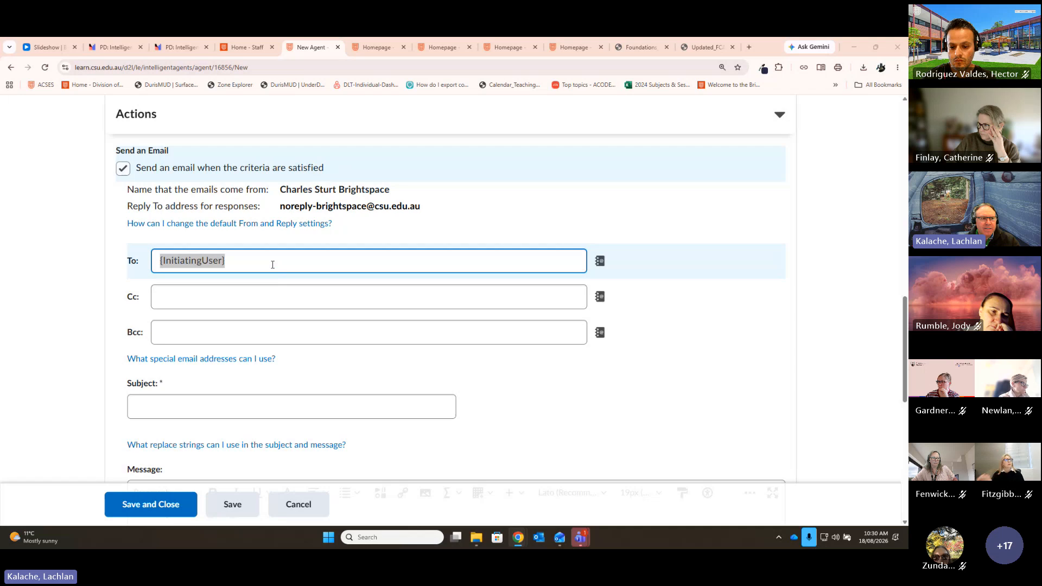
left_click(280, 261)
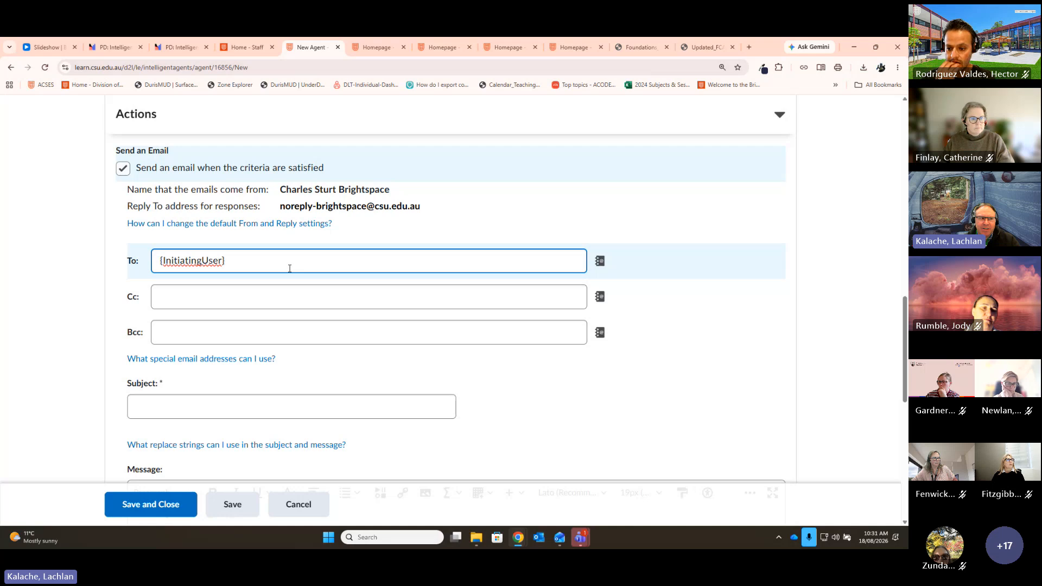
left_click(220, 297)
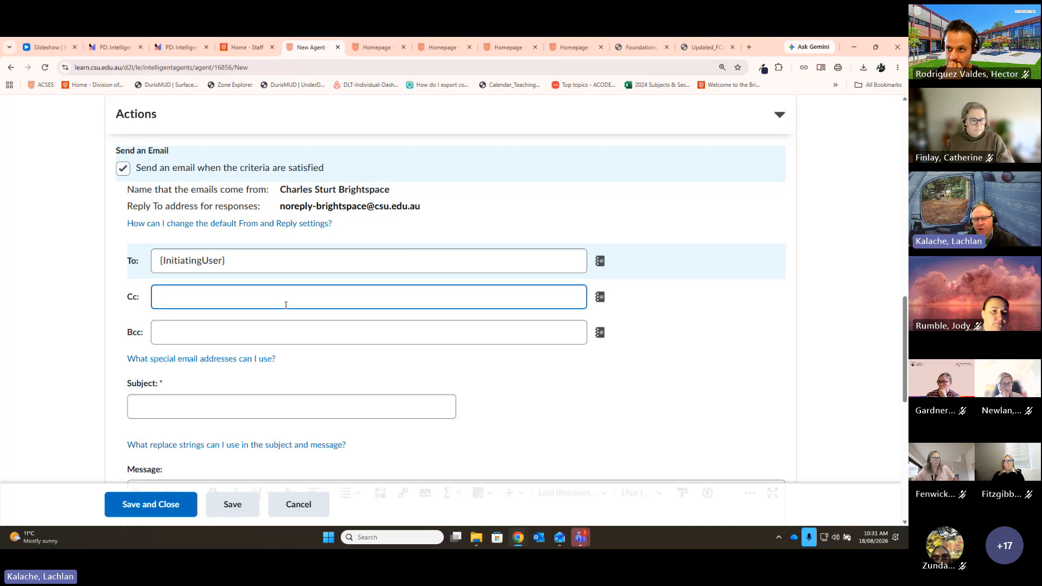
Step: Enter 'Access reminder something' as the email subject
scroll(407, 326, "down", 1)
left_click(168, 339)
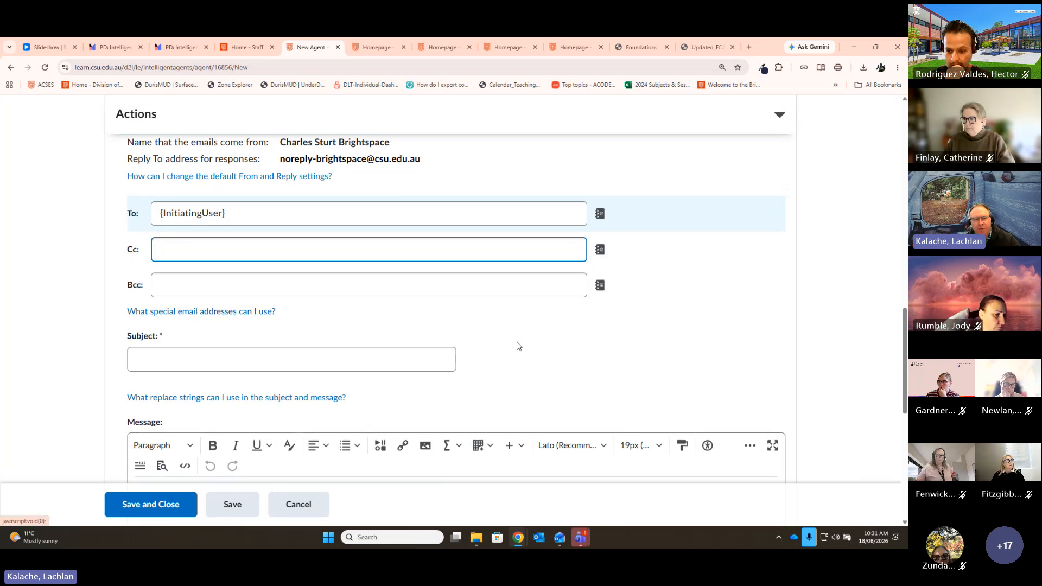
scroll(711, 336, "down", 2)
left_click(203, 266)
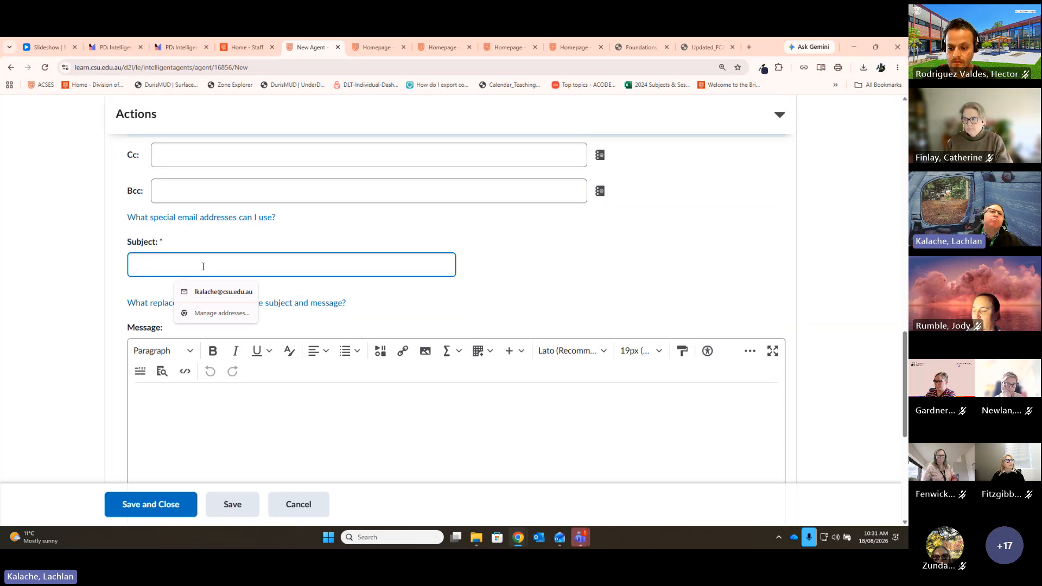
type("Access")
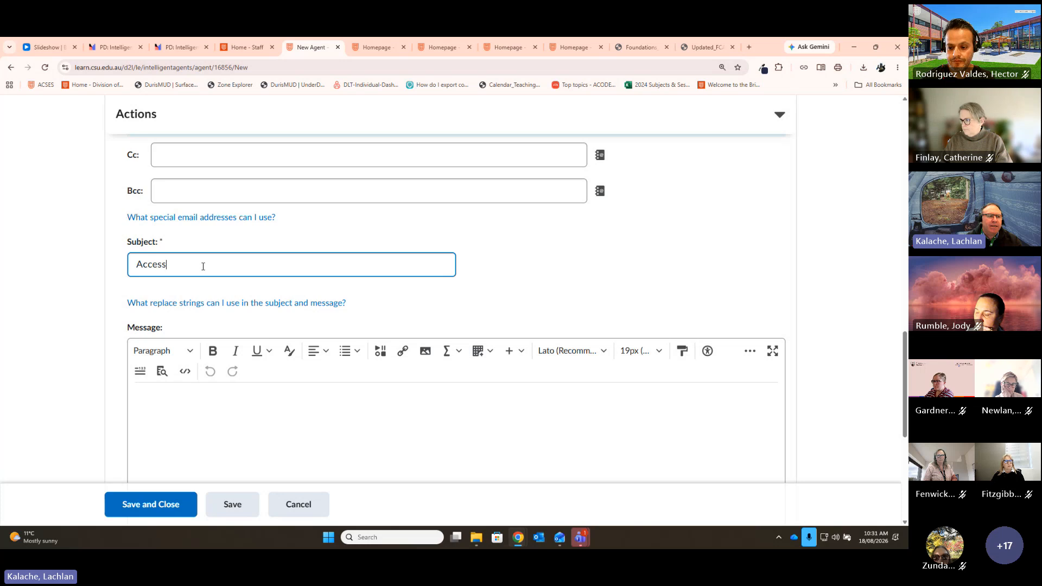
type(" reminder something")
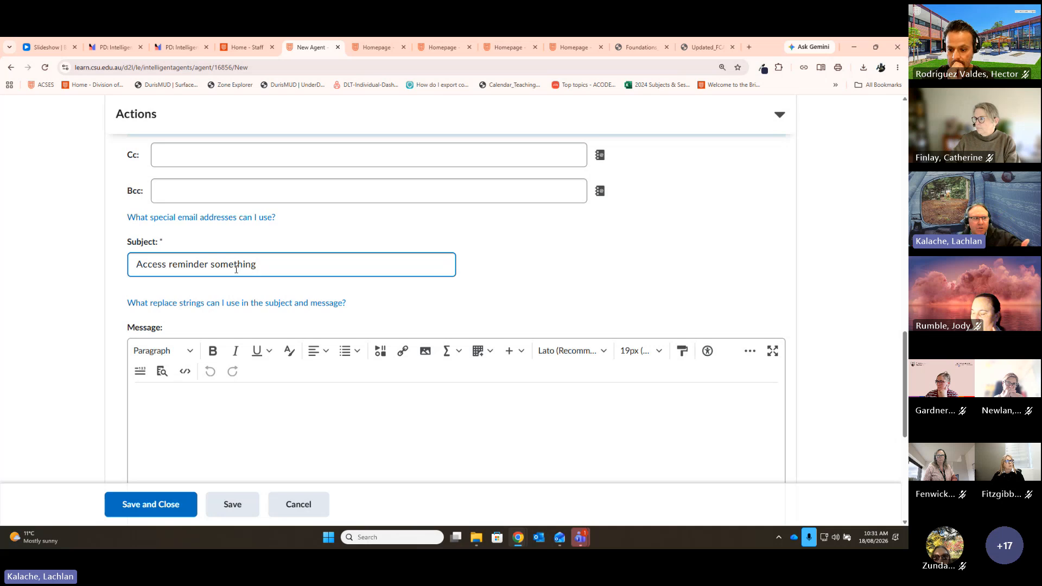
scroll(653, 275, "down", 3)
Step: Begin the message body with 'Dear {InitiatingUserFirstName},' followed by a new line
left_click(216, 264)
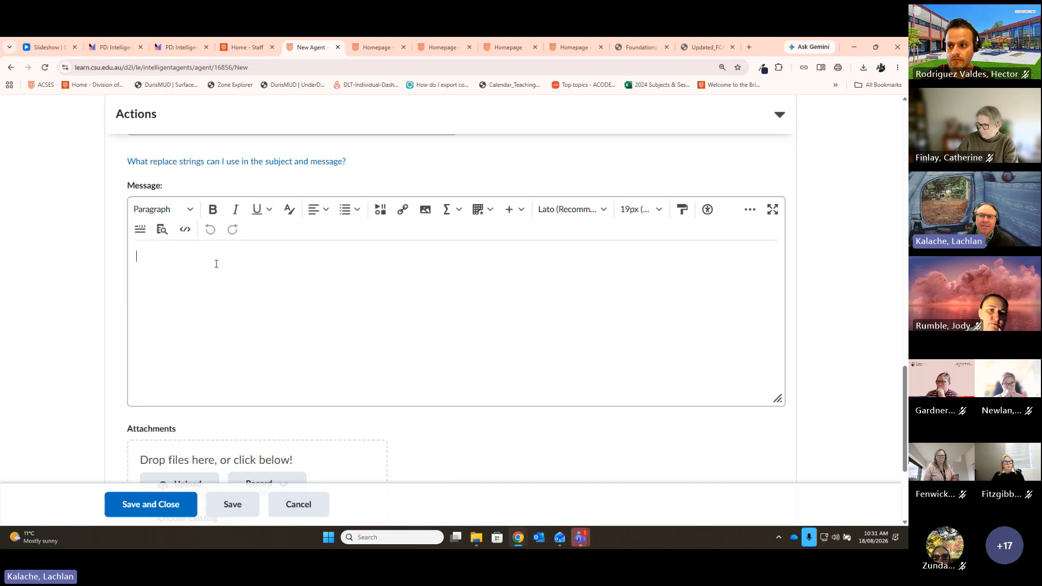
scroll(372, 321, "up", 4)
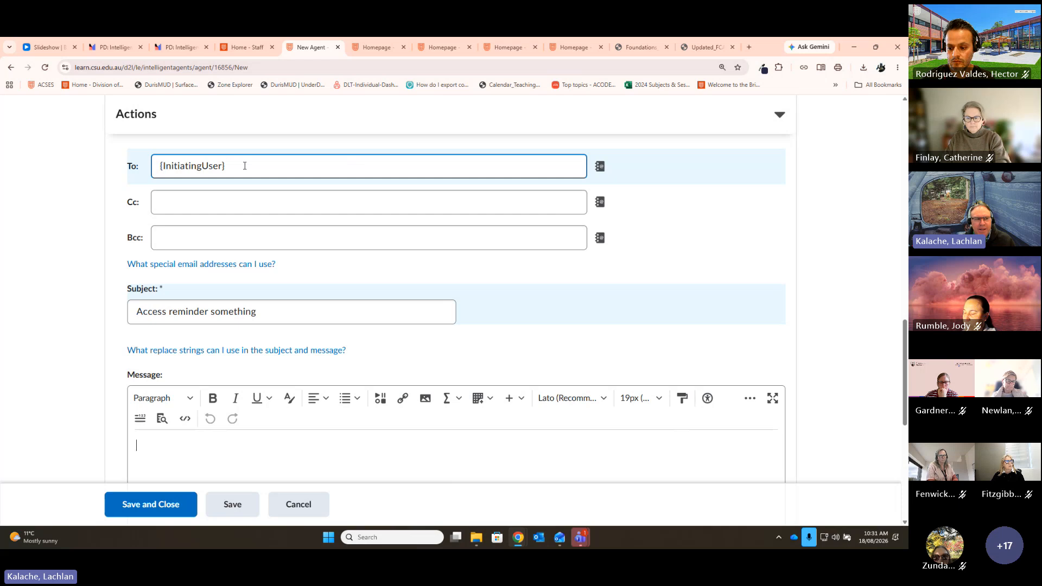
scroll(548, 352, "down", 2)
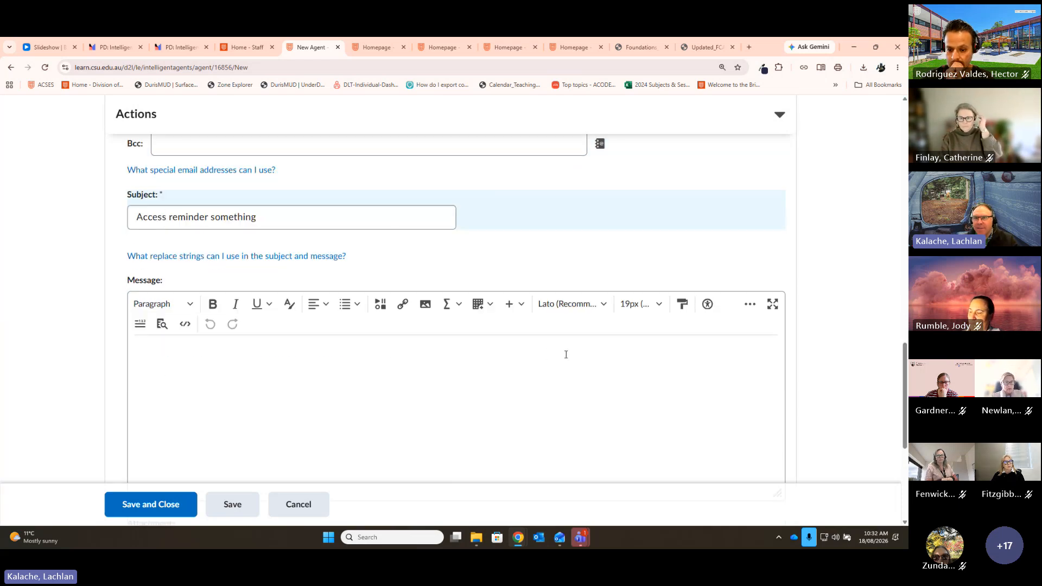
scroll(510, 374, "down", 1)
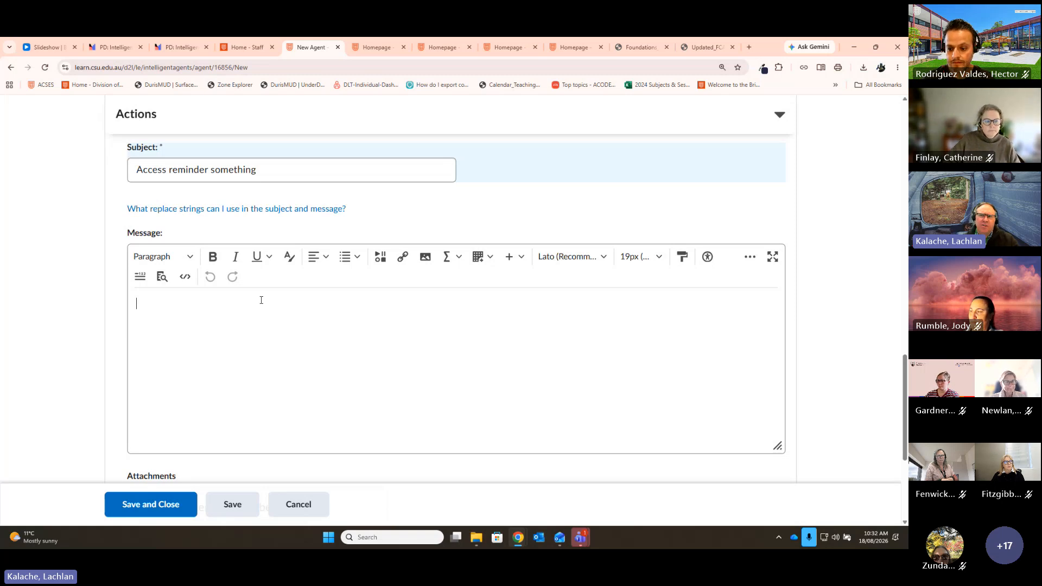
left_click(215, 386)
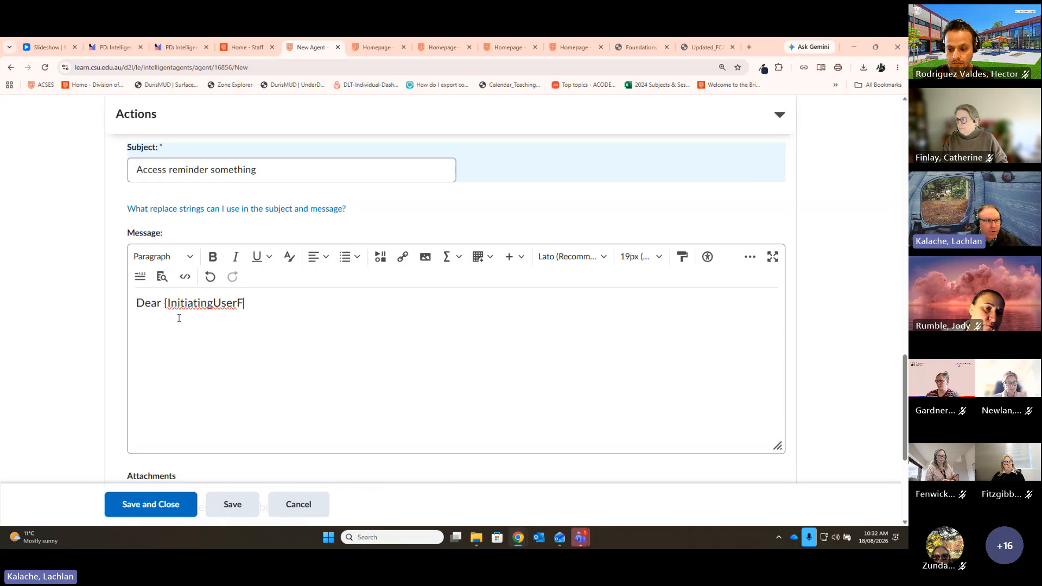
type("irst")
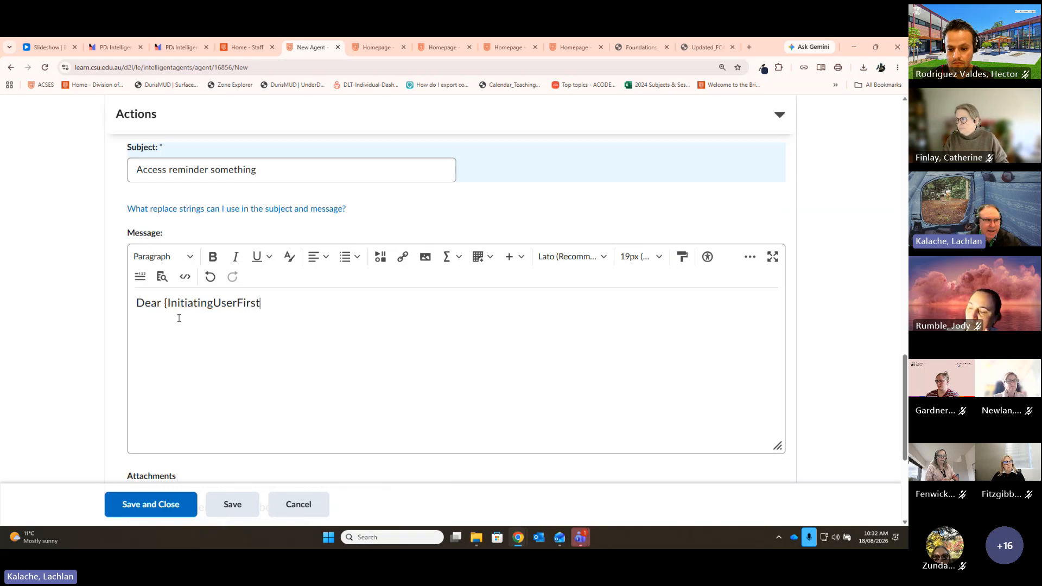
type("Name")
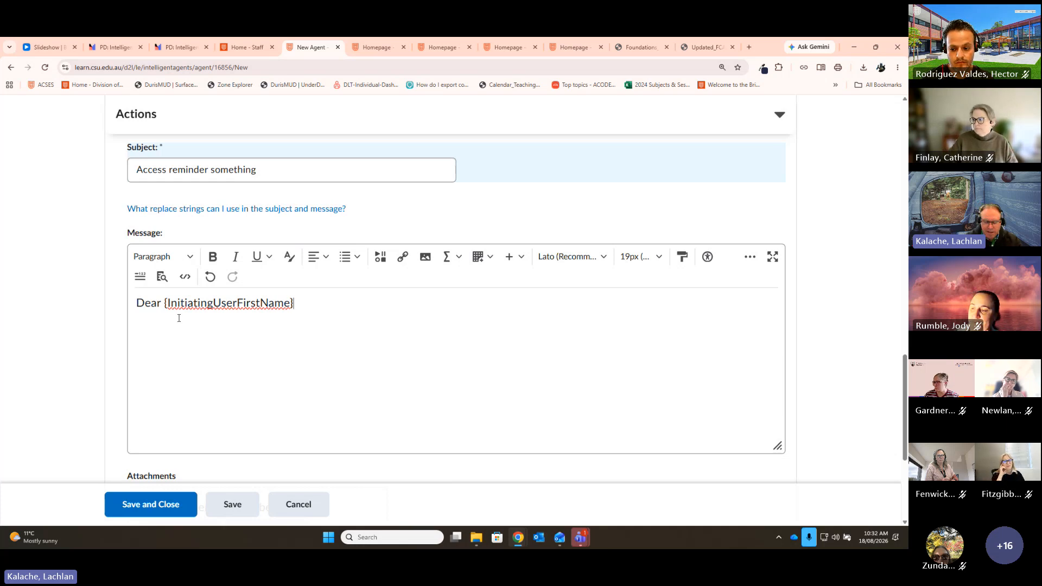
type(",")
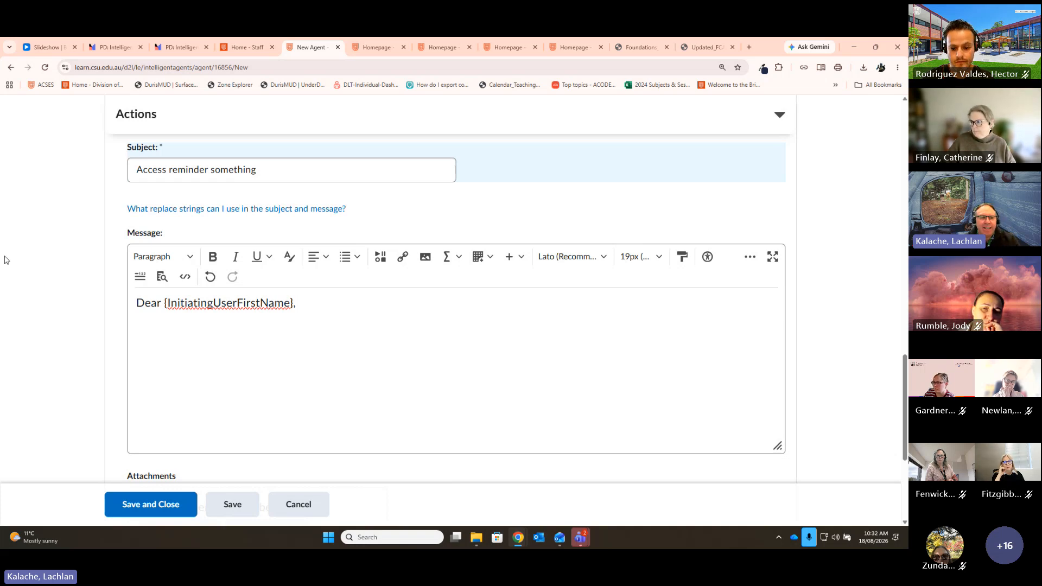
key("Return")
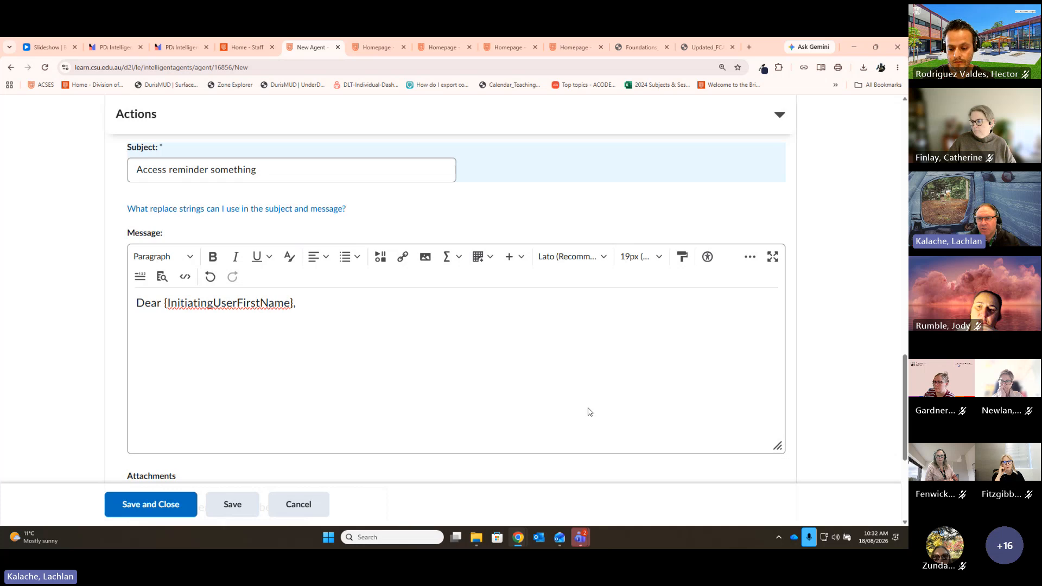
scroll(590, 412, "down", 3)
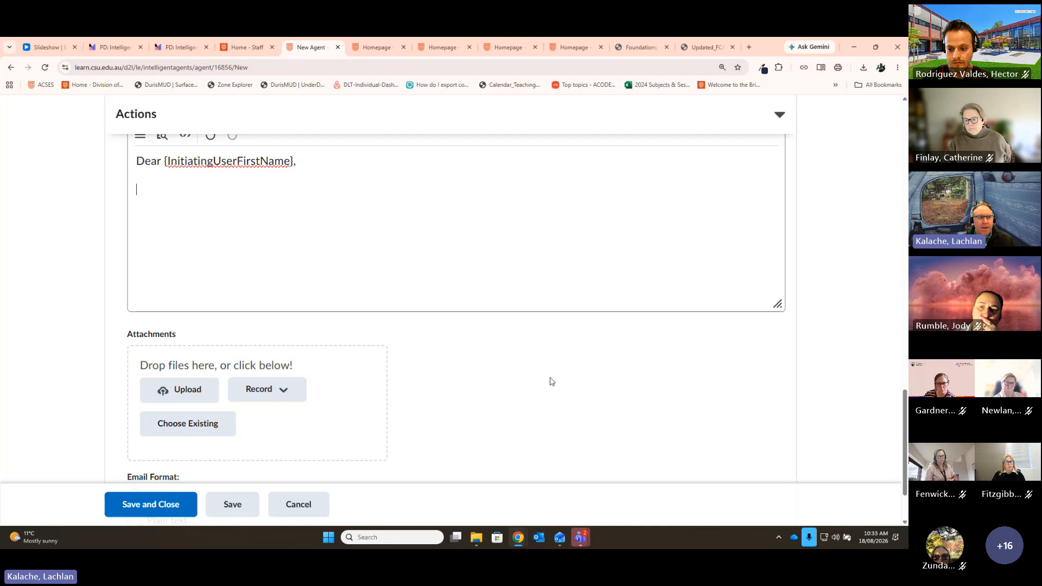
scroll(550, 382, "up", 2)
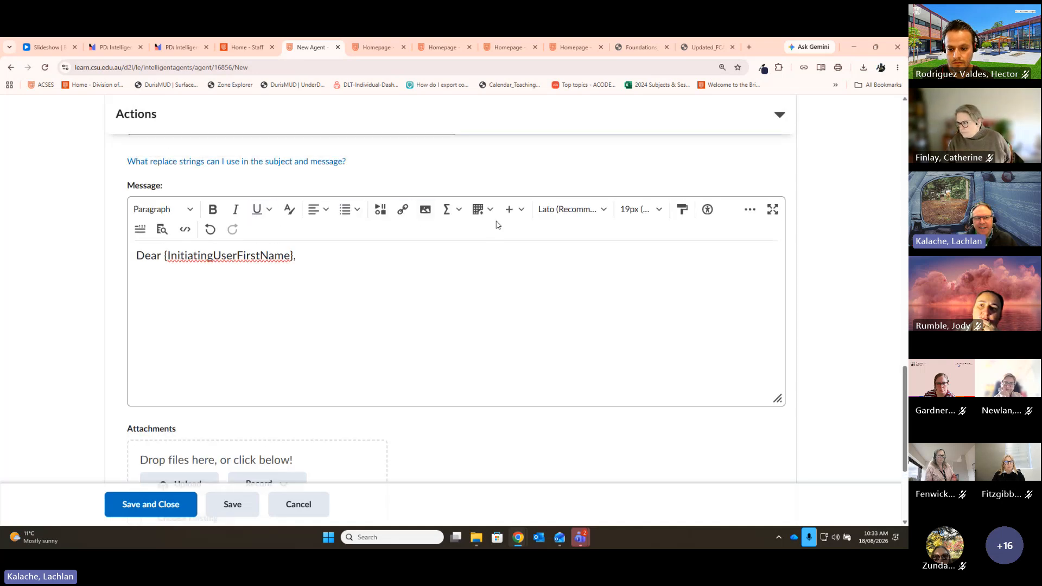
Step: Insert a Quicklink to 'Peer review process' from the Foundations of Learning and Teaching > Peer review folder
left_click(403, 211)
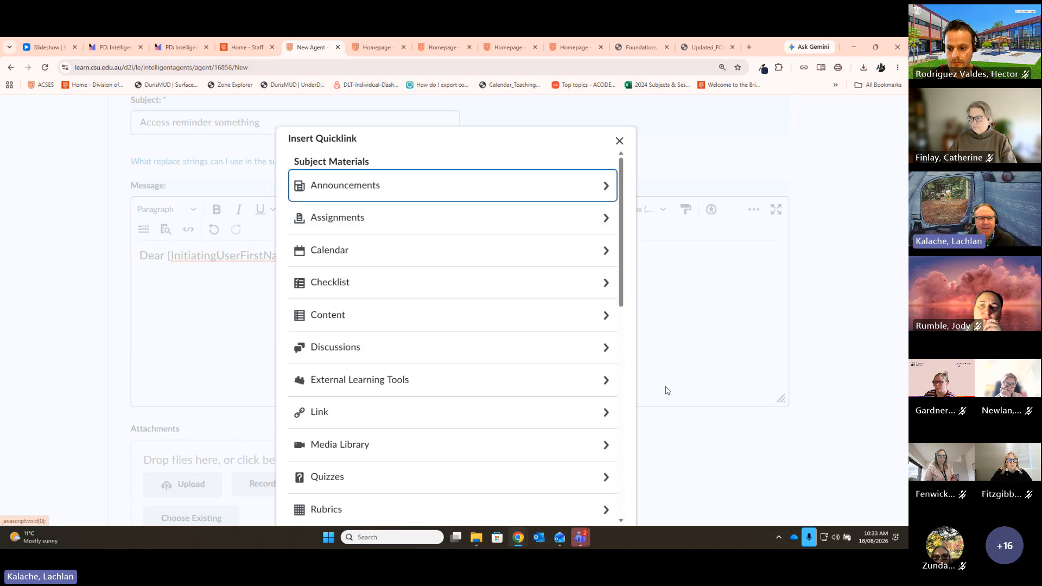
left_click(396, 322)
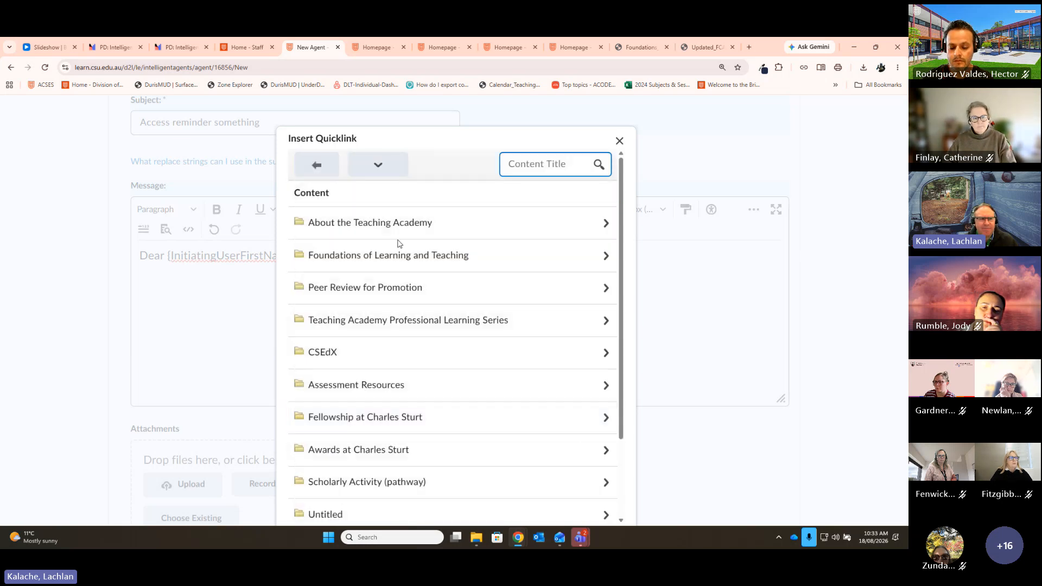
left_click(396, 258)
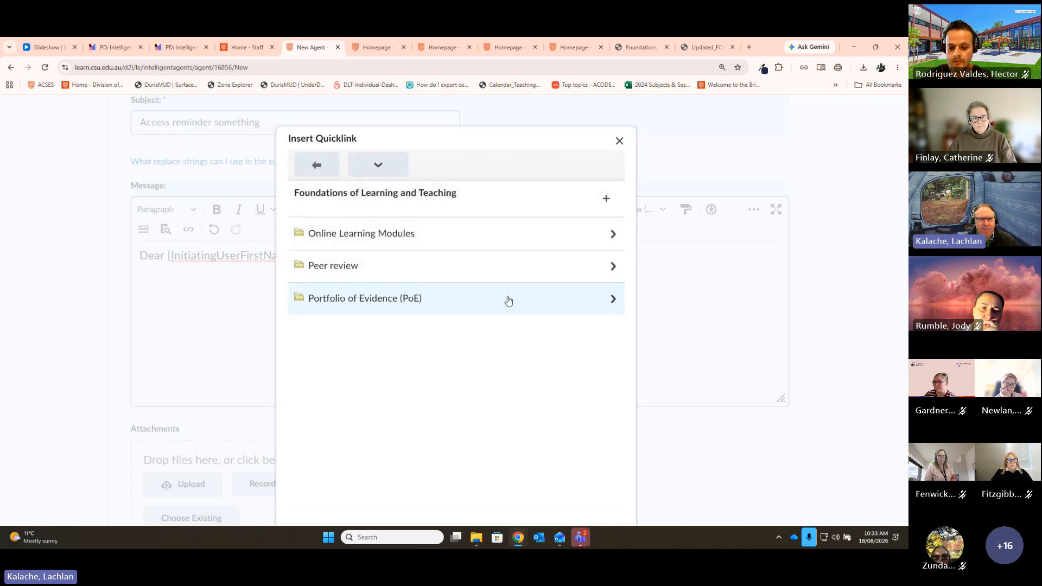
left_click(400, 279)
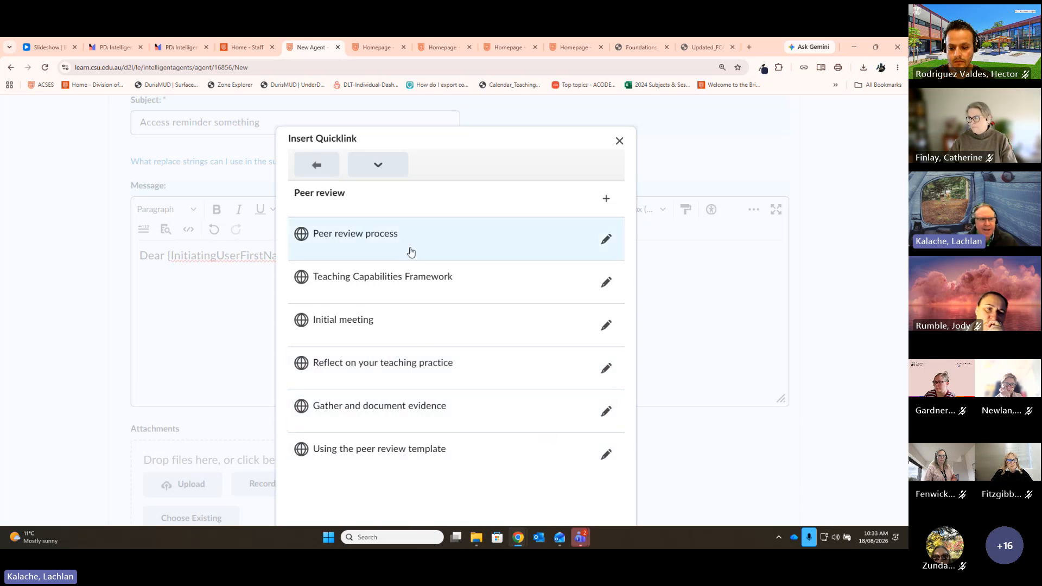
left_click(364, 239)
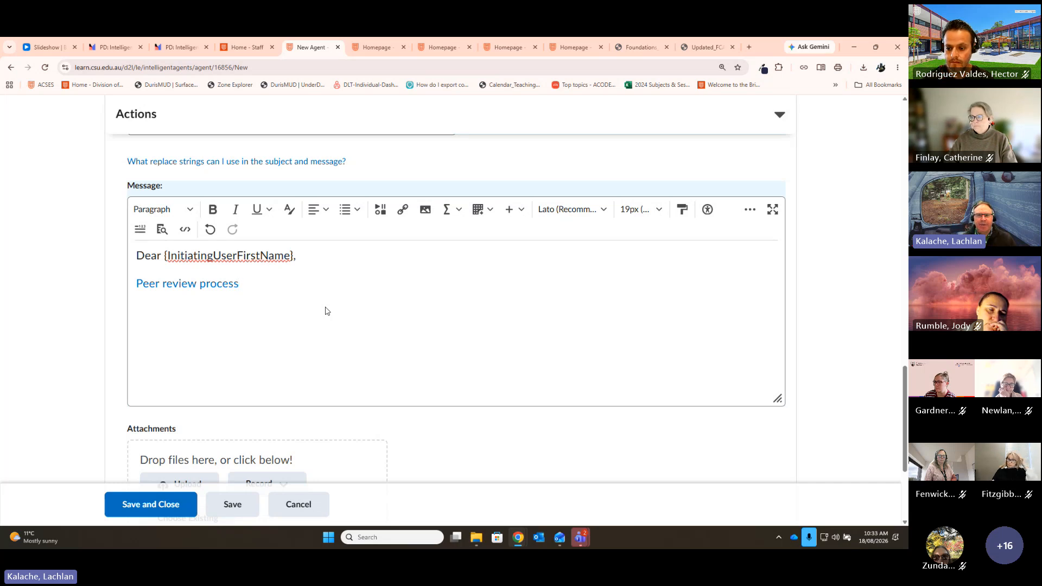
left_click(380, 210)
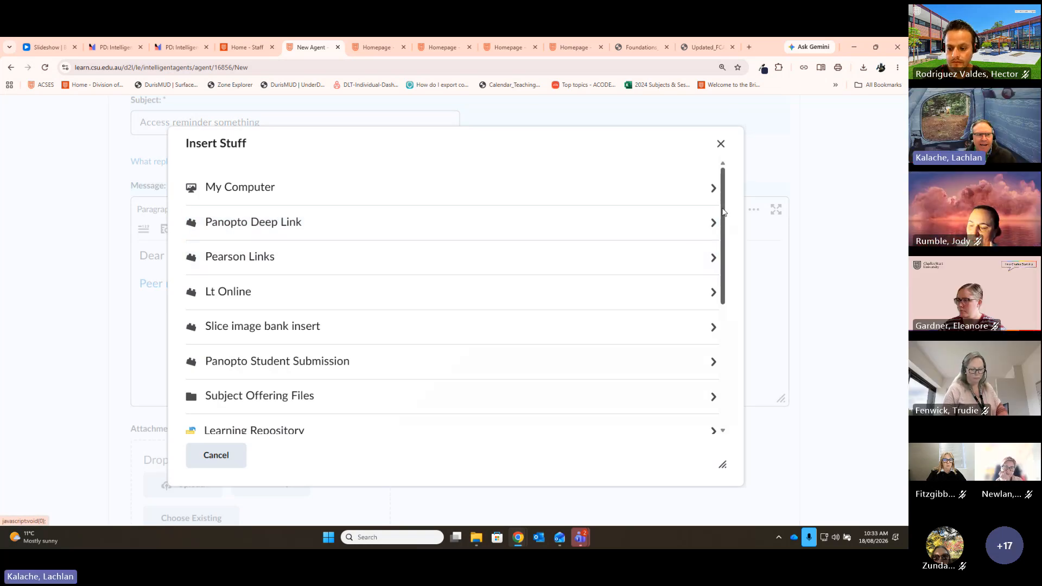
left_click_drag(722, 213, 735, 240)
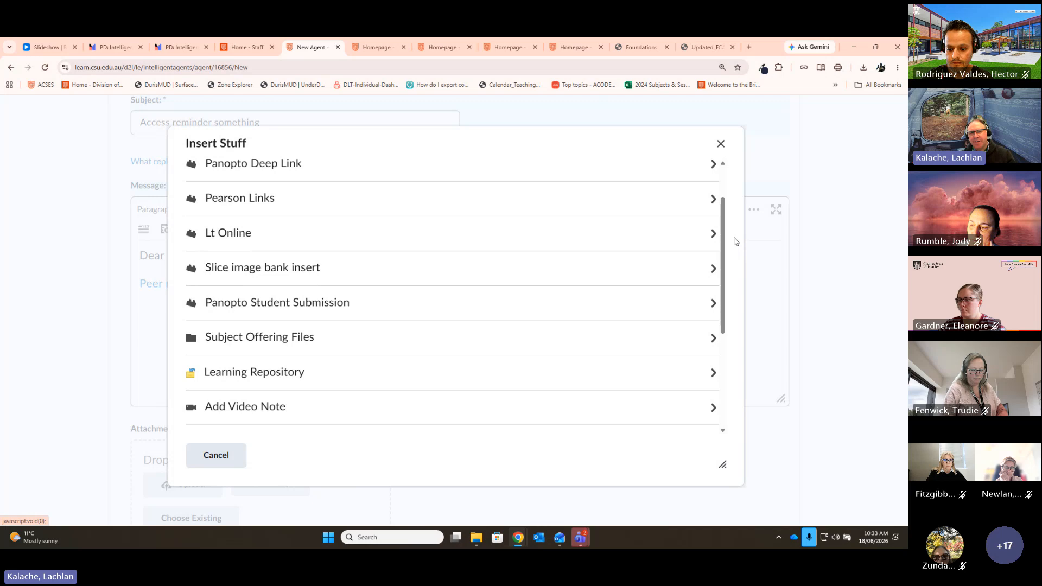
left_click(721, 144)
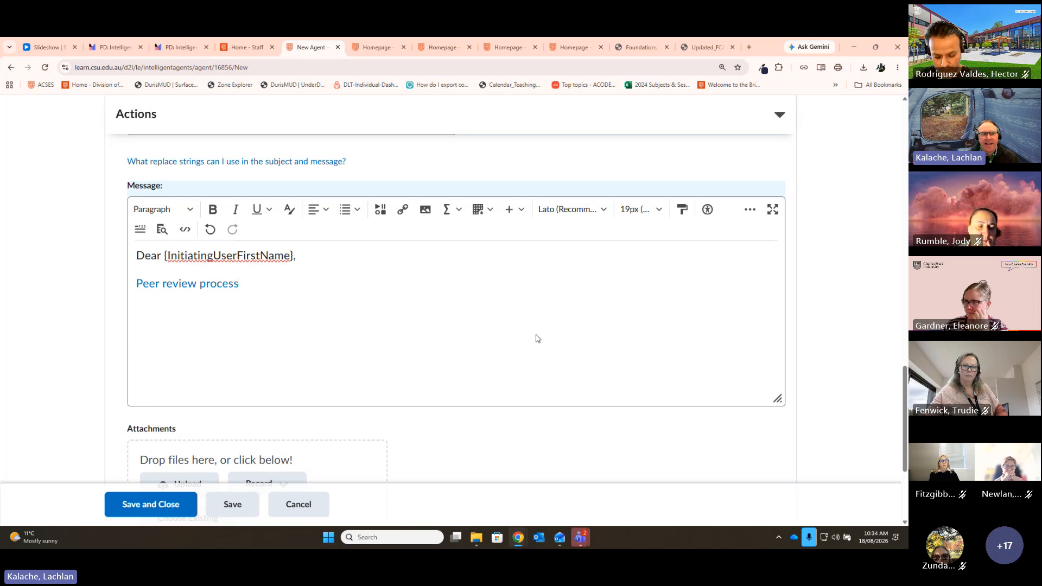
scroll(665, 399, "down", 3)
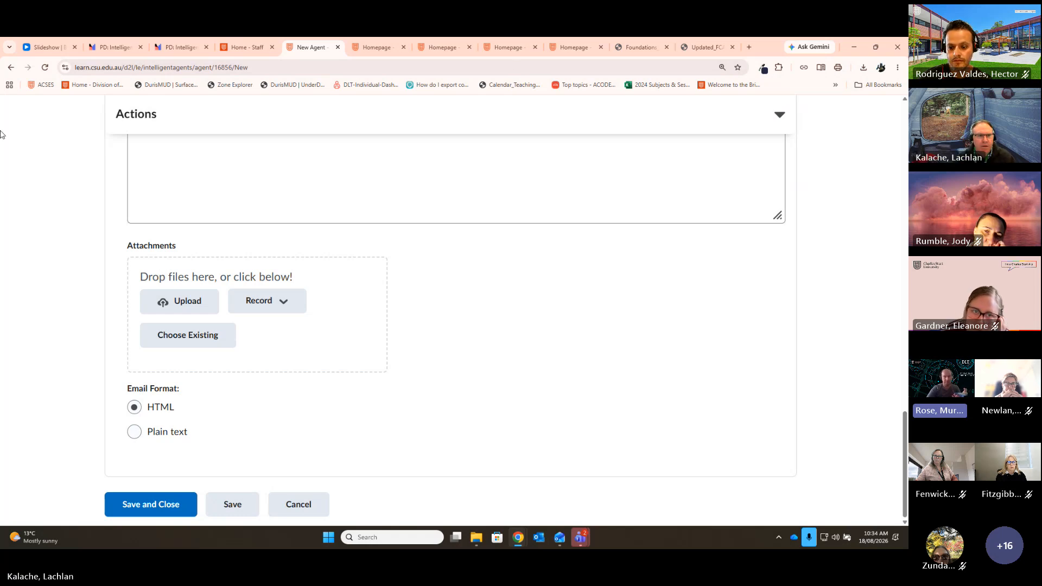
scroll(554, 367, "up", 4)
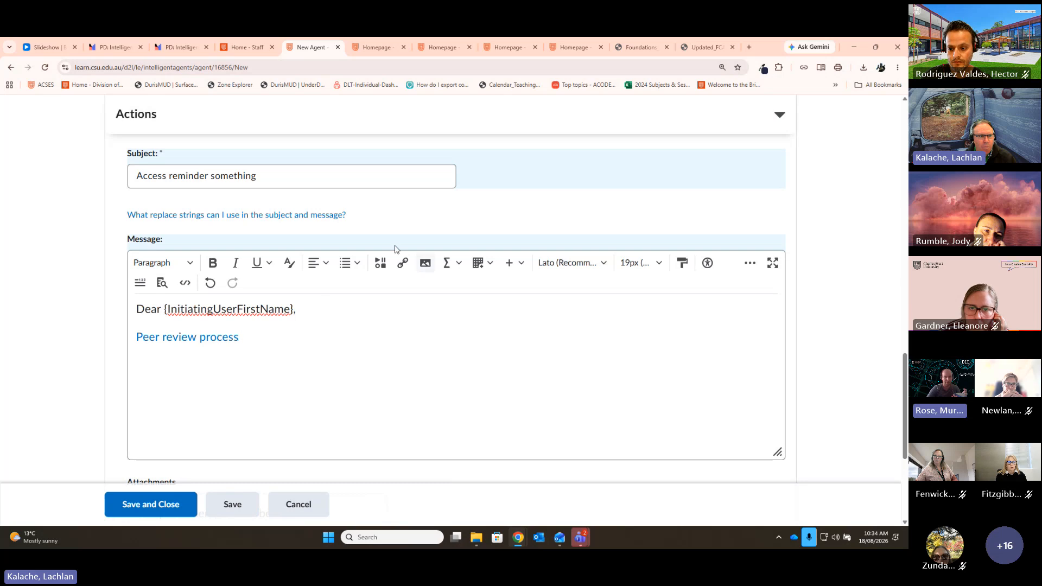
left_click(198, 216)
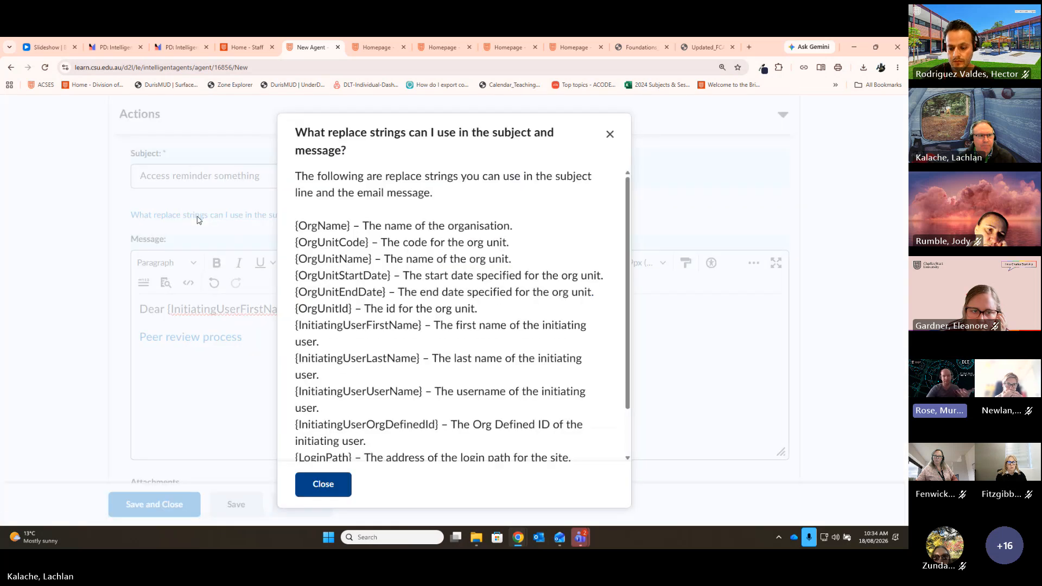
scroll(472, 268, "down", 1)
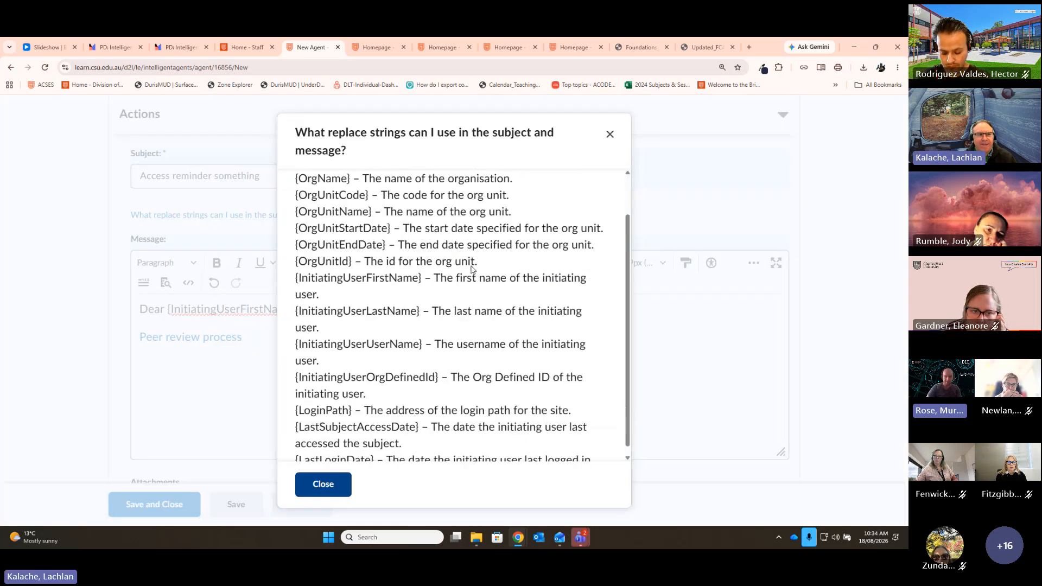
scroll(473, 270, "up", 1)
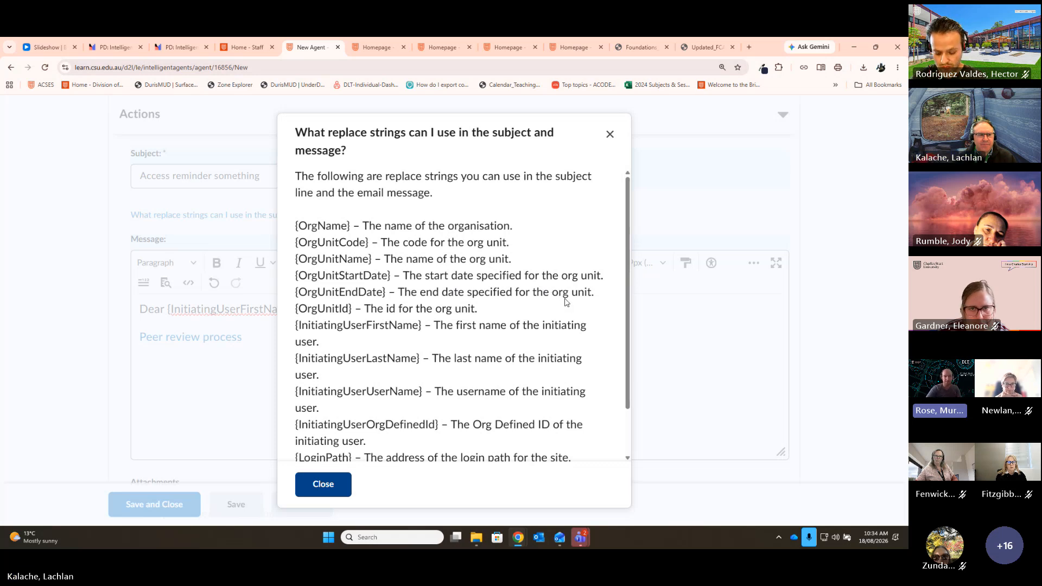
scroll(586, 320, "down", 2)
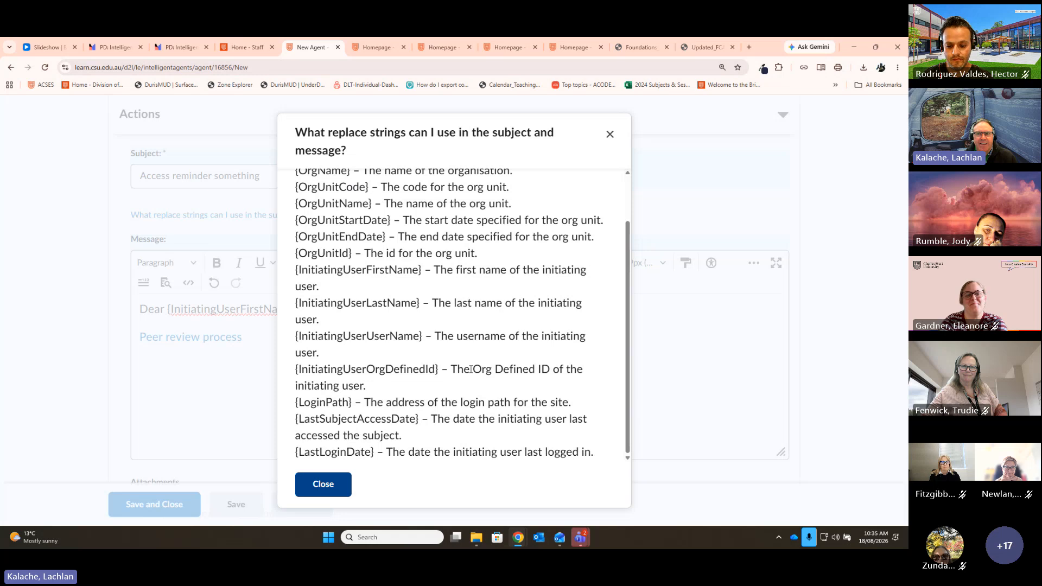
scroll(399, 360, "up", 1)
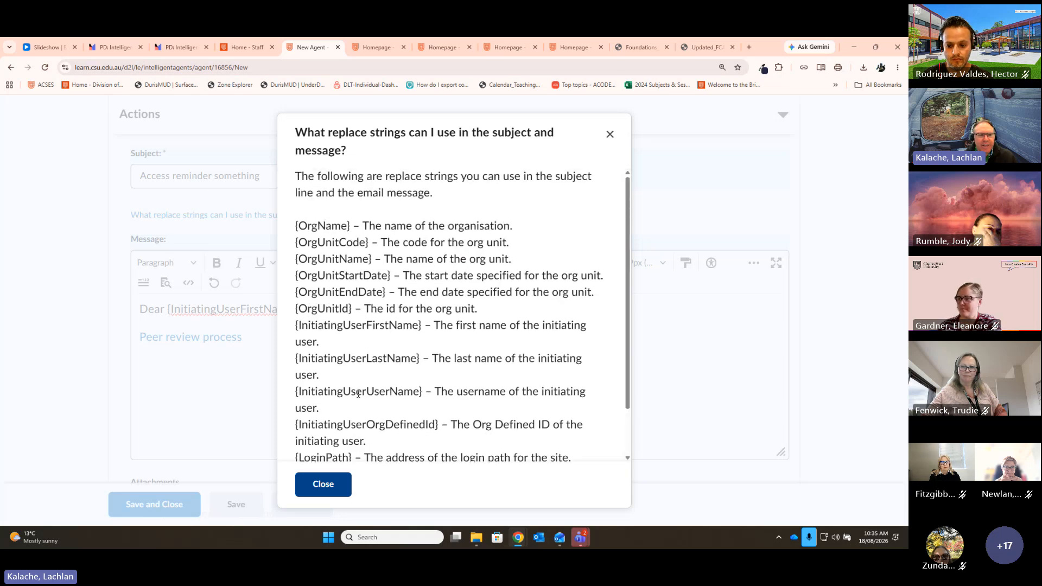
scroll(358, 393, "down", 1)
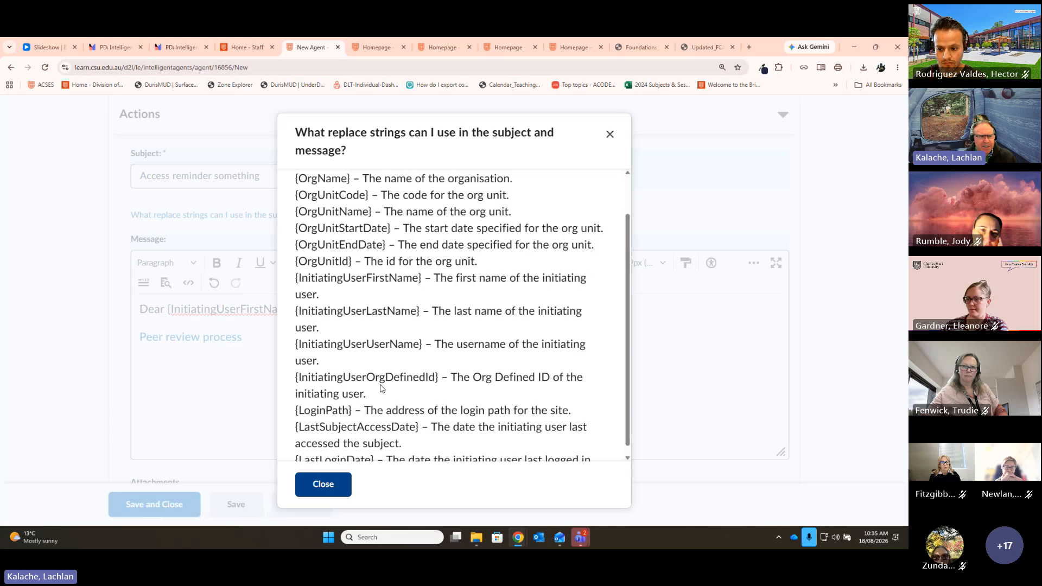
scroll(380, 388, "up", 1)
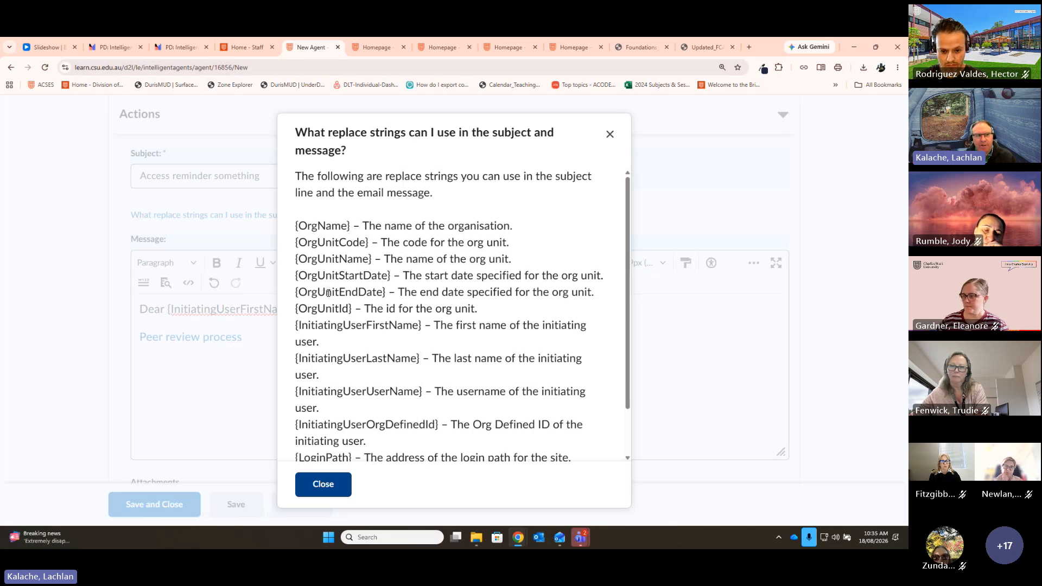
left_click(610, 135)
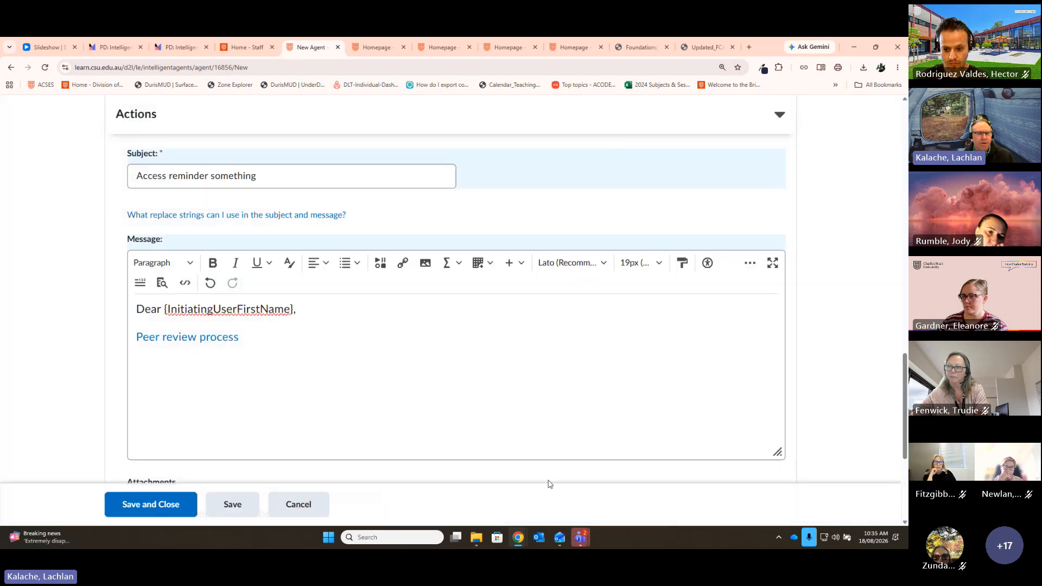
scroll(826, 351, "down", 4)
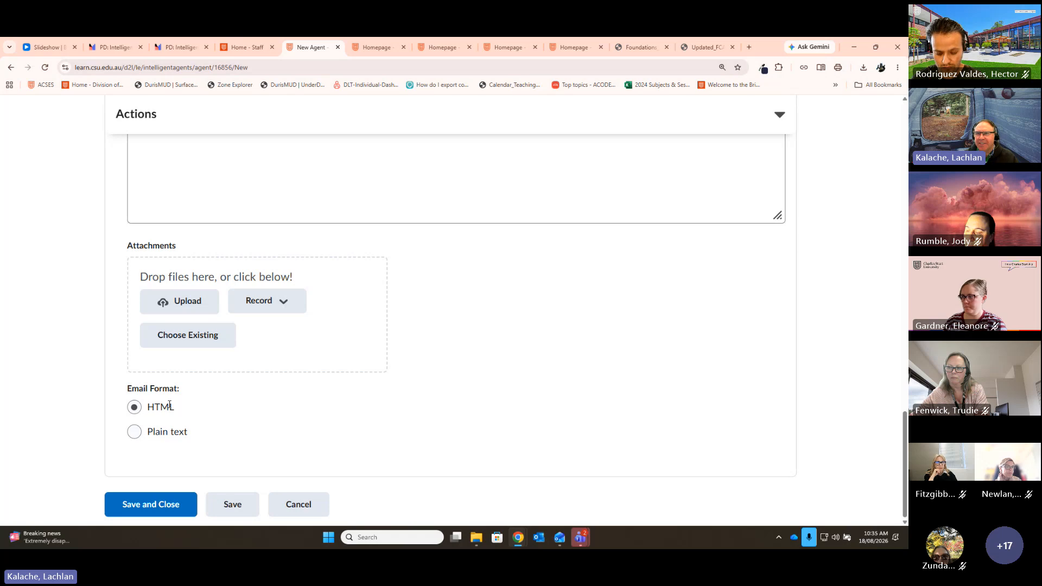
scroll(236, 419, "up", 4)
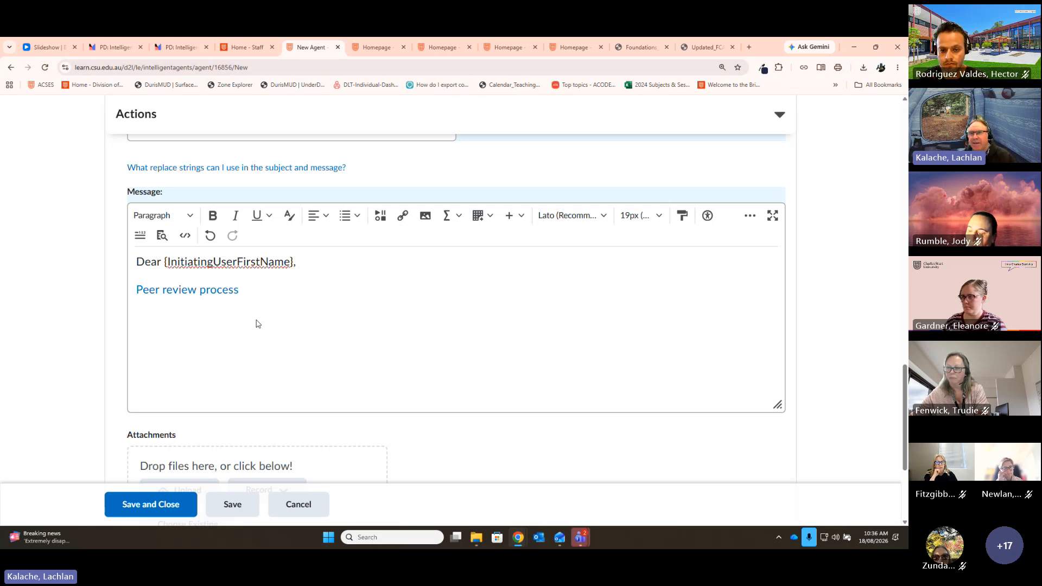
scroll(281, 330, "down", 3)
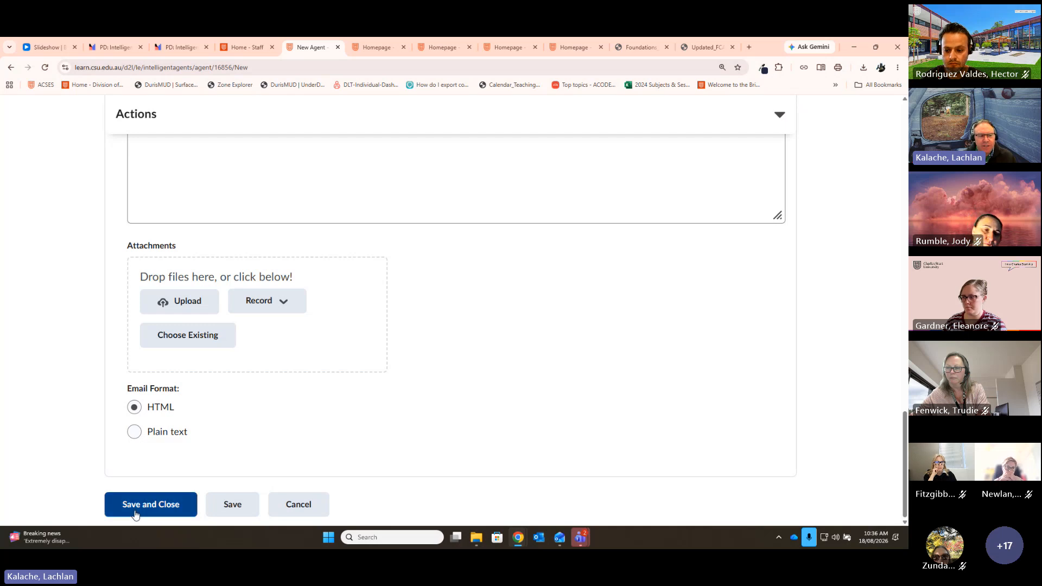
Step: Save and close the agent, then show the actions menu for Sample Agent 1 in the Agent List
left_click(161, 511)
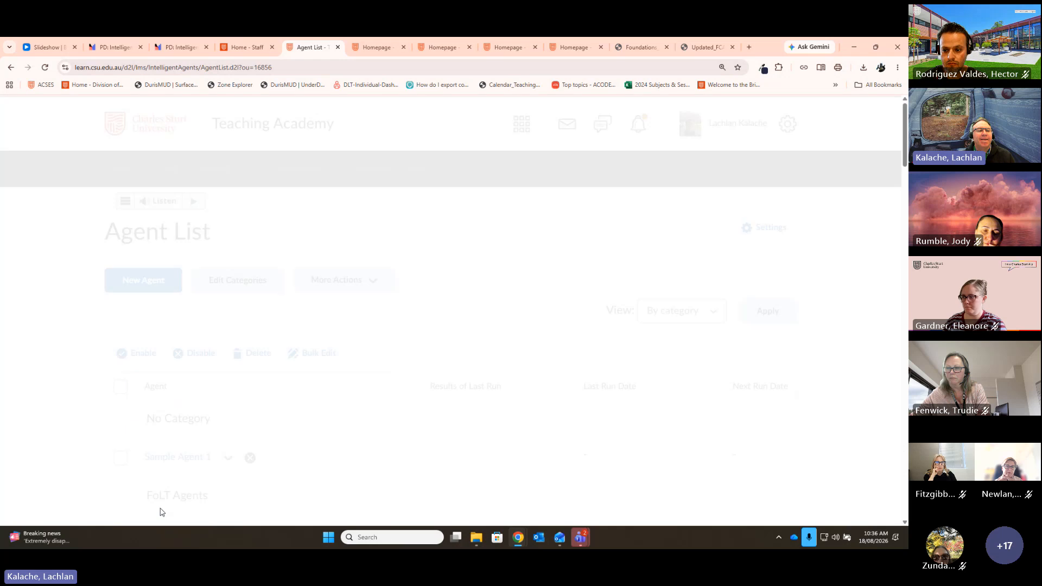
scroll(495, 321, "down", 2)
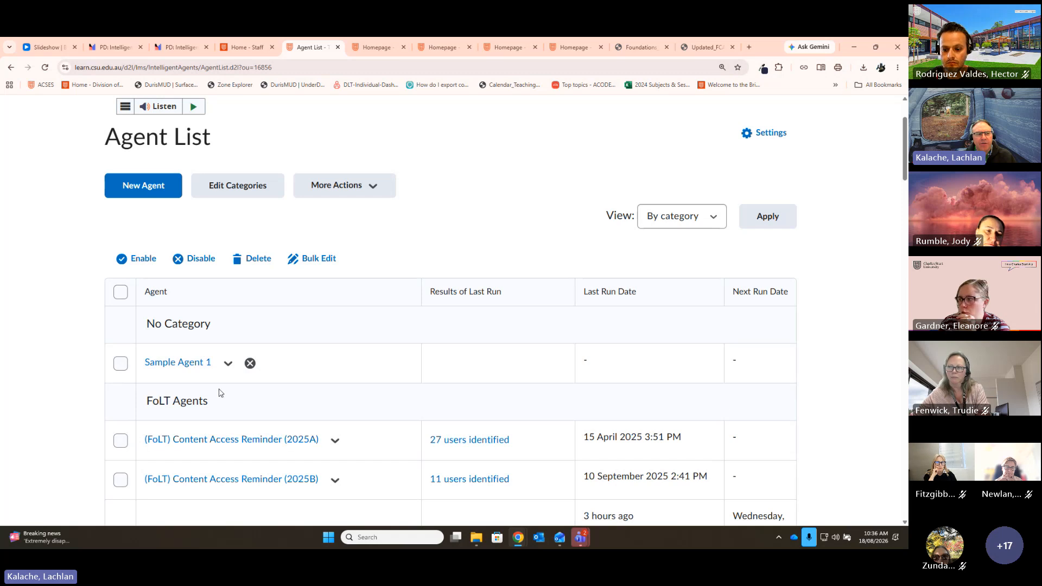
scroll(219, 392, "down", 2)
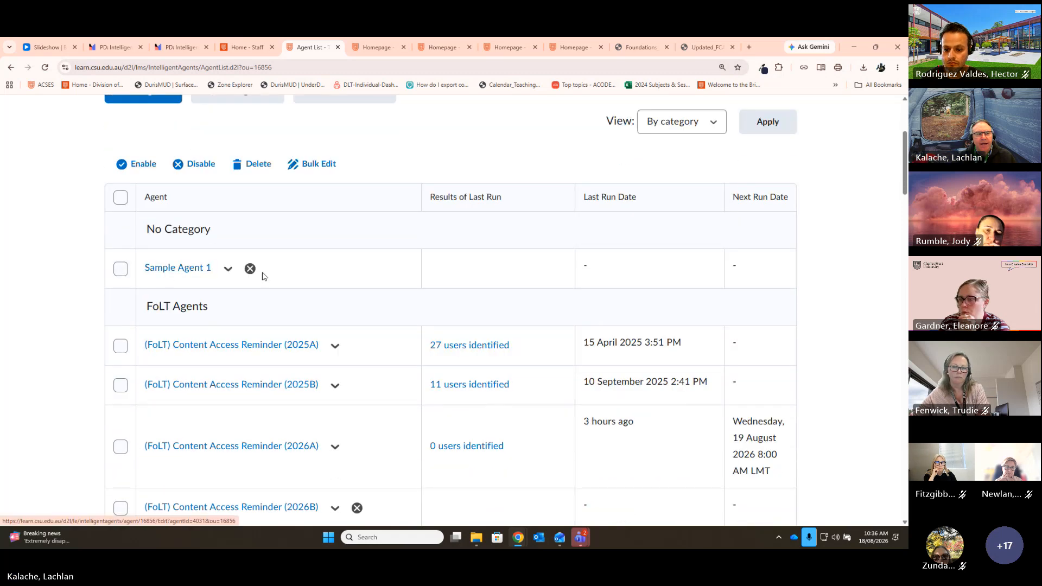
left_click(228, 270)
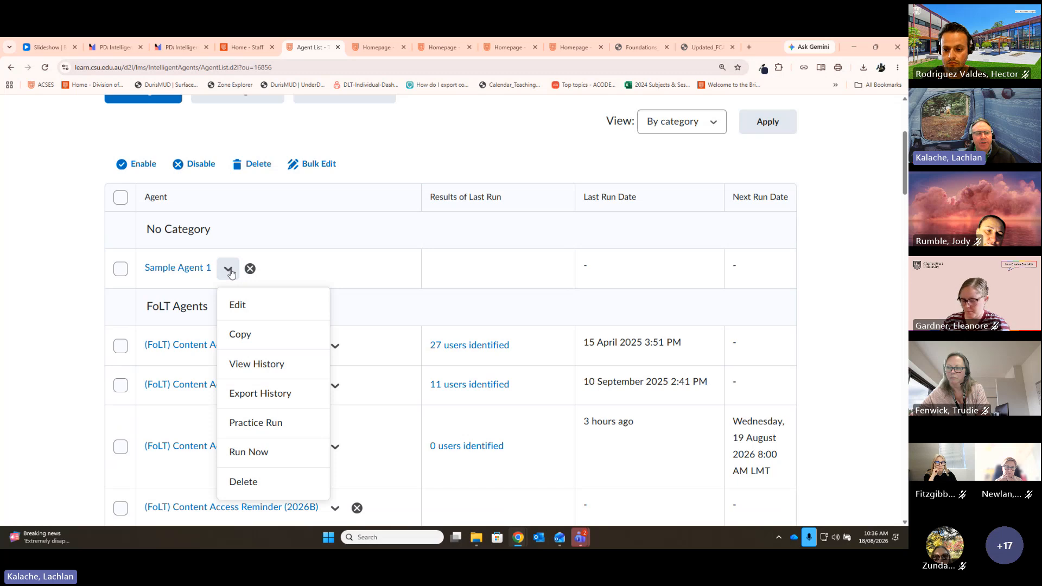
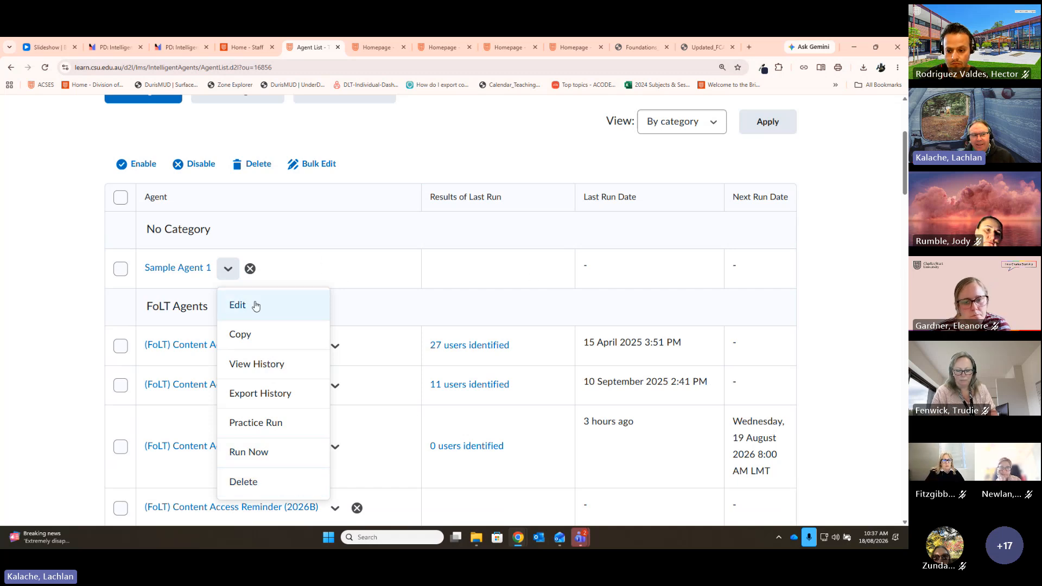
Step: Look through Sample Agent 1's settings and leave them without saving
left_click(238, 307)
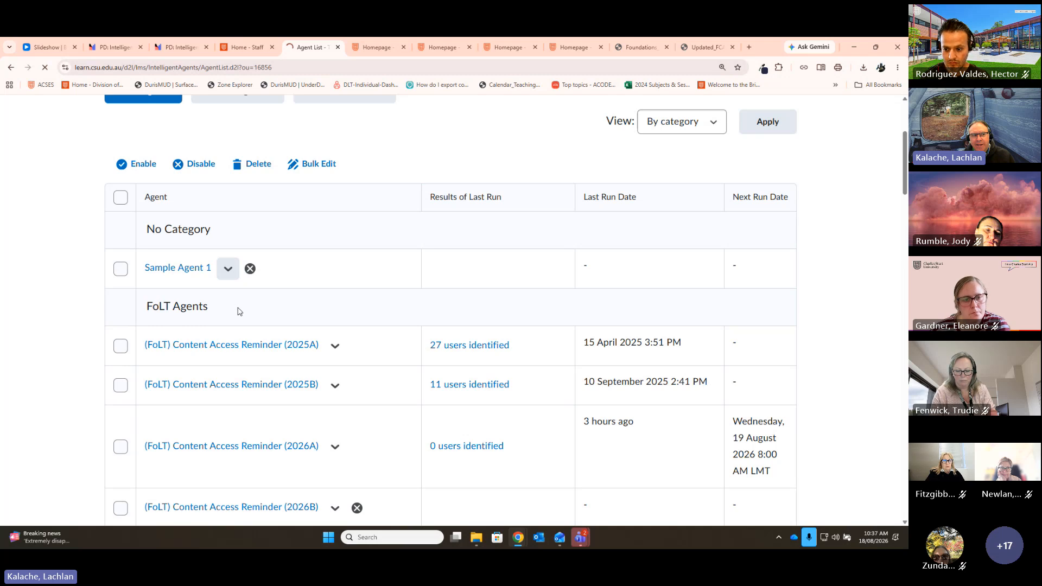
scroll(423, 347, "down", 4)
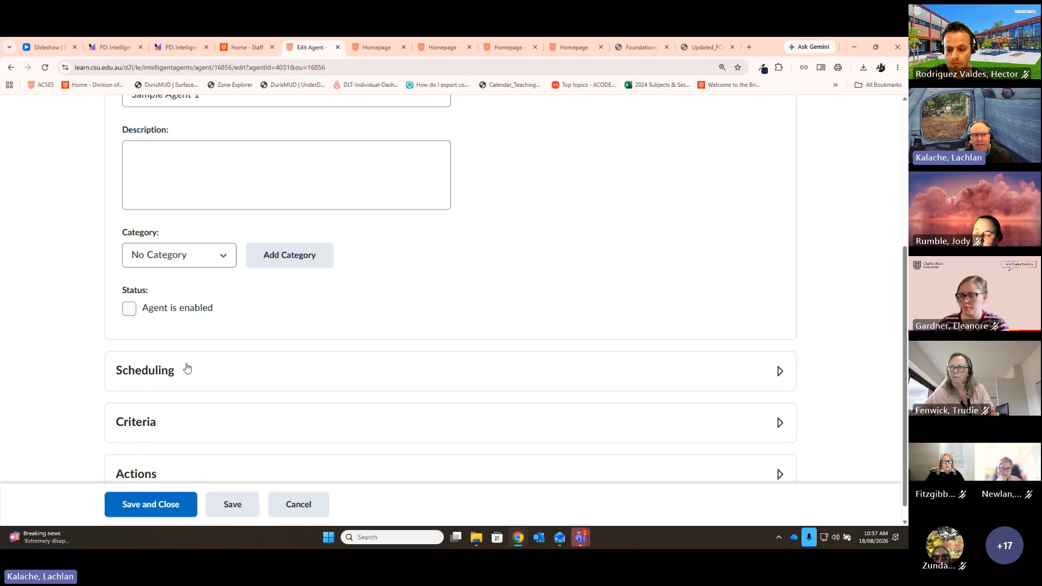
scroll(231, 289, "up", 4)
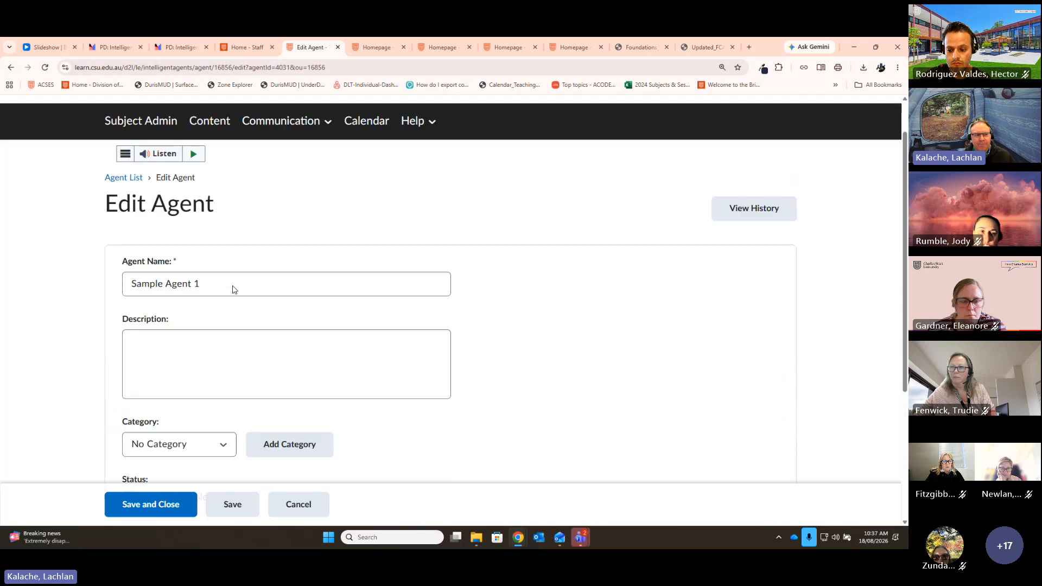
left_click(296, 506)
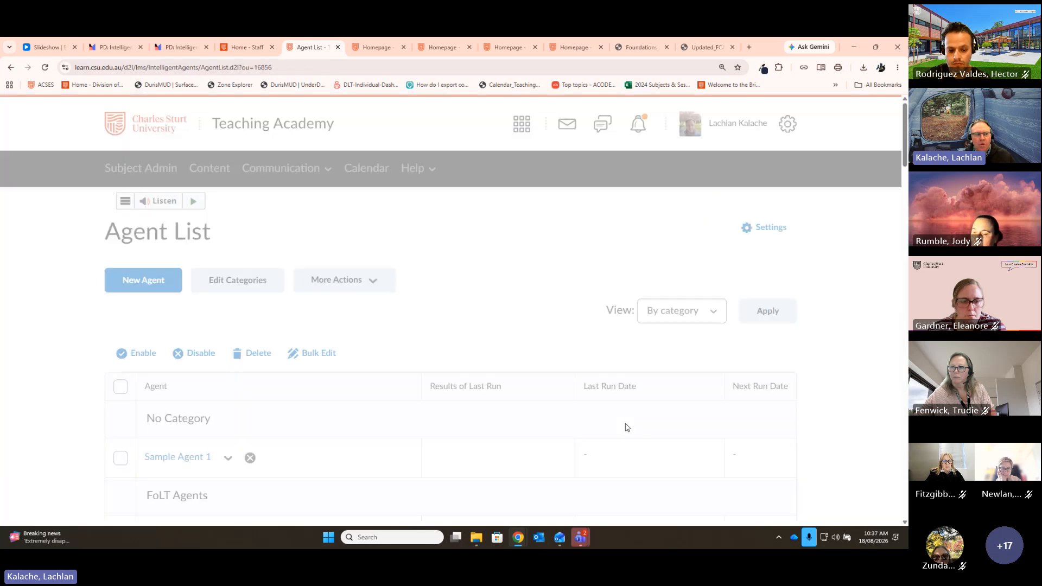
Step: Start and confirm a practice run of Sample Agent 1, then return to the Agent List
scroll(233, 408, "down", 2)
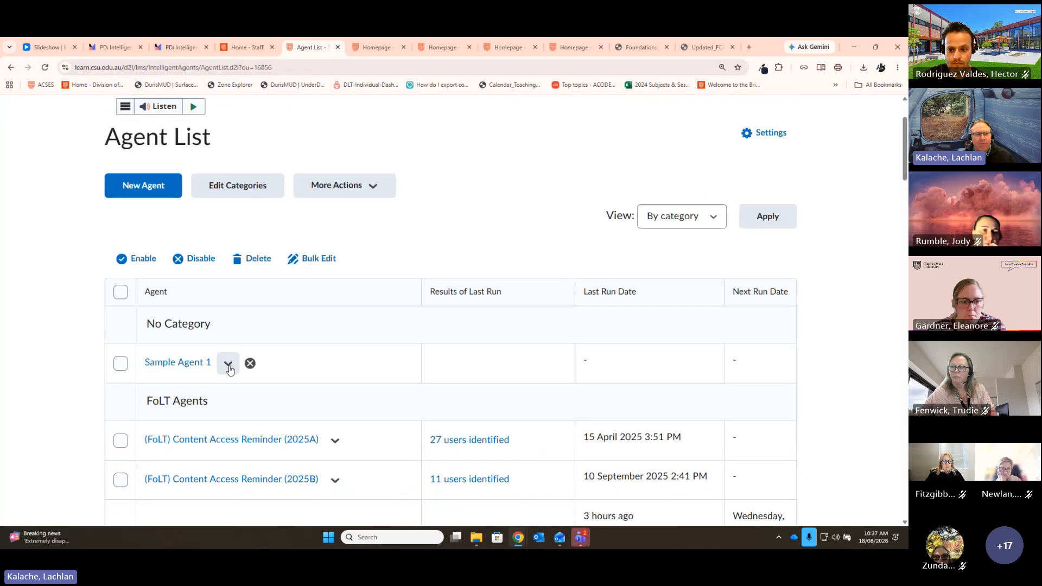
left_click(229, 368)
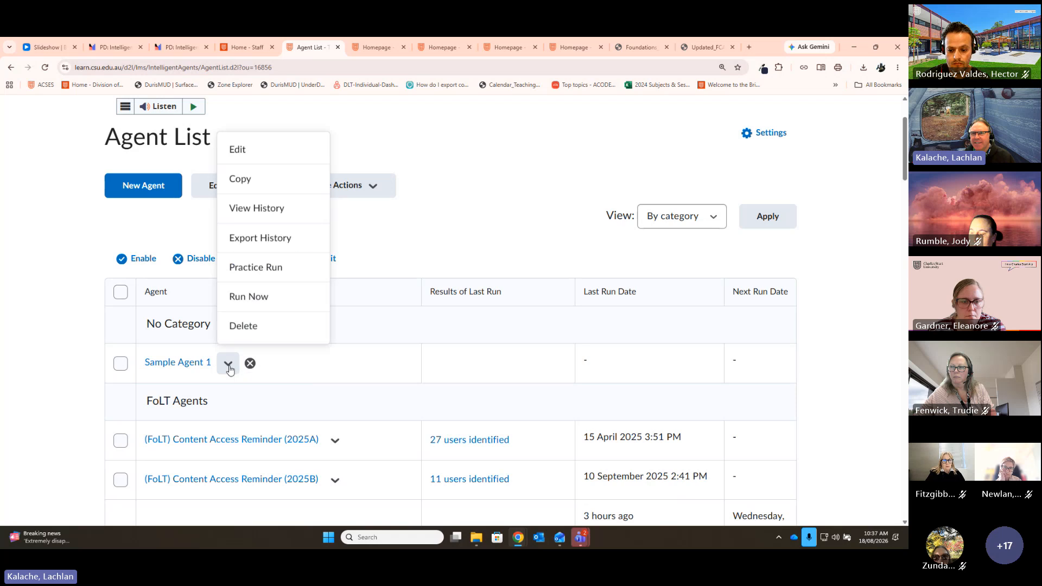
left_click(250, 273)
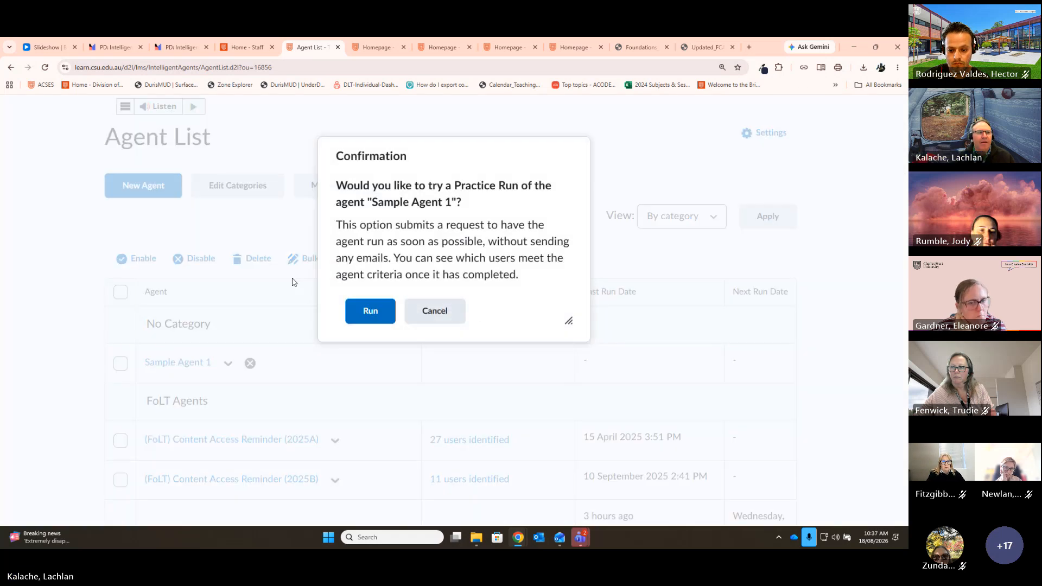
left_click(379, 311)
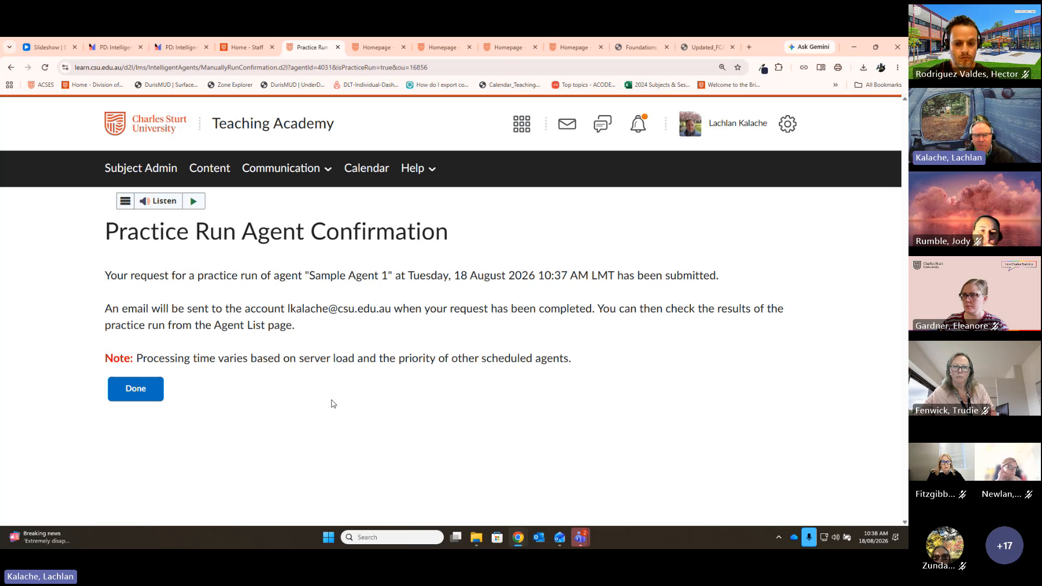
left_click(145, 402)
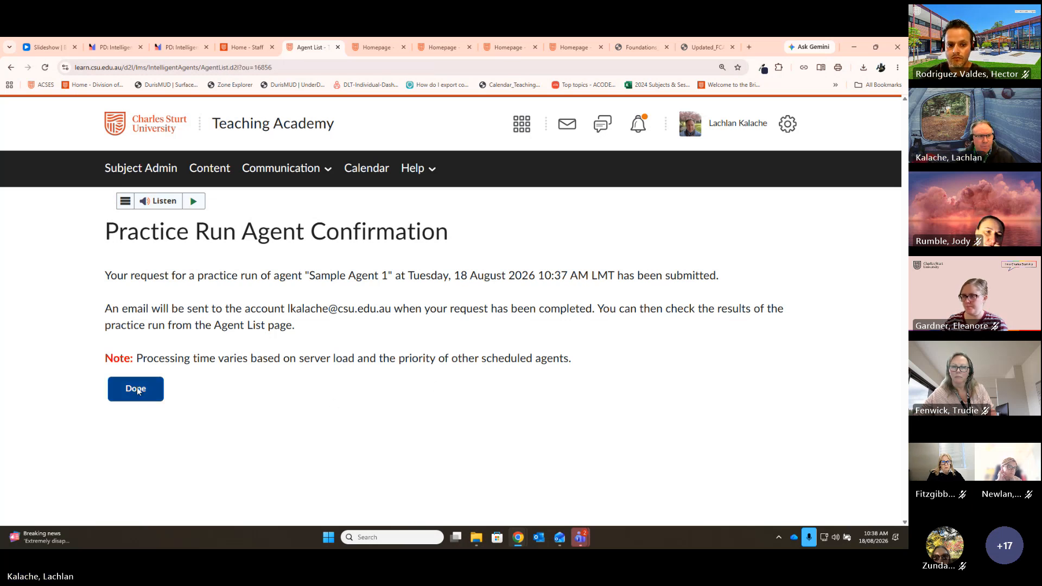
scroll(658, 347, "down", 2)
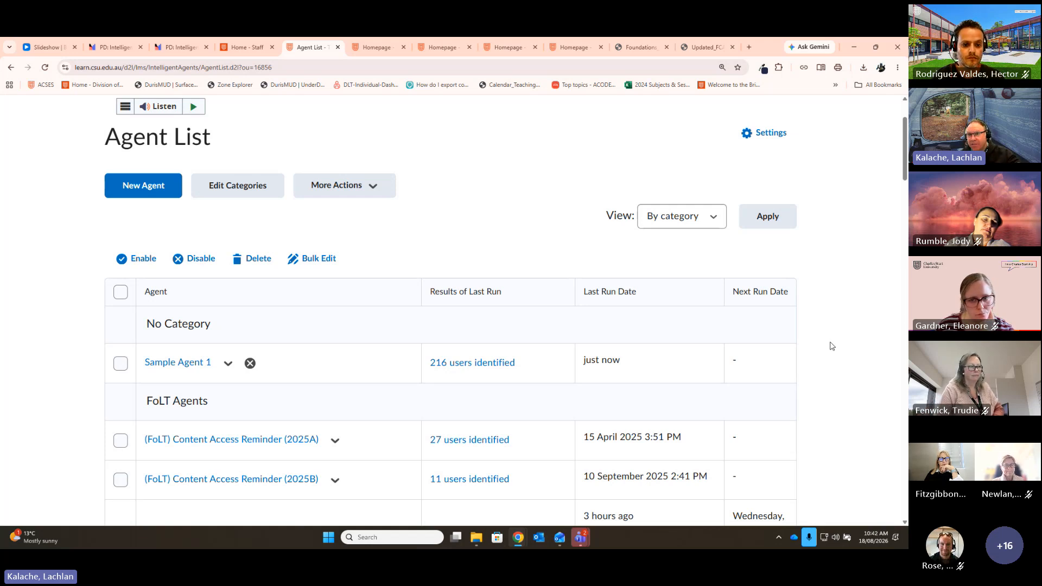
Step: Scroll to the FoLT agents and open the menu for '(FoLT) Wk 14 - Inquiry Project Task due'
scroll(796, 373, "down", 2)
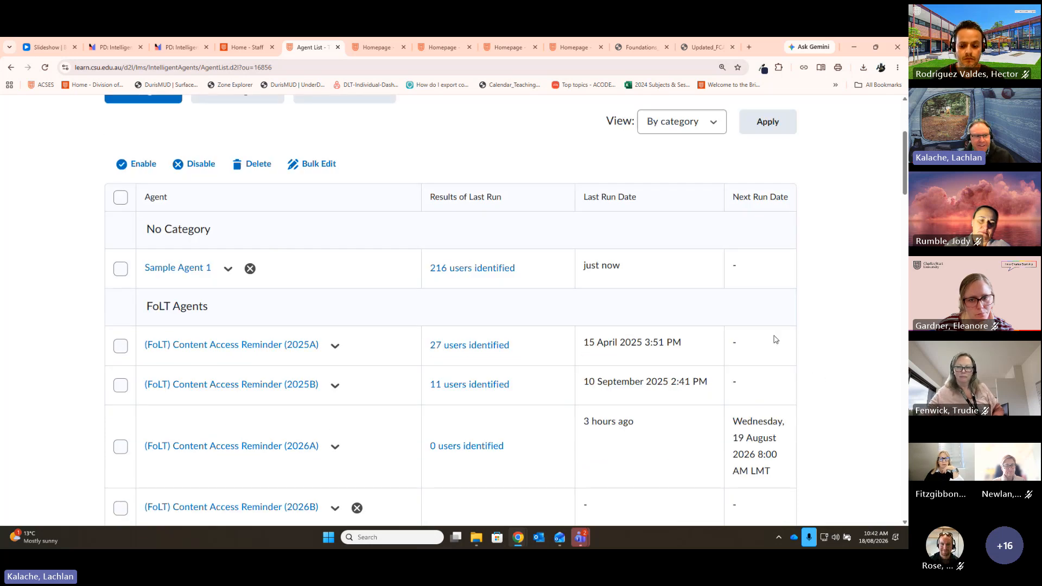
scroll(809, 333, "down", 2)
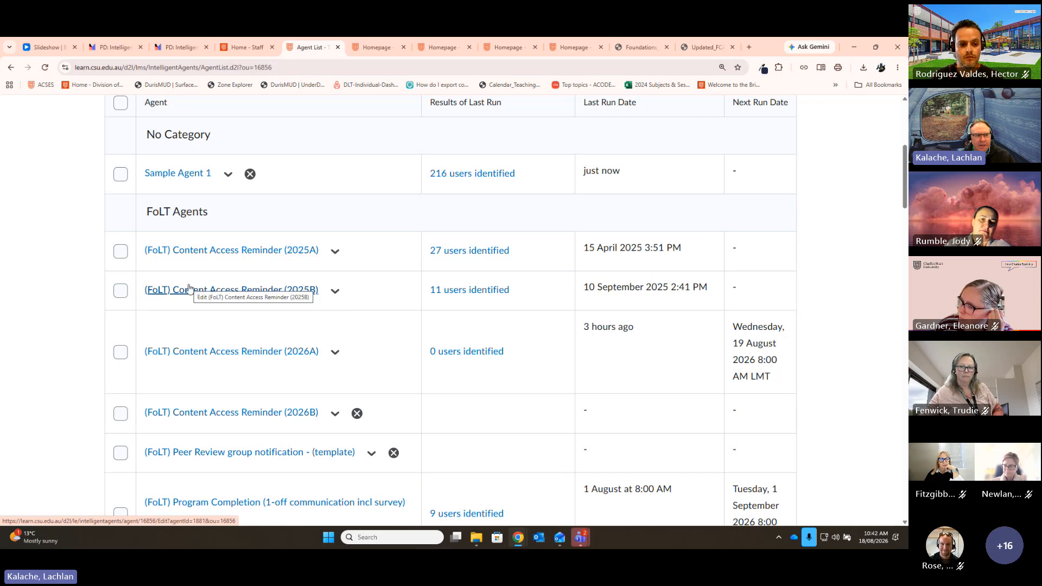
scroll(277, 348, "down", 1)
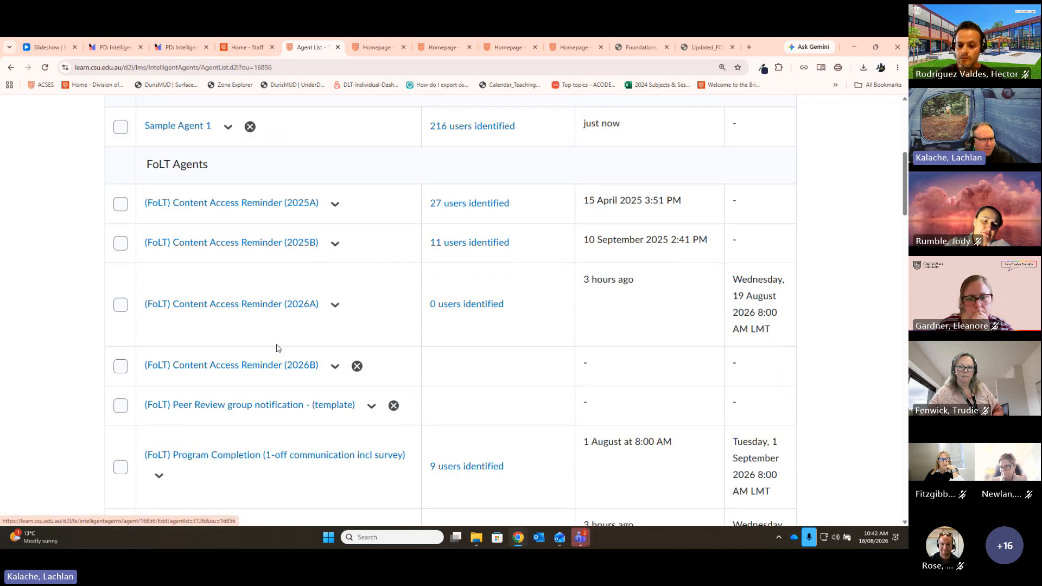
scroll(276, 348, "down", 5)
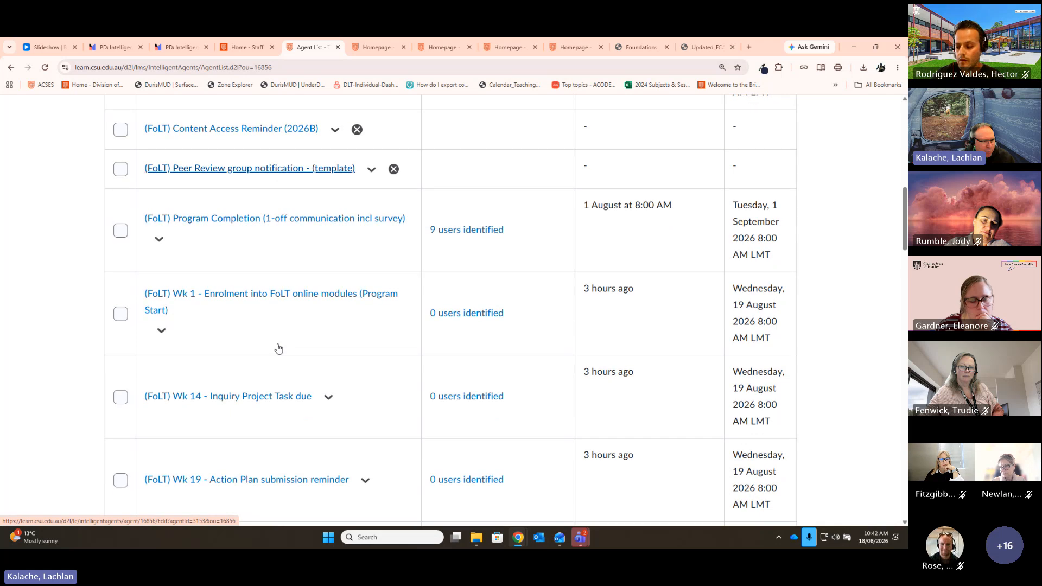
scroll(278, 348, "down", 6)
scroll(307, 344, "up", 2)
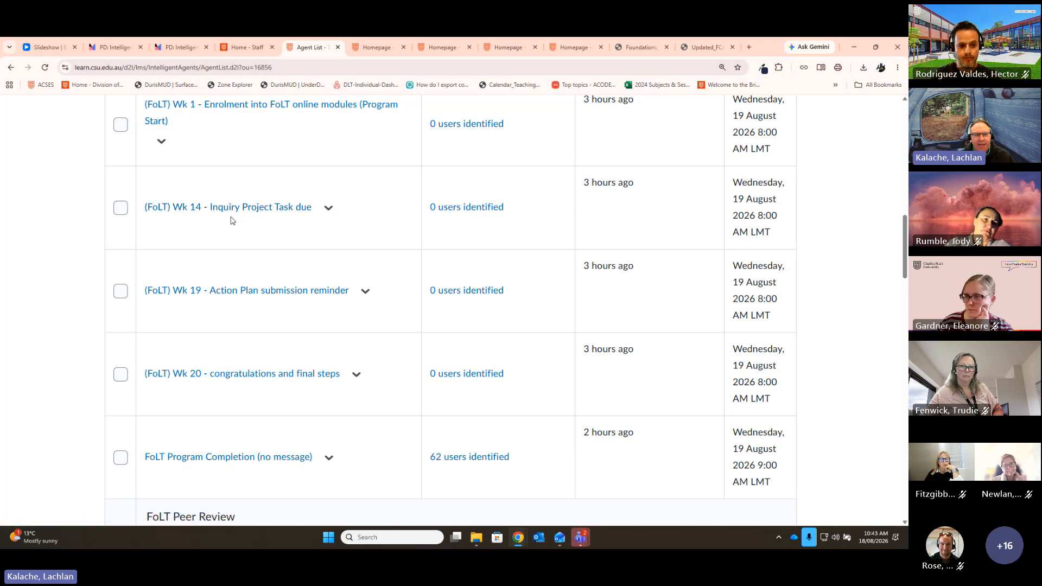
scroll(350, 342, "down", 3)
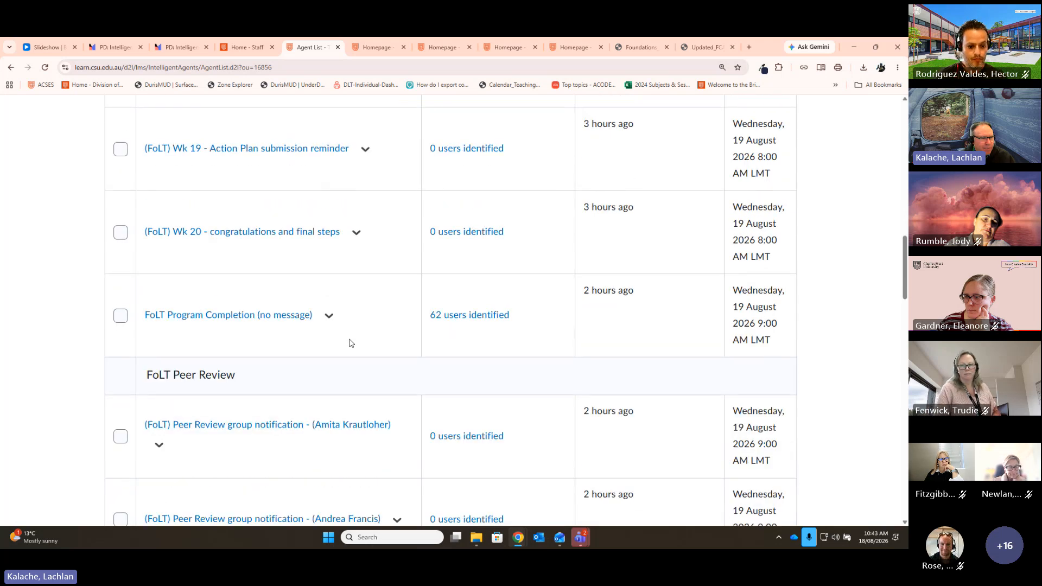
scroll(350, 343, "up", 1)
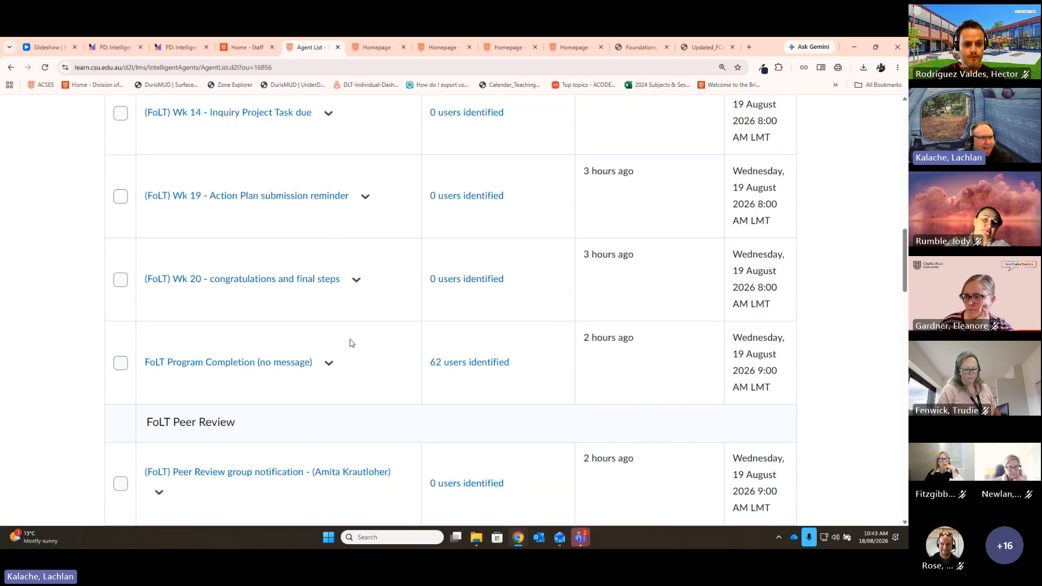
scroll(412, 364, "up", 2)
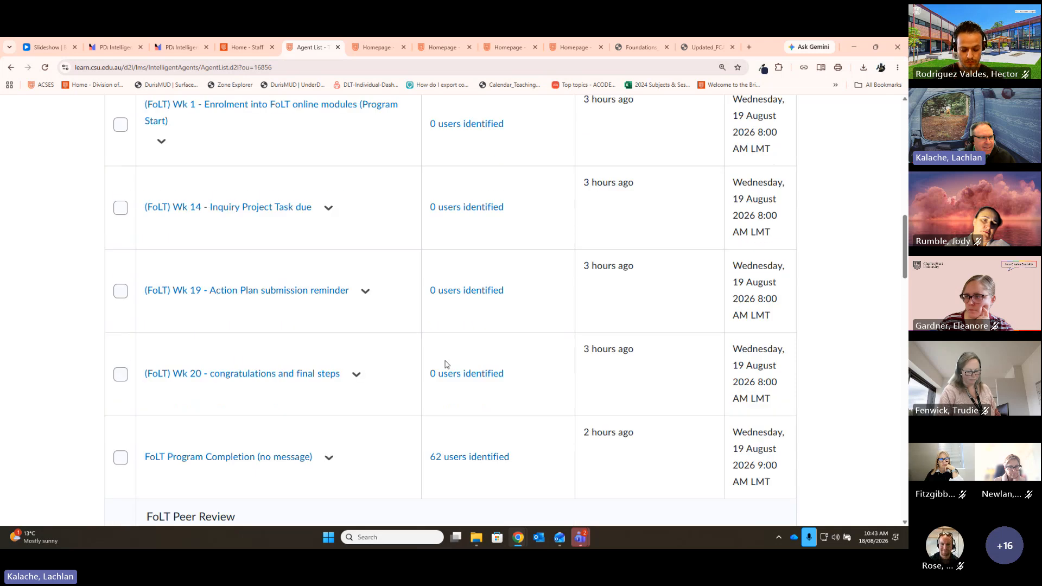
scroll(428, 357, "up", 1)
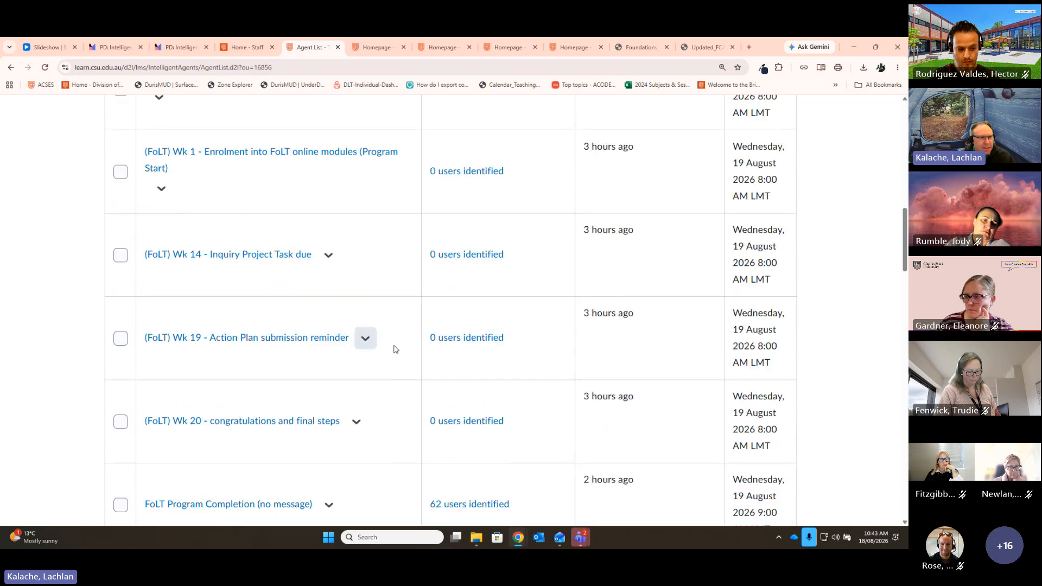
left_click(328, 255)
Step: Edit the Wk 14 Inquiry Project Task due agent and expand its Send an Email action settings
left_click(360, 296)
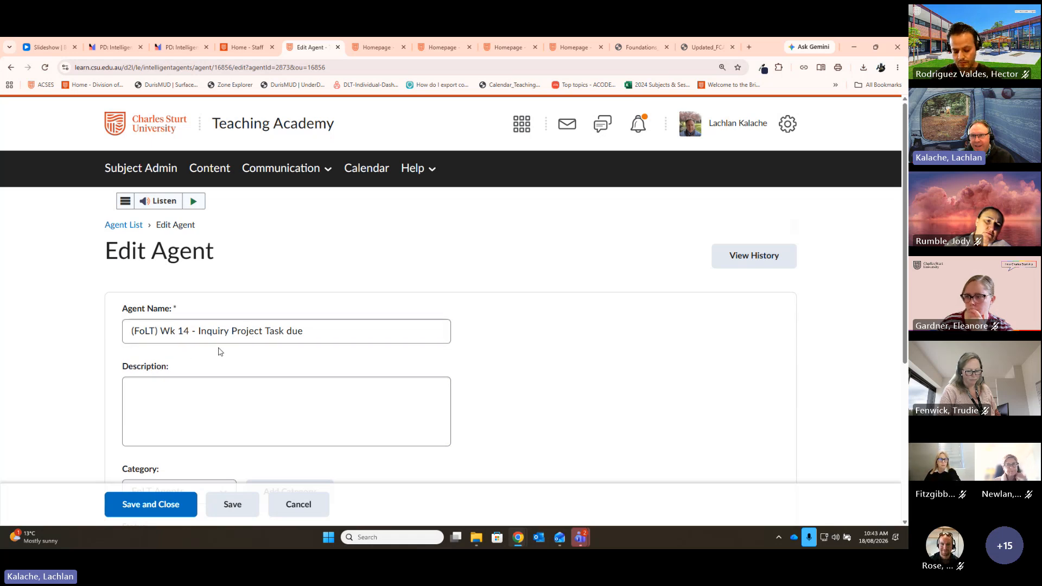
left_click(386, 379)
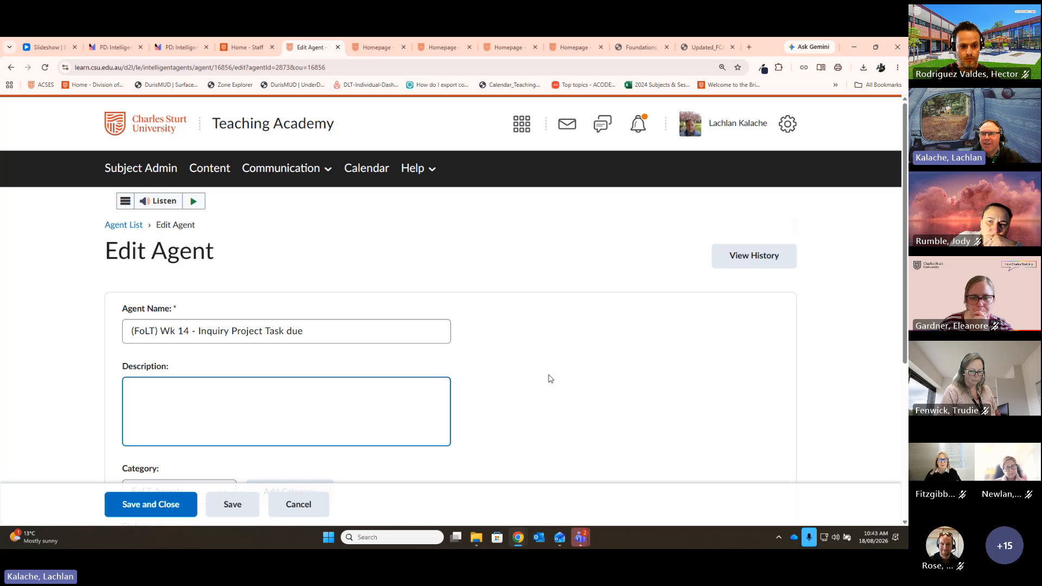
scroll(586, 376, "down", 5)
left_click(191, 442)
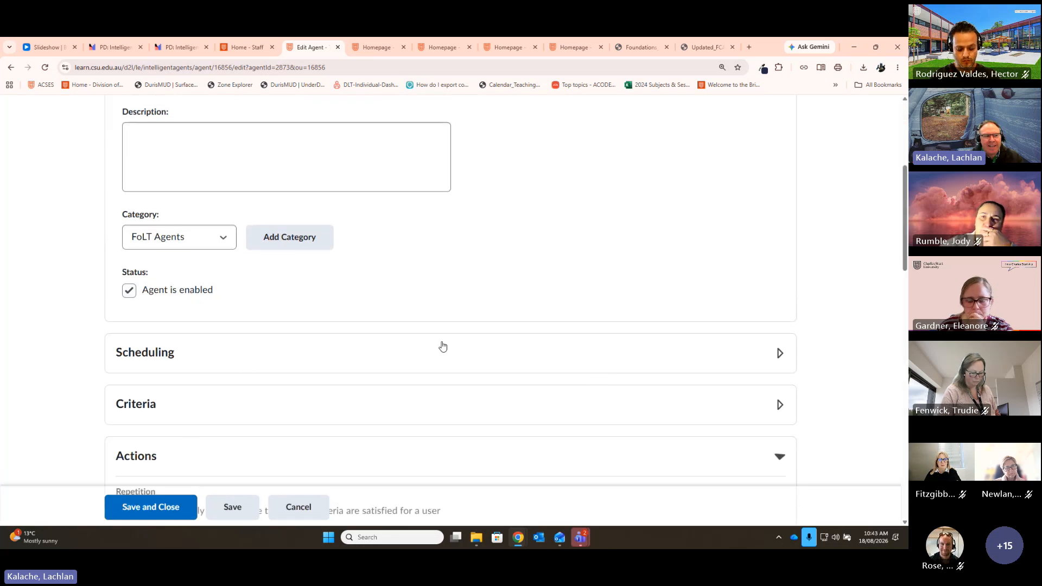
scroll(450, 337, "down", 8)
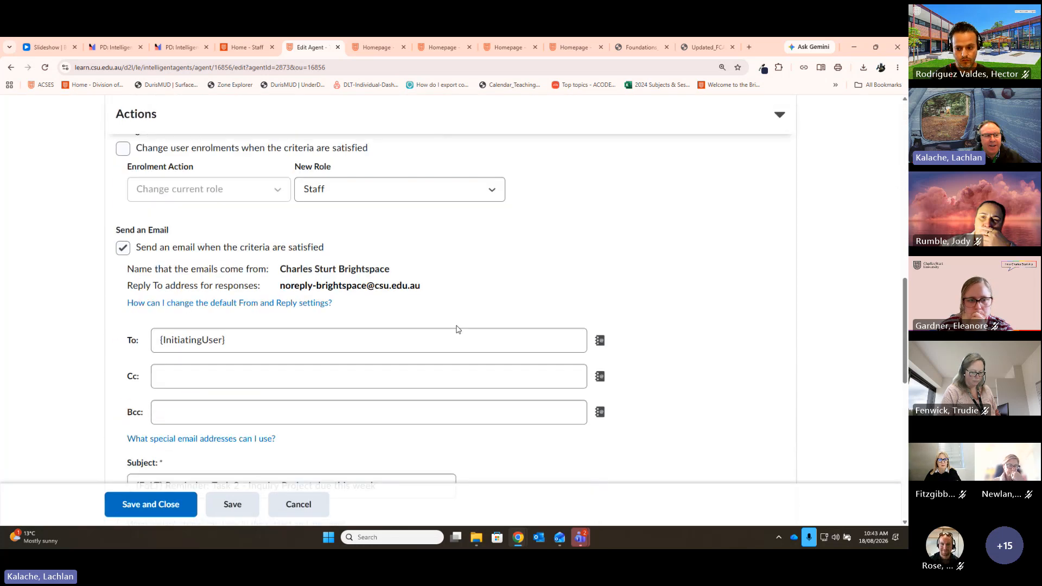
scroll(457, 329, "down", 5)
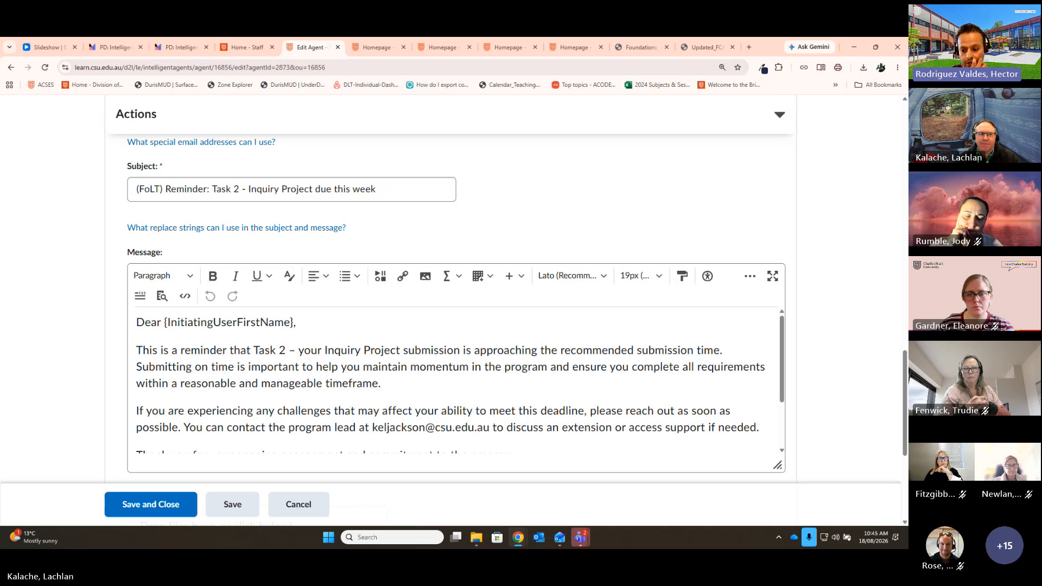
Step: Cancel the Edit Agent page to return to the Agent List without saving
left_click(293, 502)
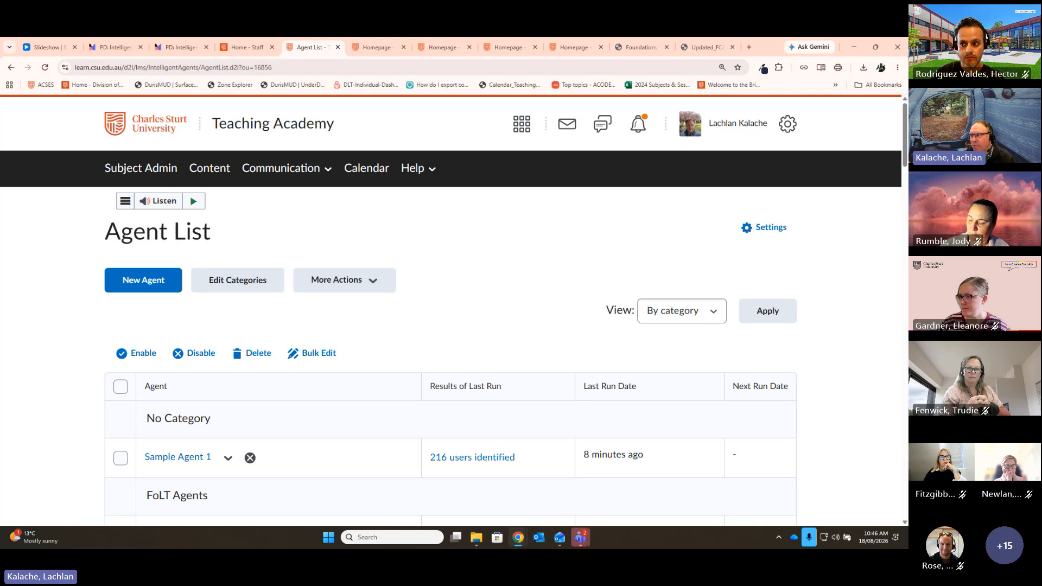
Step: Maximize the Padlet board and scroll to its Brightspace Awards posts on awards and badges
left_click_drag(458, 524, 446, 37)
scroll(423, 276, "down", 4)
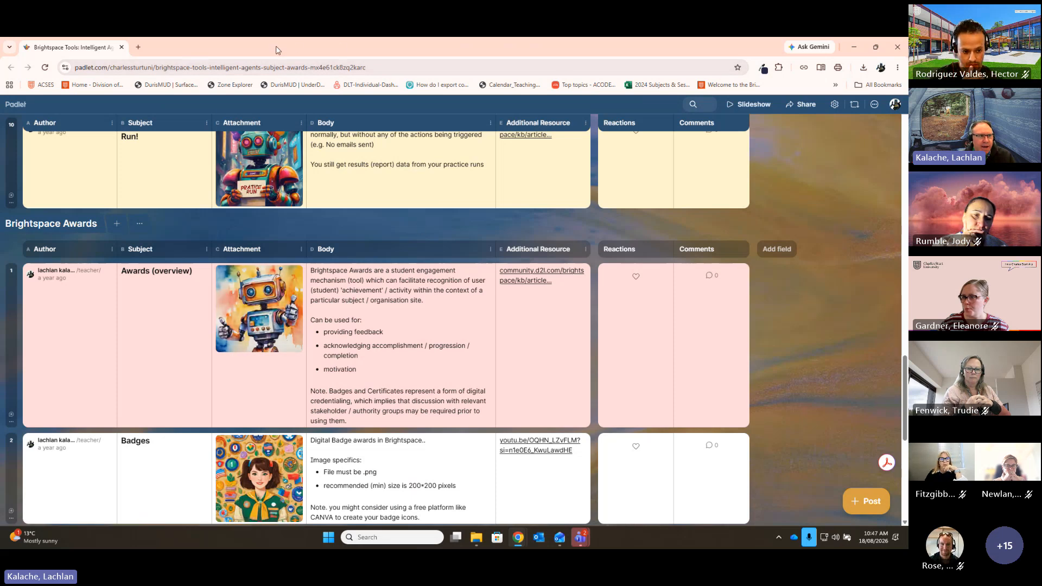
Step: Move Padlet aside and open Awards from the Teaching Academy's Subject Admin Assessment section
left_click_drag(278, 50, 907, 217)
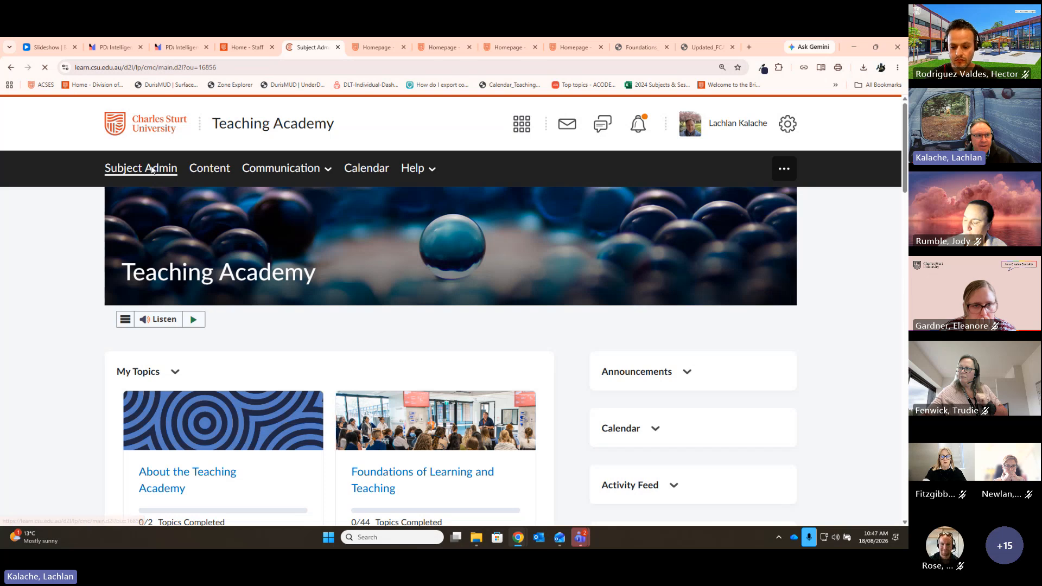
scroll(719, 400, "down", 2)
scroll(754, 404, "down", 3)
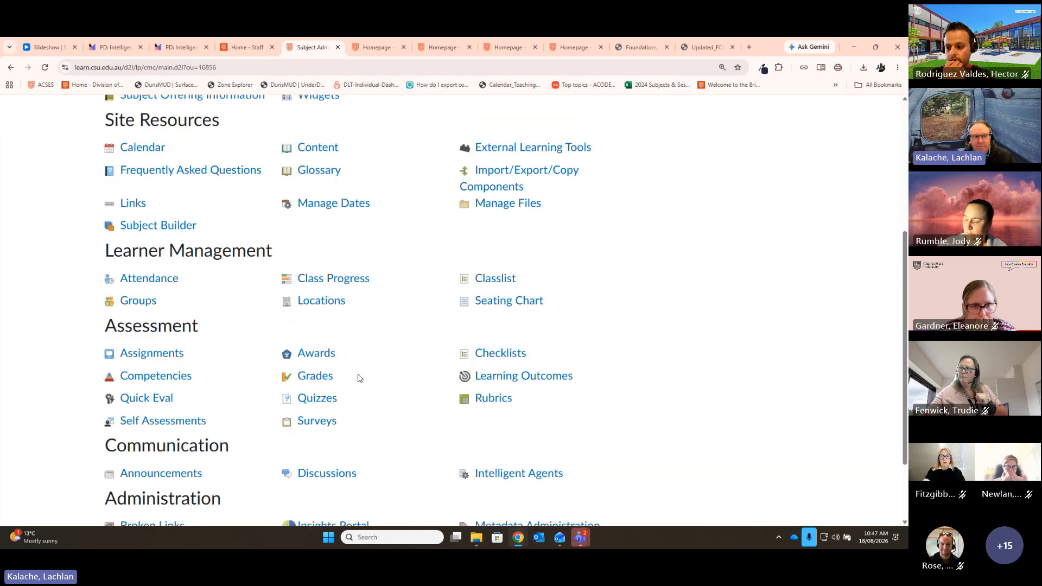
left_click(316, 353)
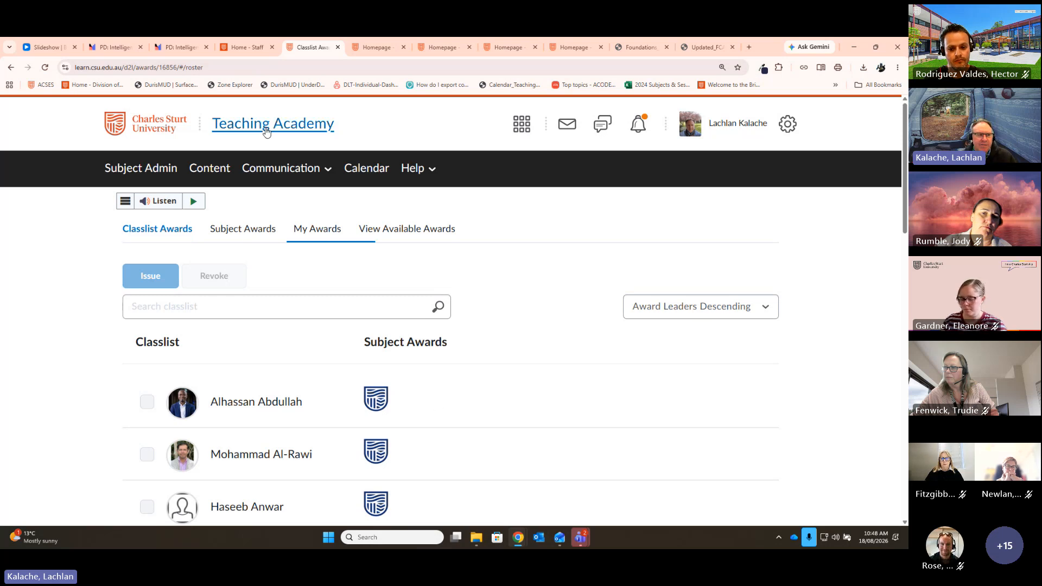
Step: Scroll through the Teaching Academy classlist showing each student's FoLT completion-of-program award
scroll(526, 395, "down", 1)
scroll(526, 395, "down", 1)
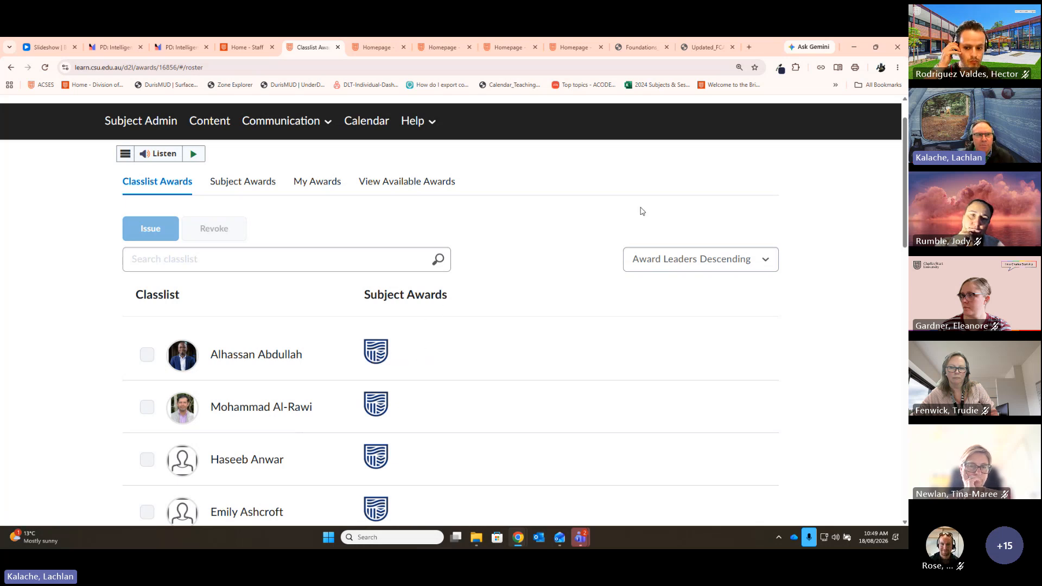
Step: Switch to the Anatomy and Physiology 1 home page and open its Subject Admin tools
left_click(442, 47)
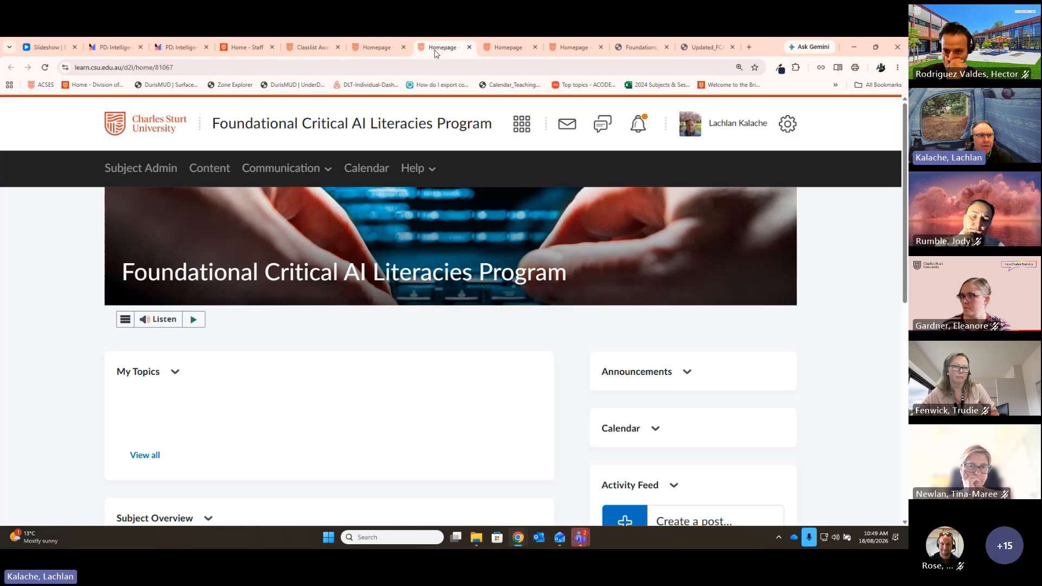
left_click(353, 52)
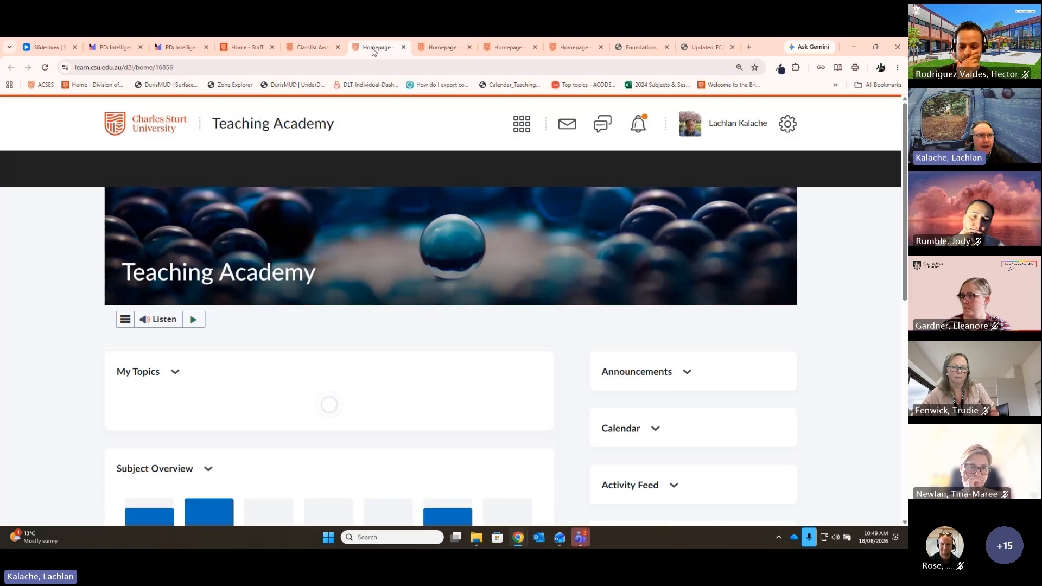
left_click(523, 51)
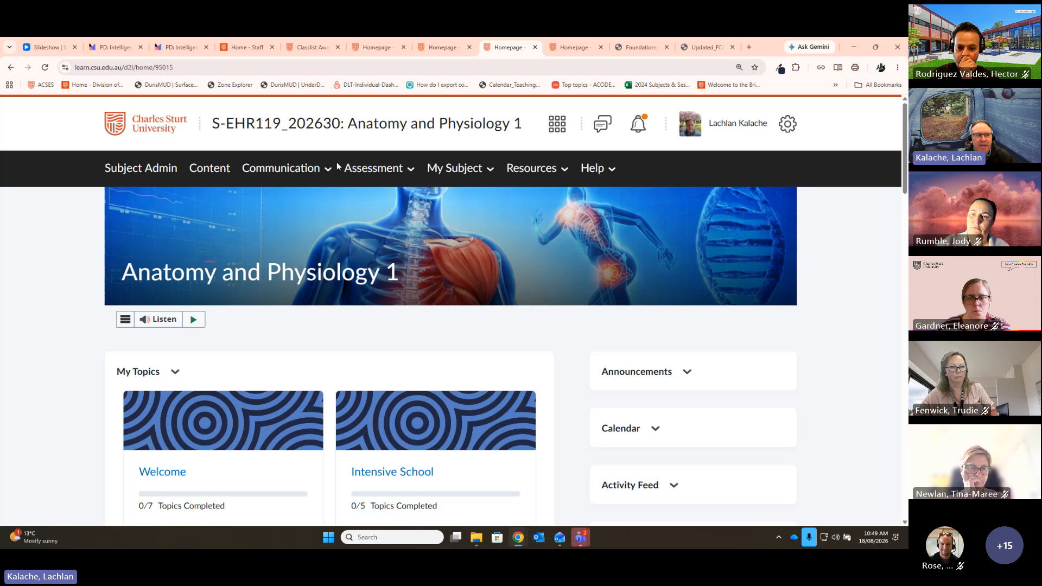
left_click(141, 170)
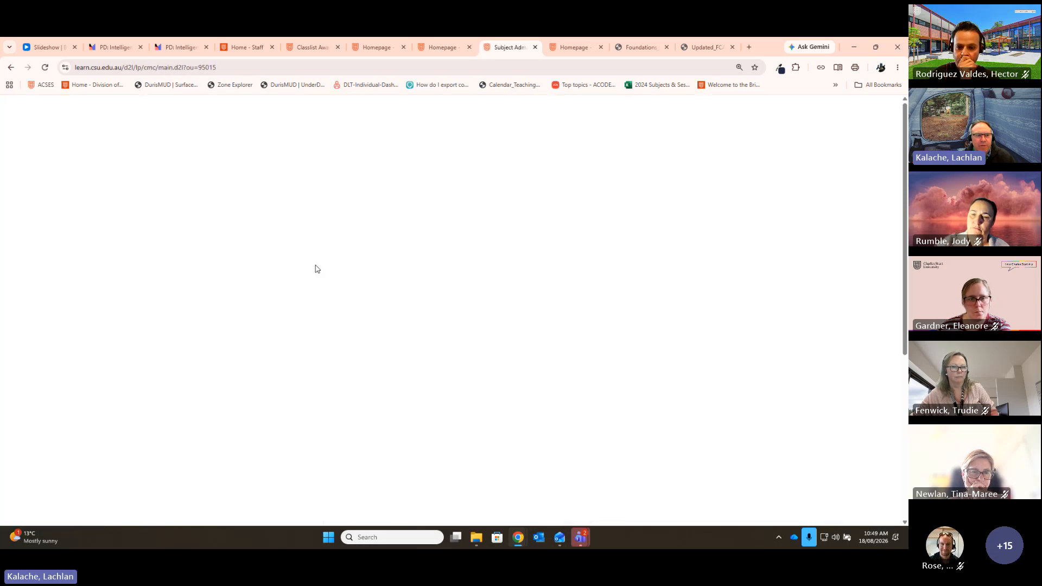
scroll(418, 313, "down", 4)
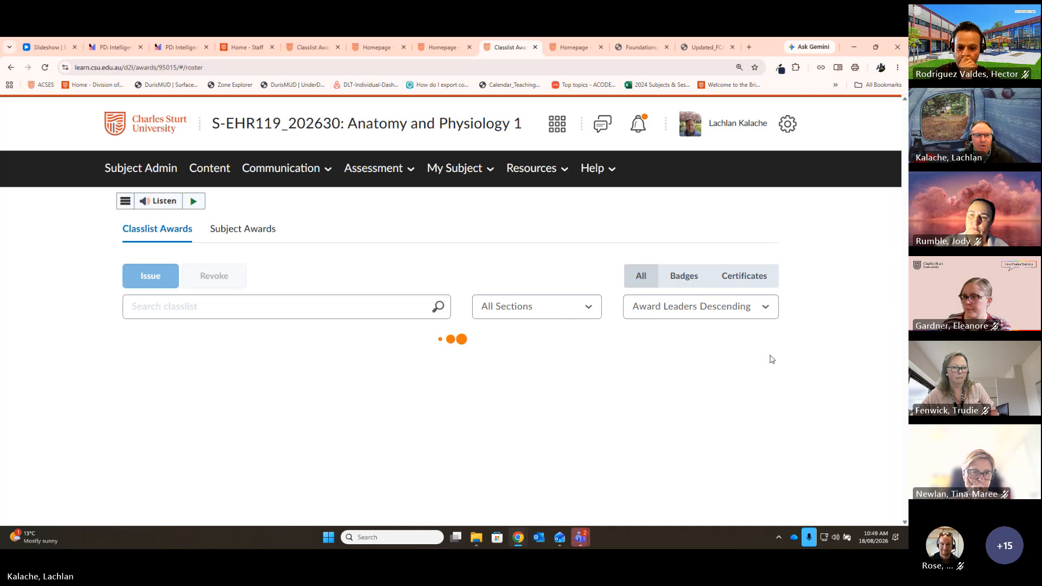
scroll(802, 370, "down", 3)
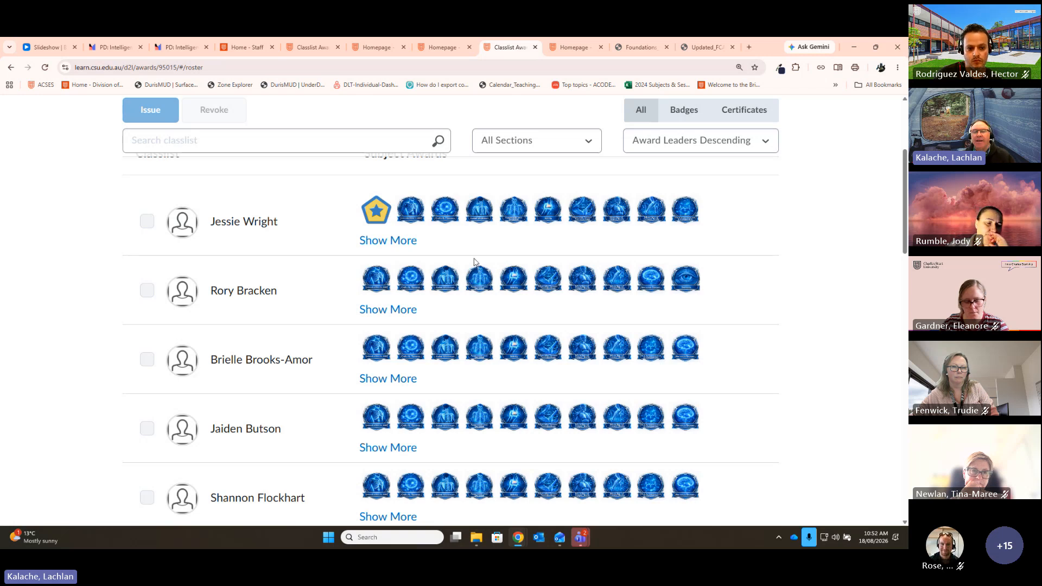
Step: Show the sample certificate PDF, highlighting the recipient's name and award date Friday, 25 July 2025
left_click(640, 47)
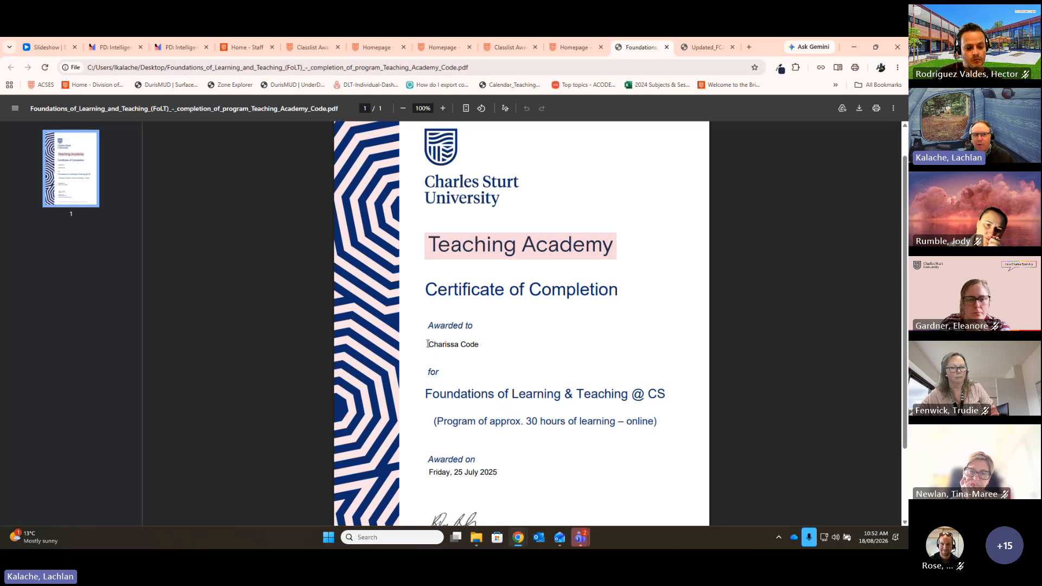
left_click_drag(427, 344, 496, 343)
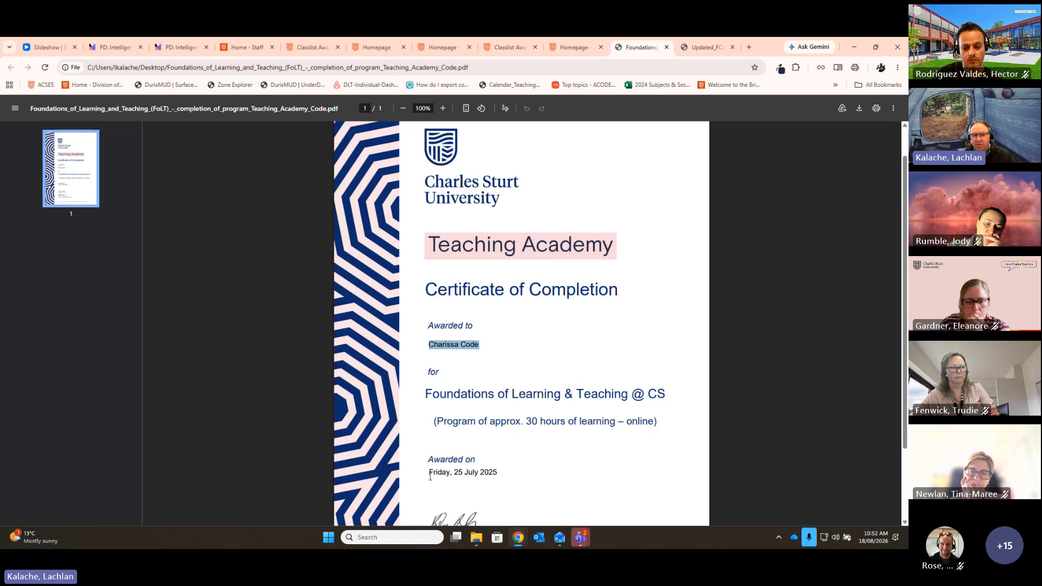
left_click_drag(430, 475, 498, 472)
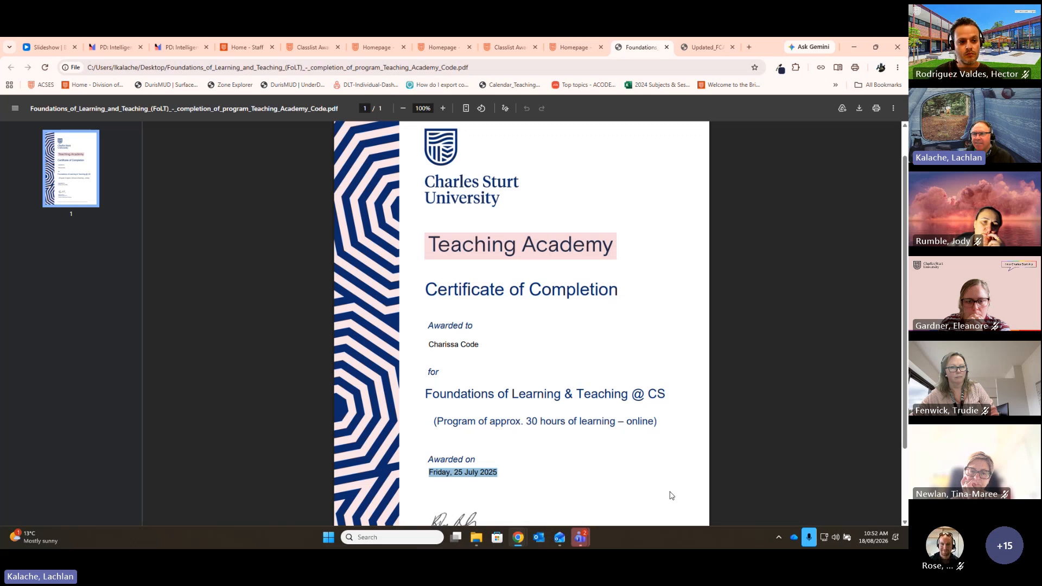
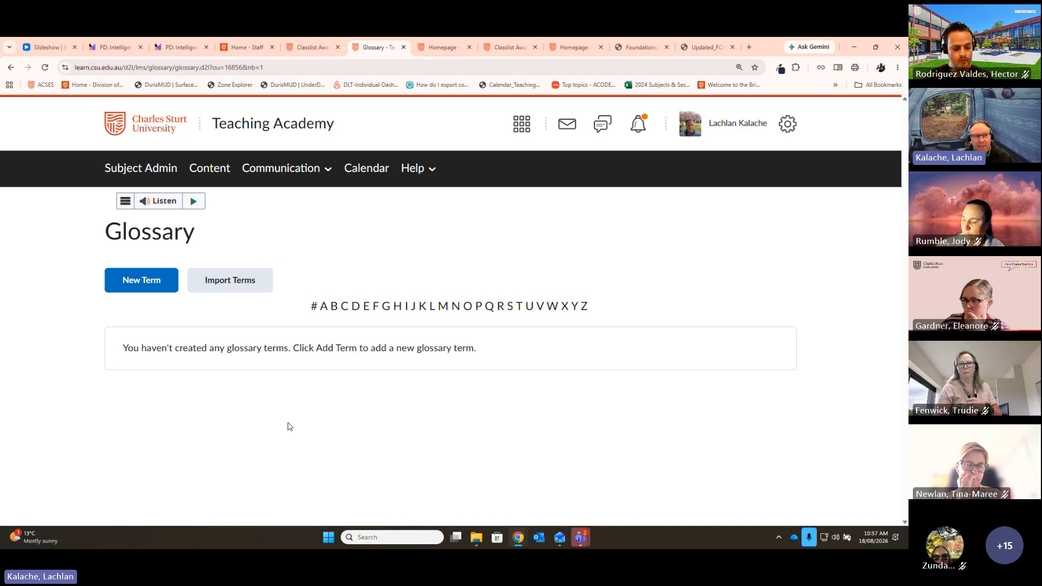
Step: Create the glossary term 'Essay' defined as 'An assignment type thing..' with Link to Content Topic left as --None--
left_click(123, 289)
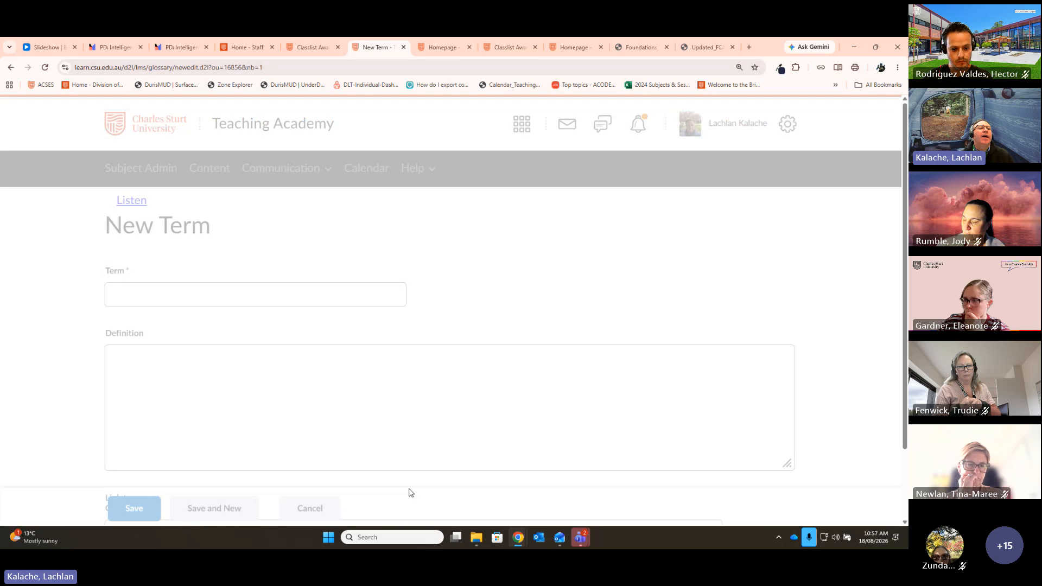
left_click(147, 304)
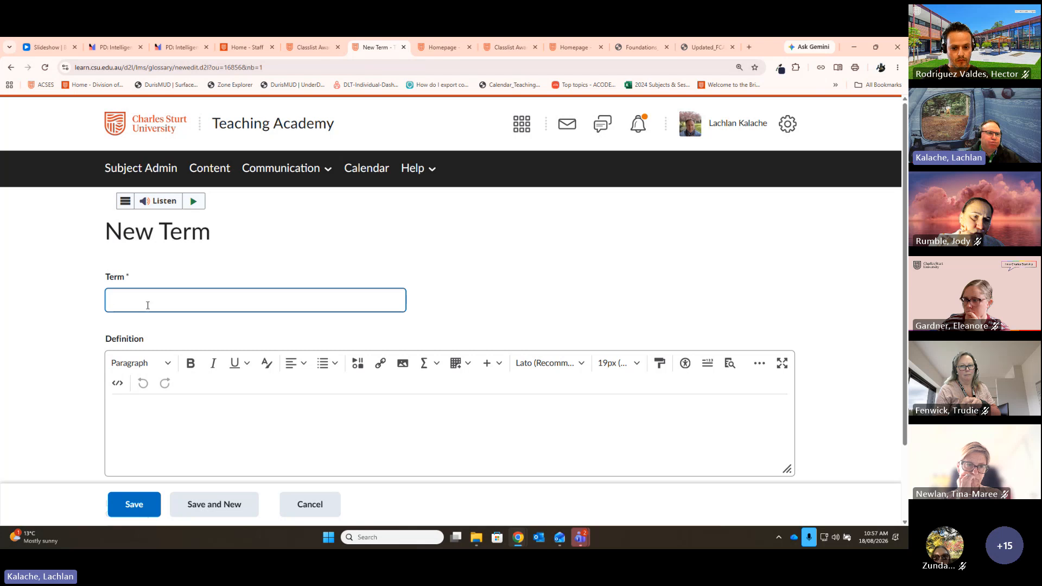
type("Es")
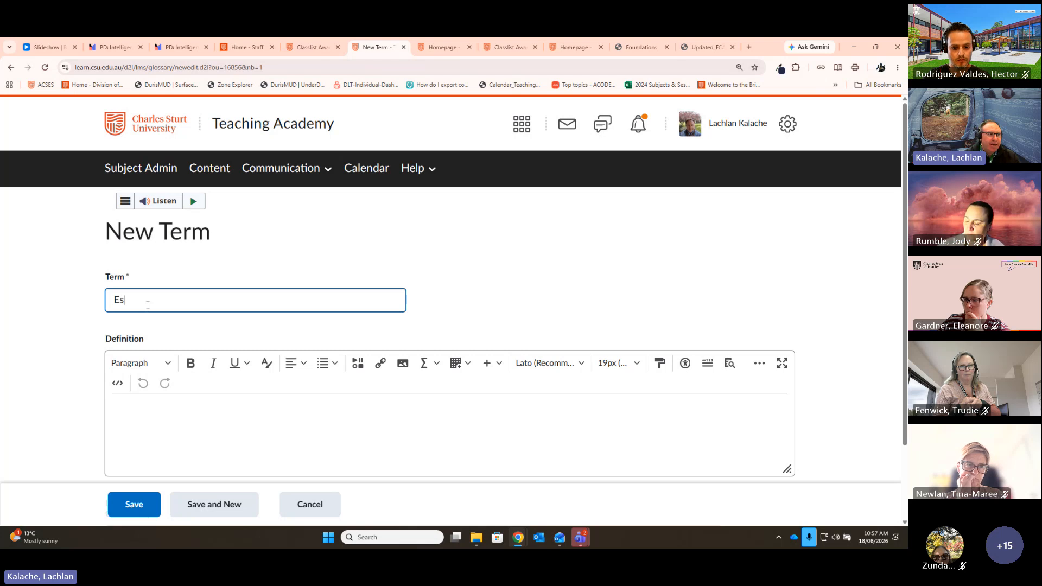
type("say")
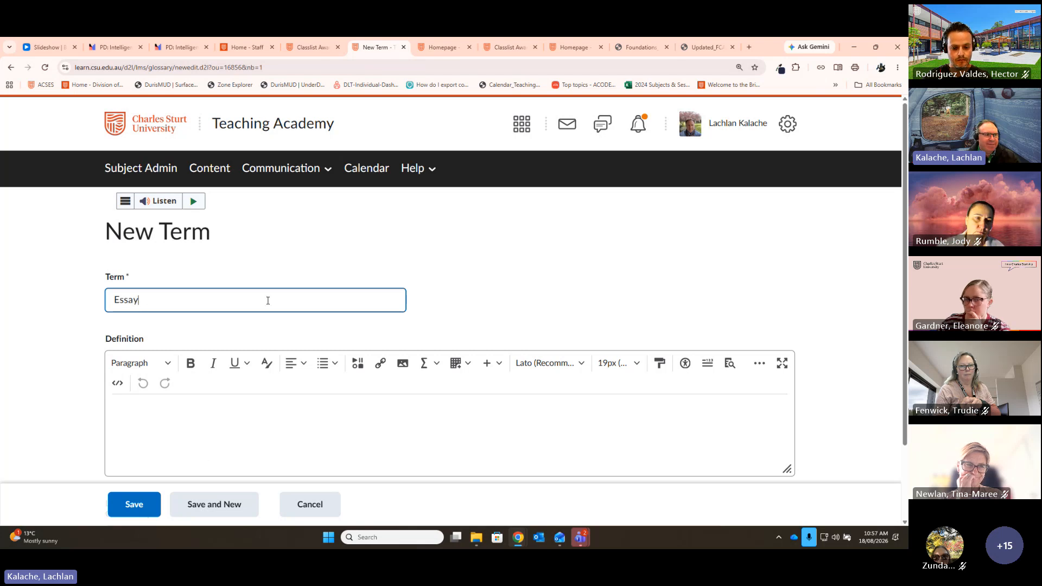
left_click(222, 456)
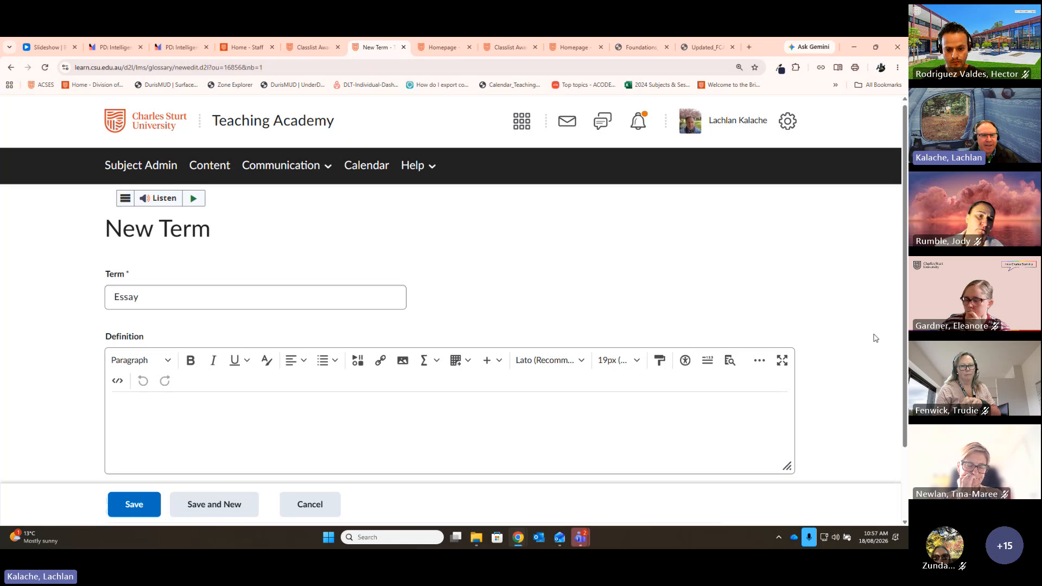
scroll(663, 380, "down", 2)
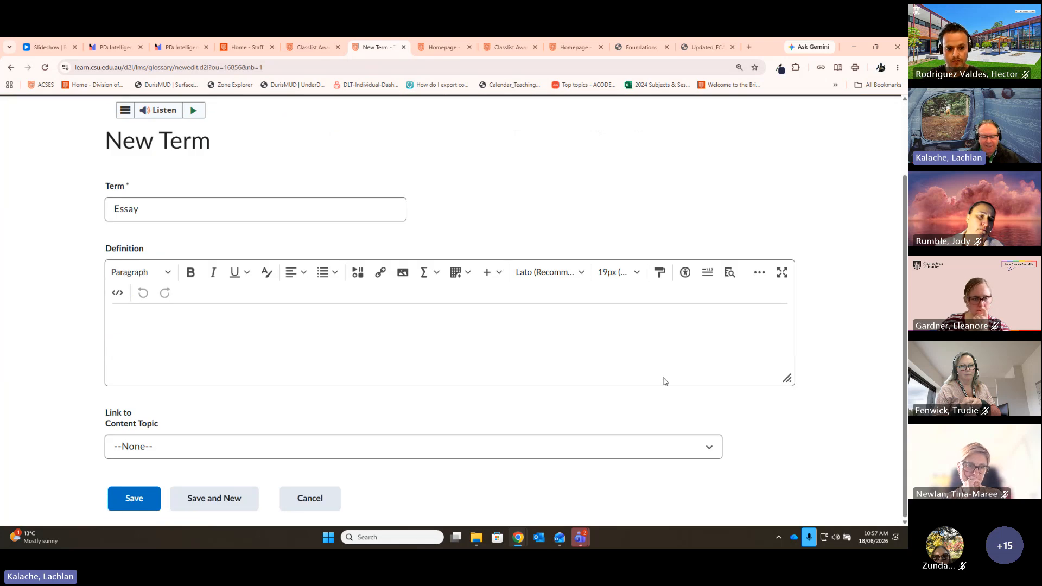
type("An assignmen")
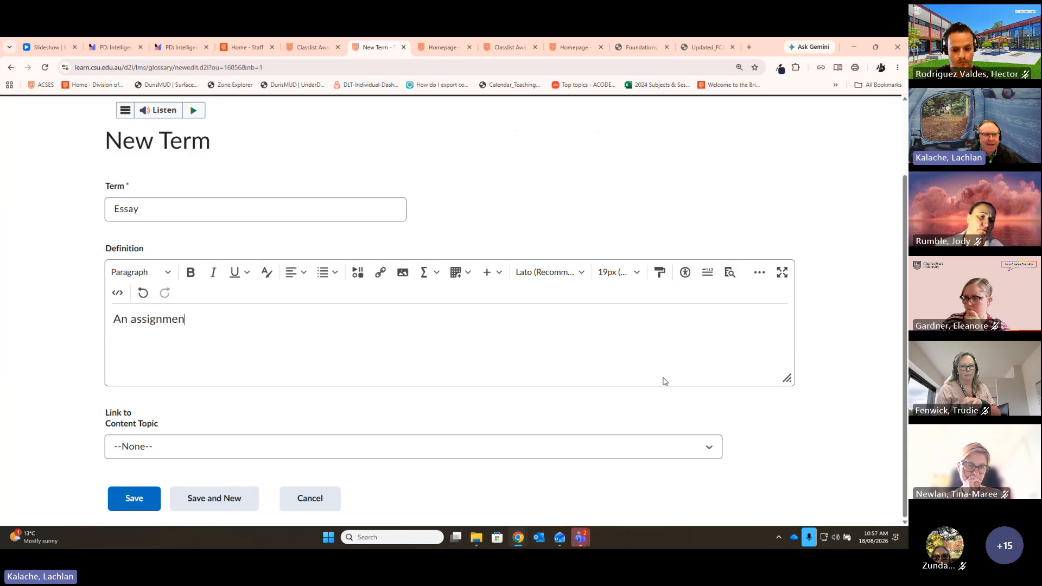
type("t type thing...")
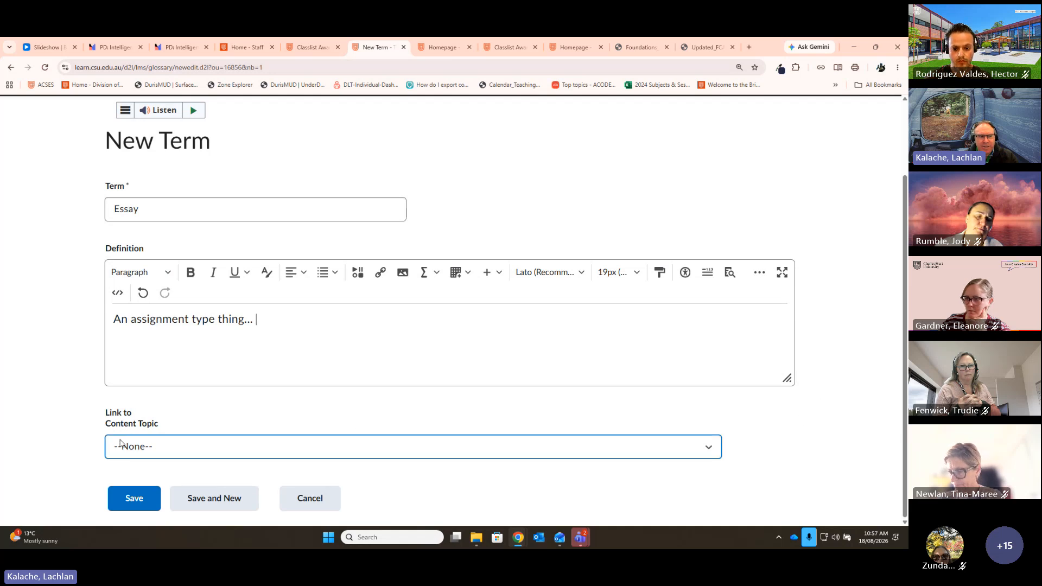
left_click(494, 445)
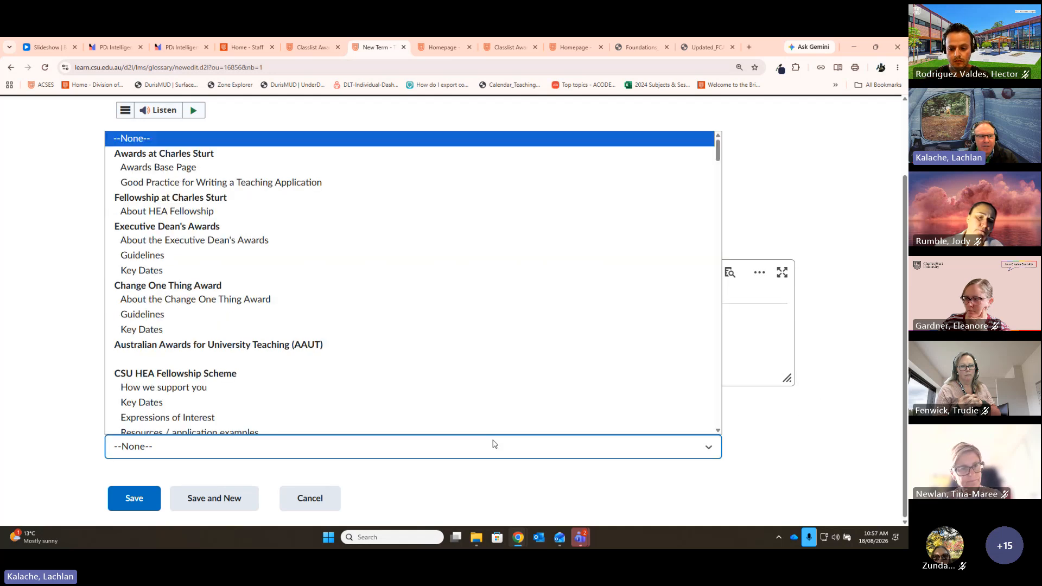
left_click(499, 446)
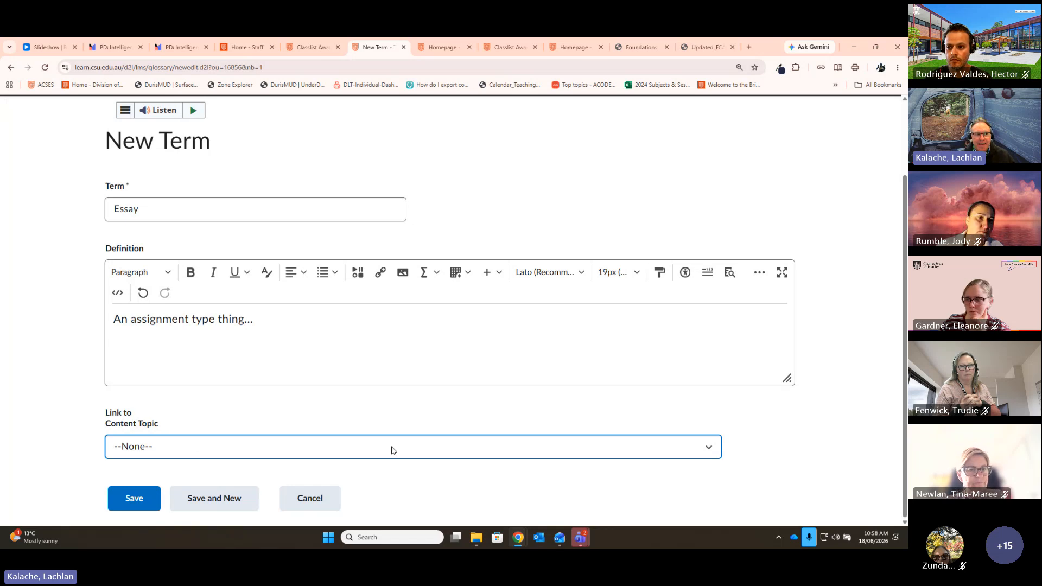
left_click(137, 505)
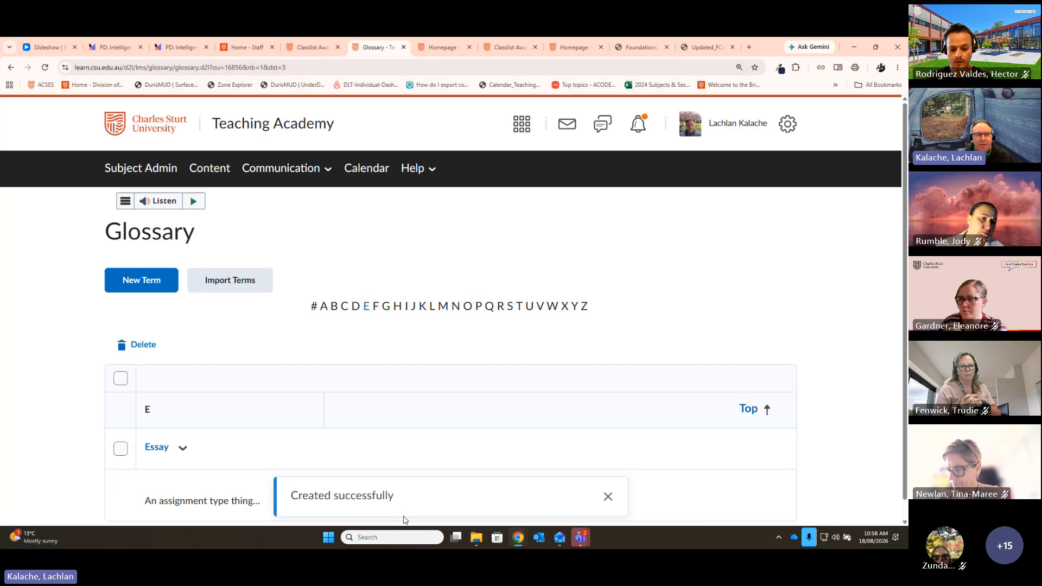
Step: Go to the course Content area and open the Foundations of Learning and Teaching unit
scroll(849, 451, "down", 1)
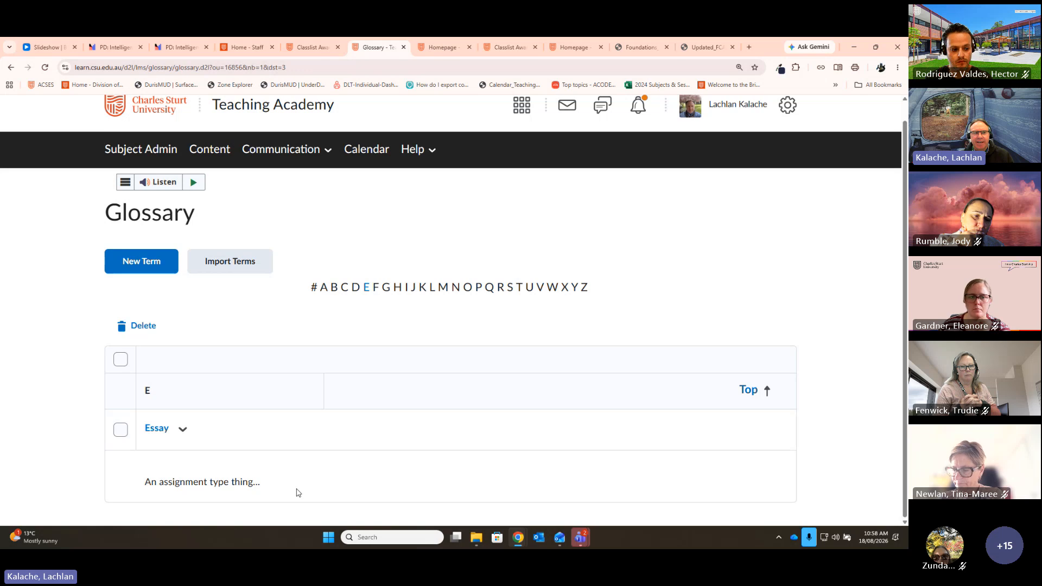
left_click(299, 66)
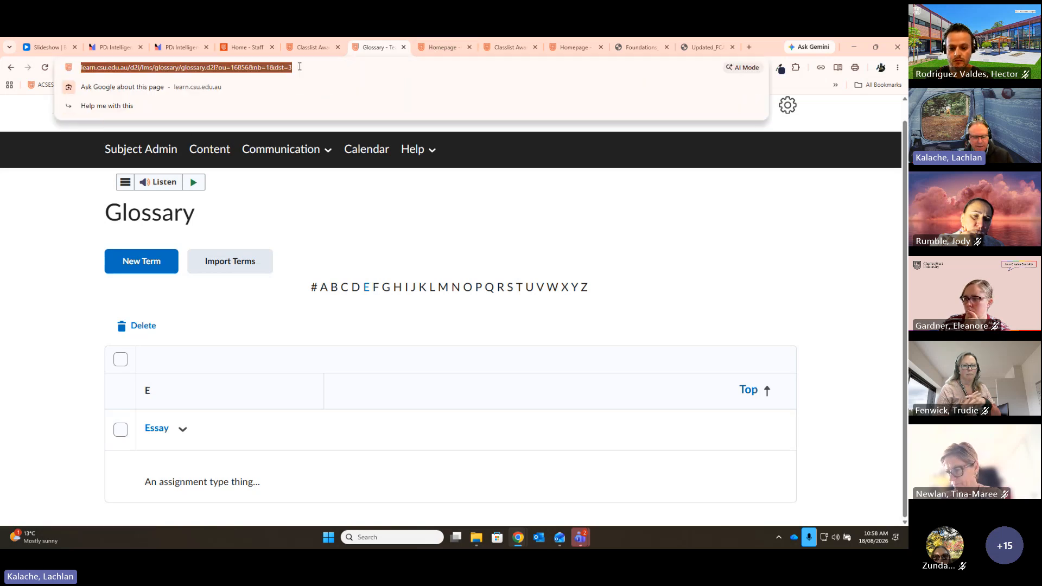
left_click(209, 150)
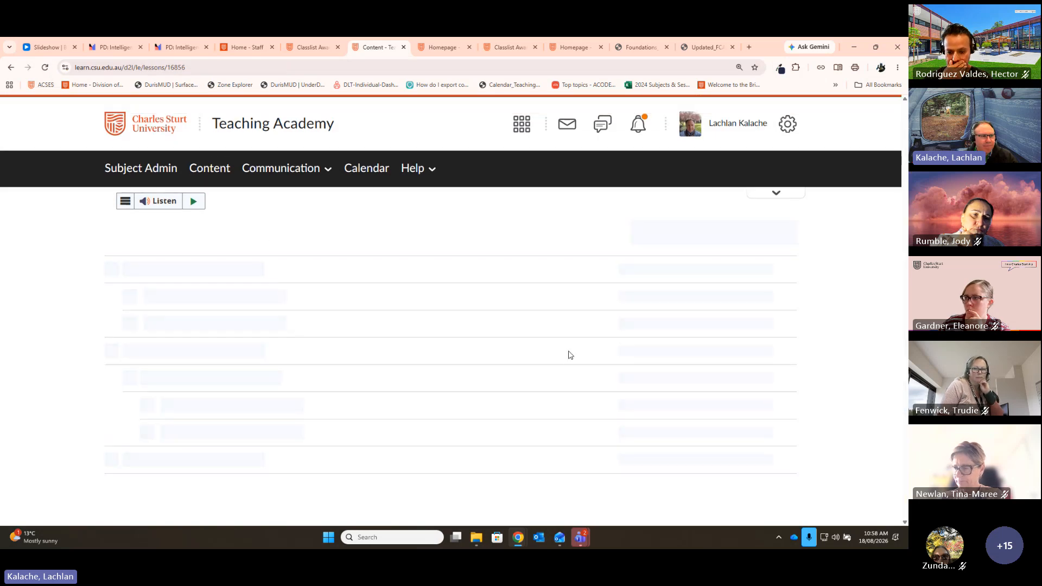
scroll(324, 341, "down", 2)
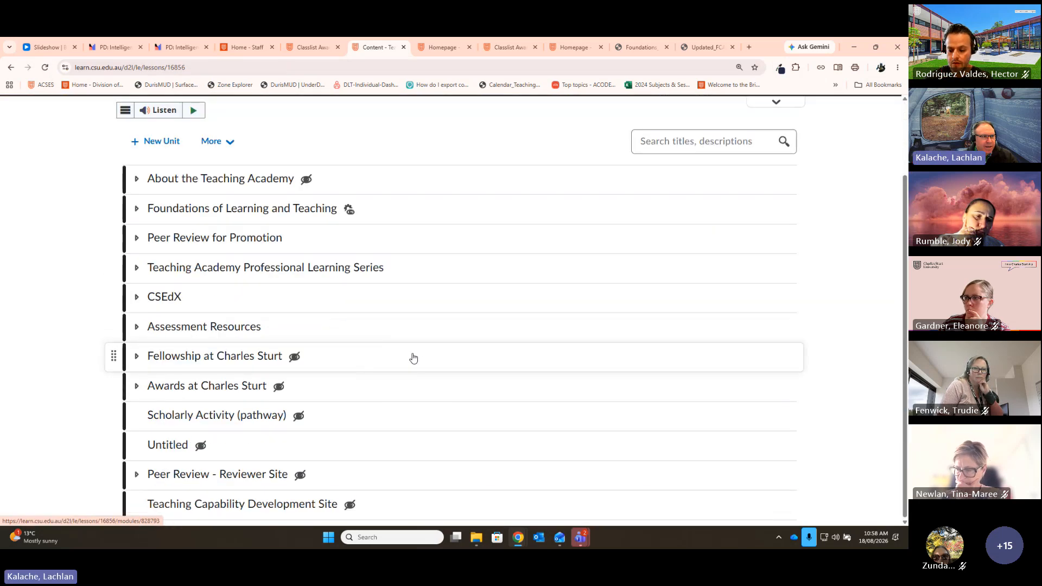
left_click(198, 216)
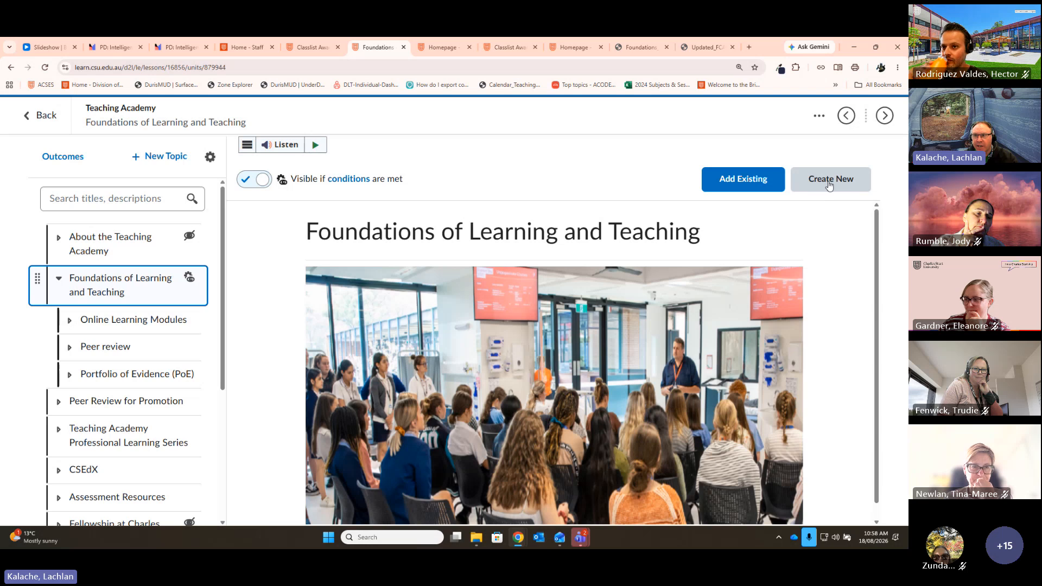
Step: Create a new content page in the unit containing the text 'Glossary link'
left_click(823, 185)
left_click(275, 256)
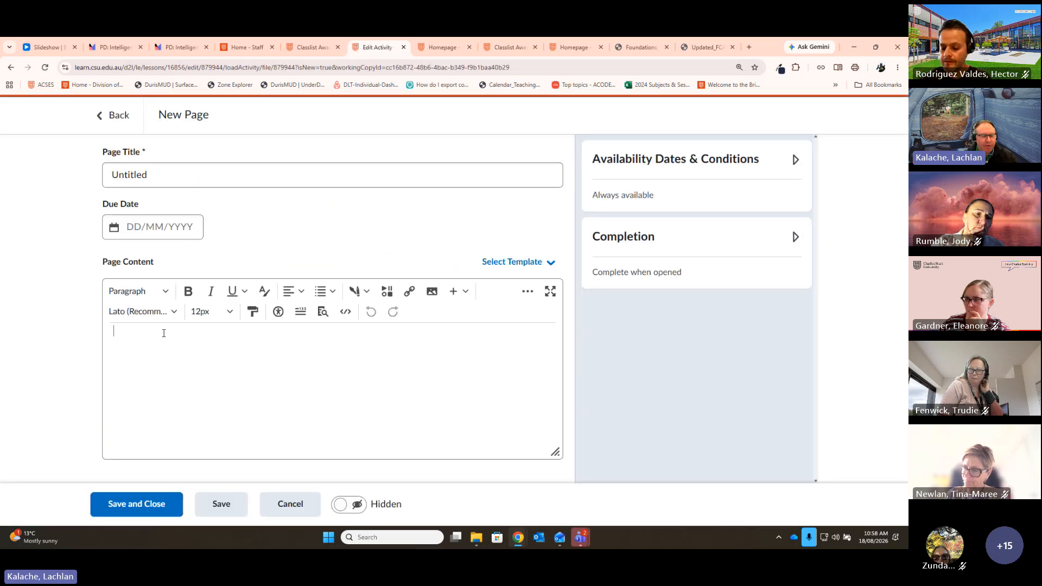
type("Glossary link")
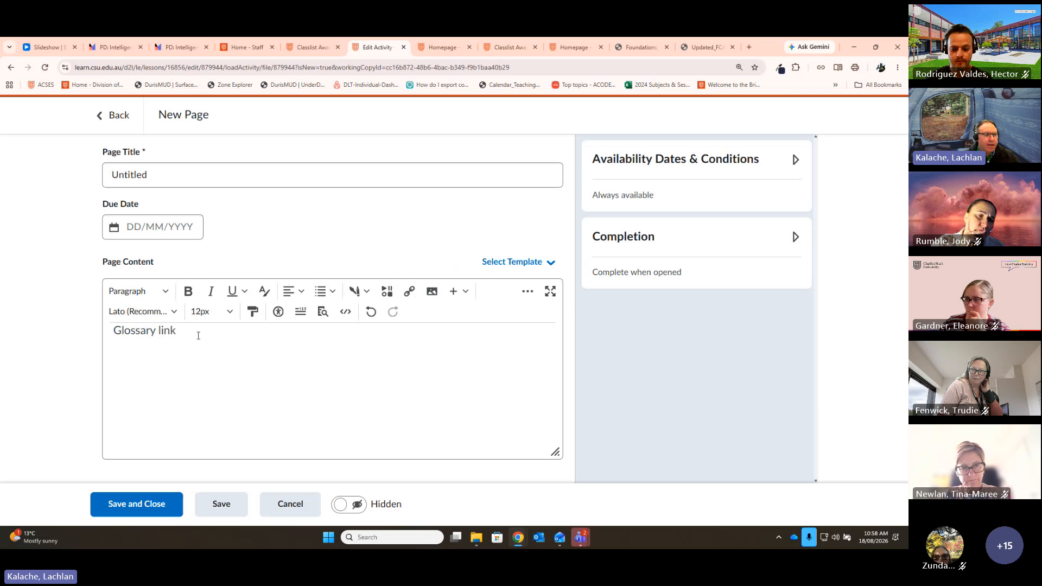
Step: Link the 'Glossary link' text to the pasted glossary URL, save the page, and follow the link
left_click_drag(198, 336, 26, 333)
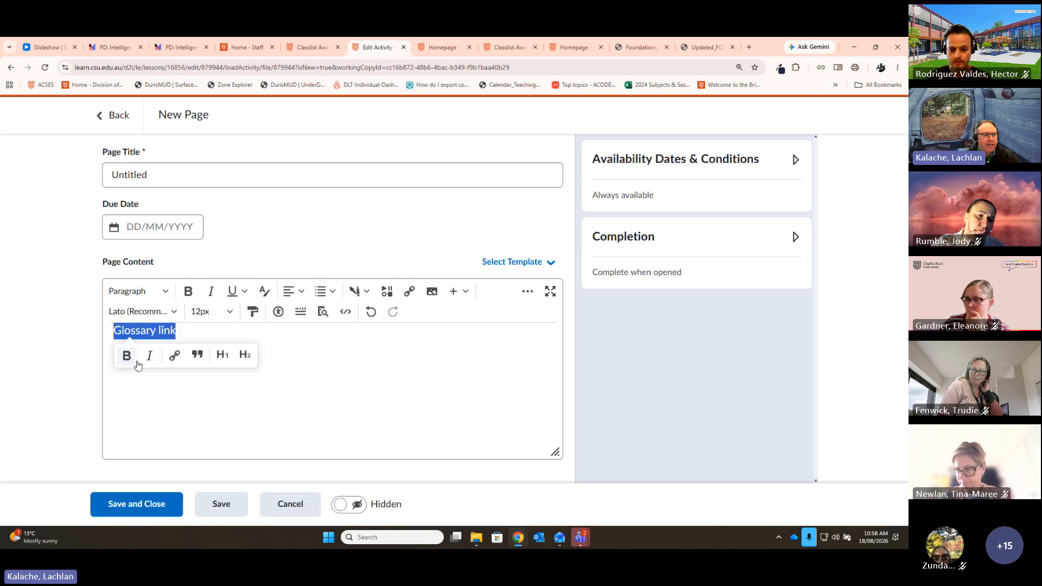
left_click(173, 355)
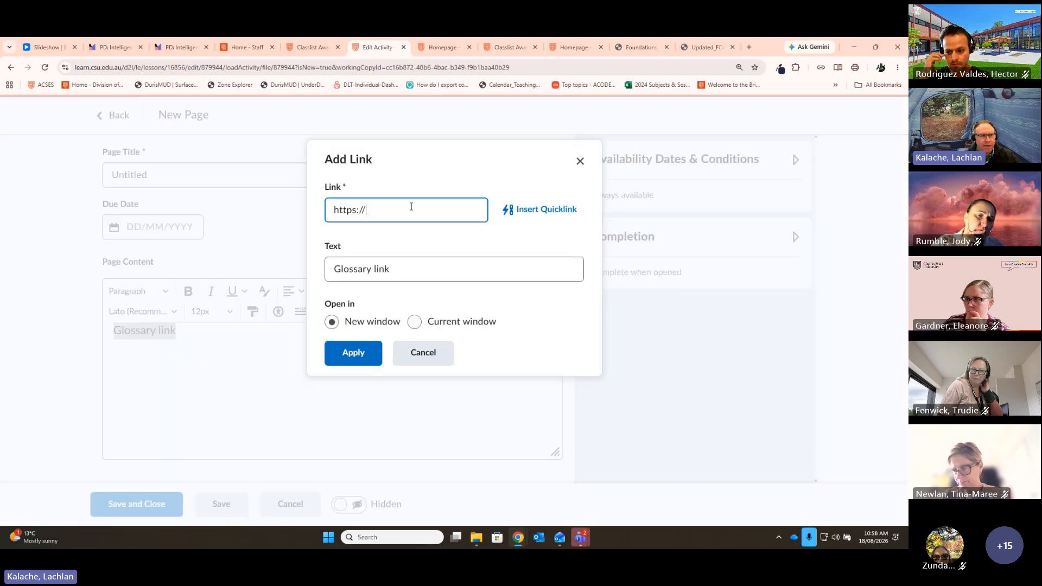
triple_click(410, 207)
type("sary.d2l?ou=16856&nb=1&dst=3")
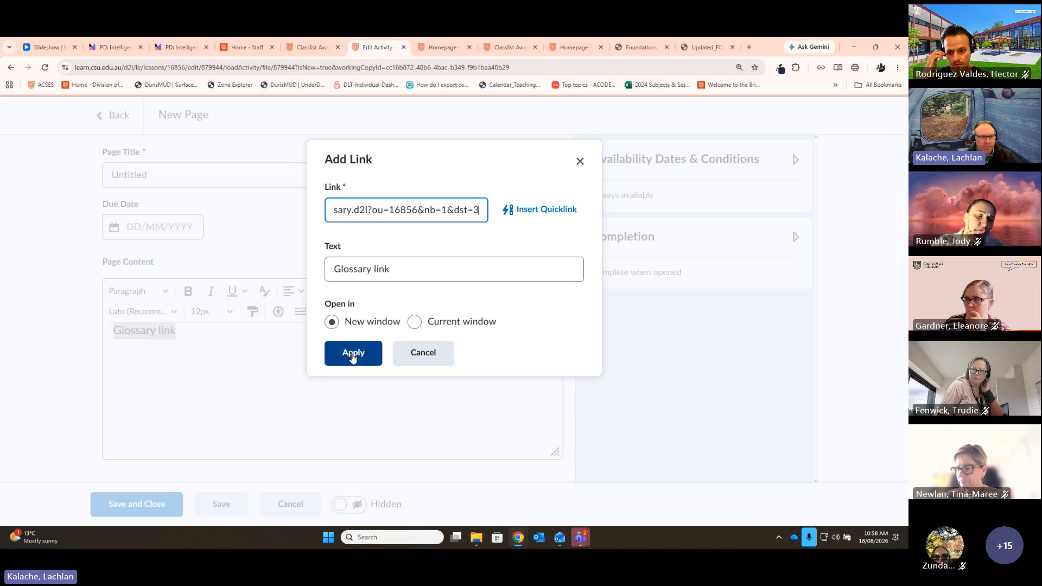
left_click(353, 352)
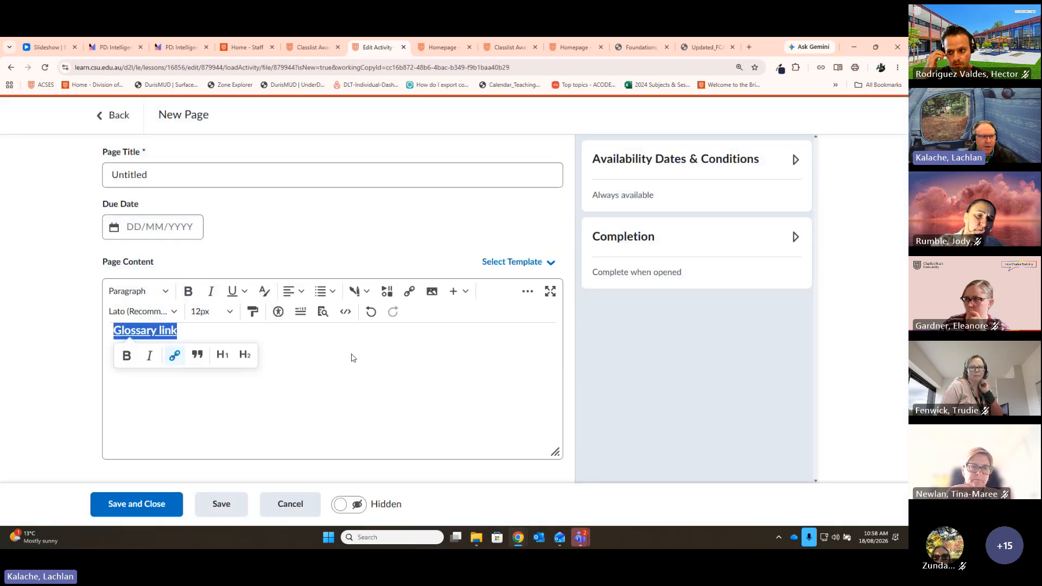
left_click(123, 509)
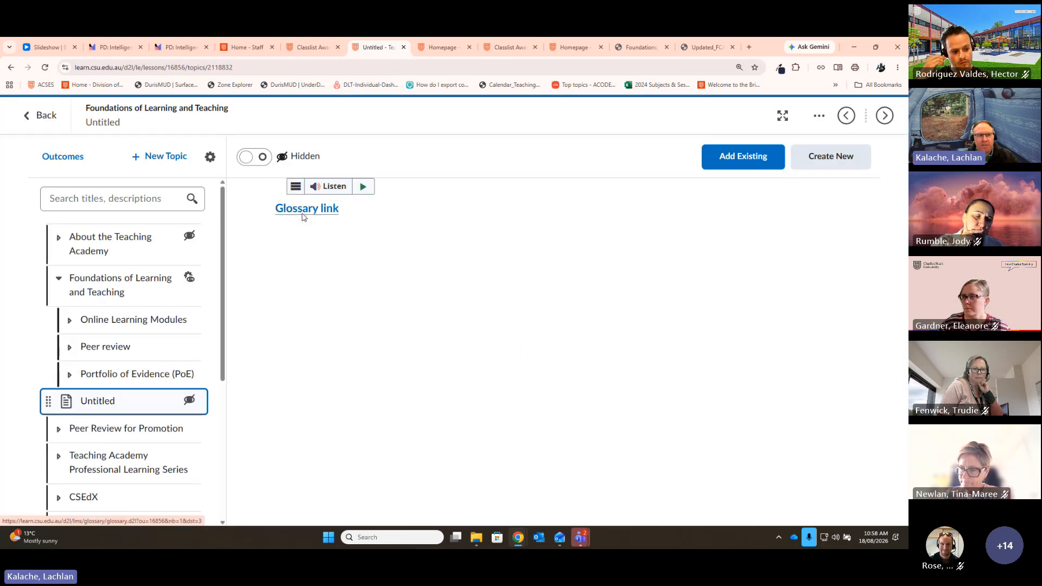
left_click(302, 215)
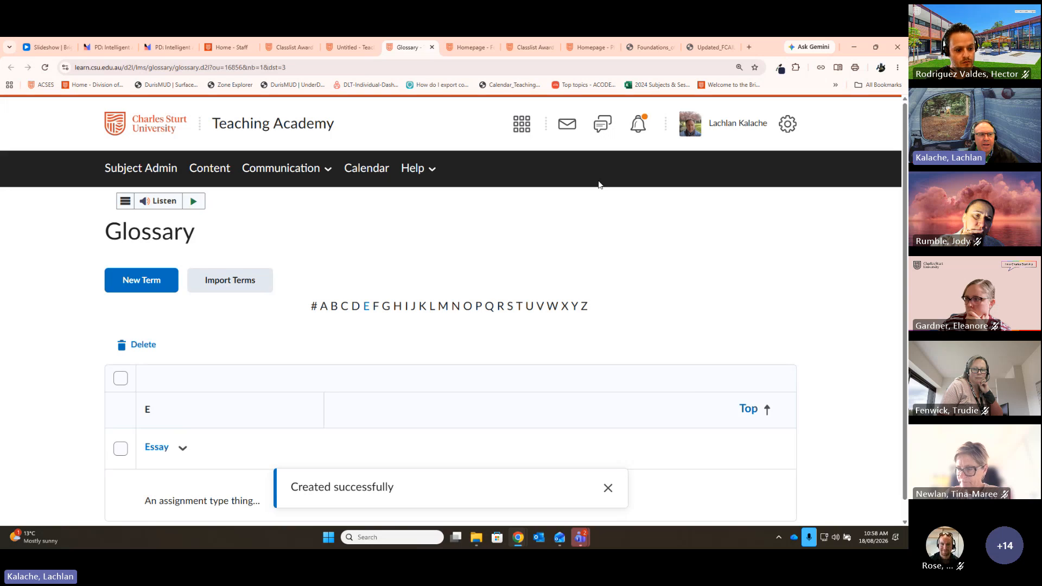
Step: From Import Terms, download the glossary_import_sample CSV and open it from the download bubble
scroll(863, 290, "down", 1)
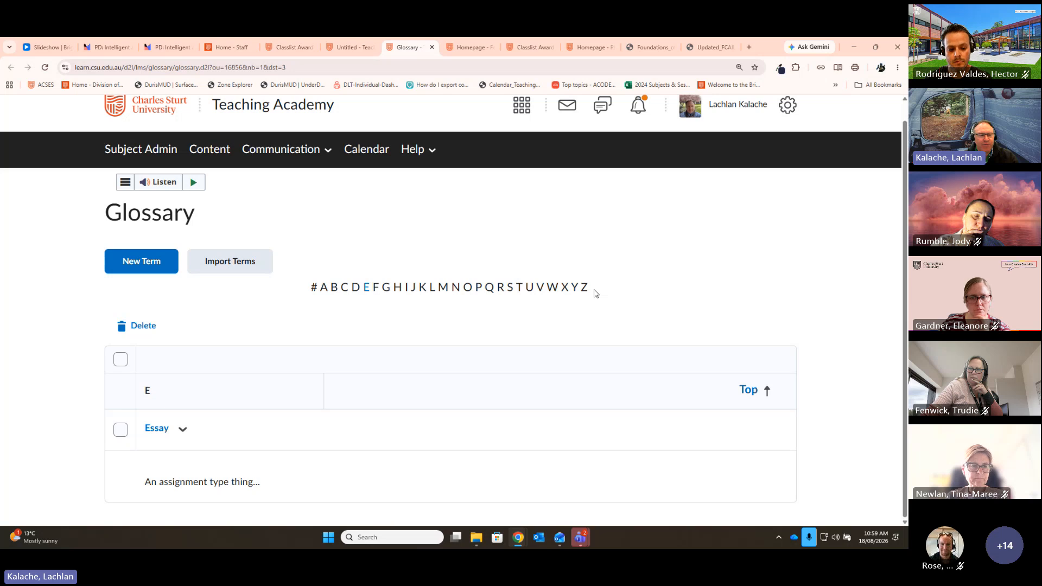
left_click(233, 263)
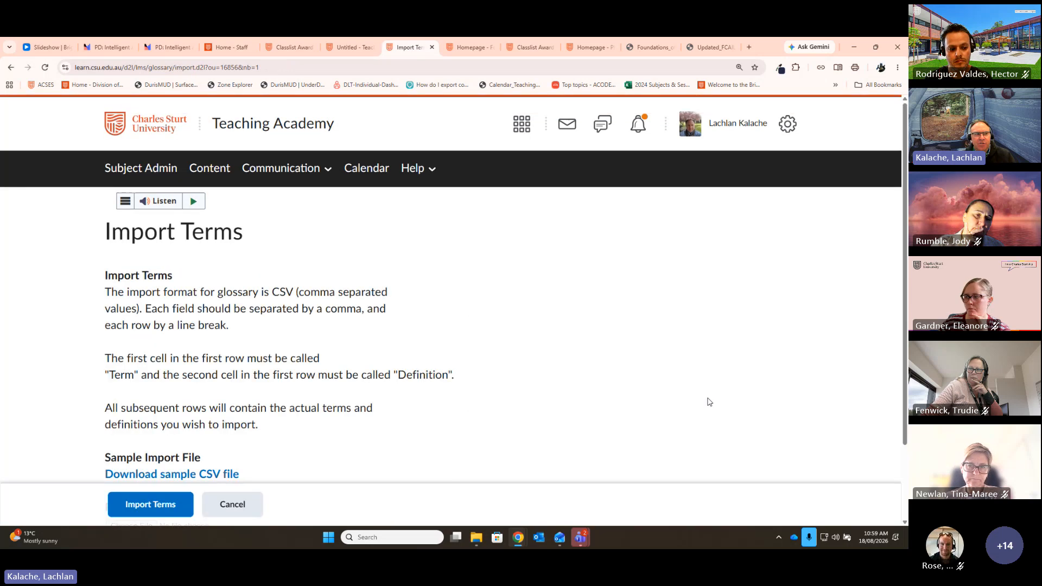
scroll(704, 381, "down", 2)
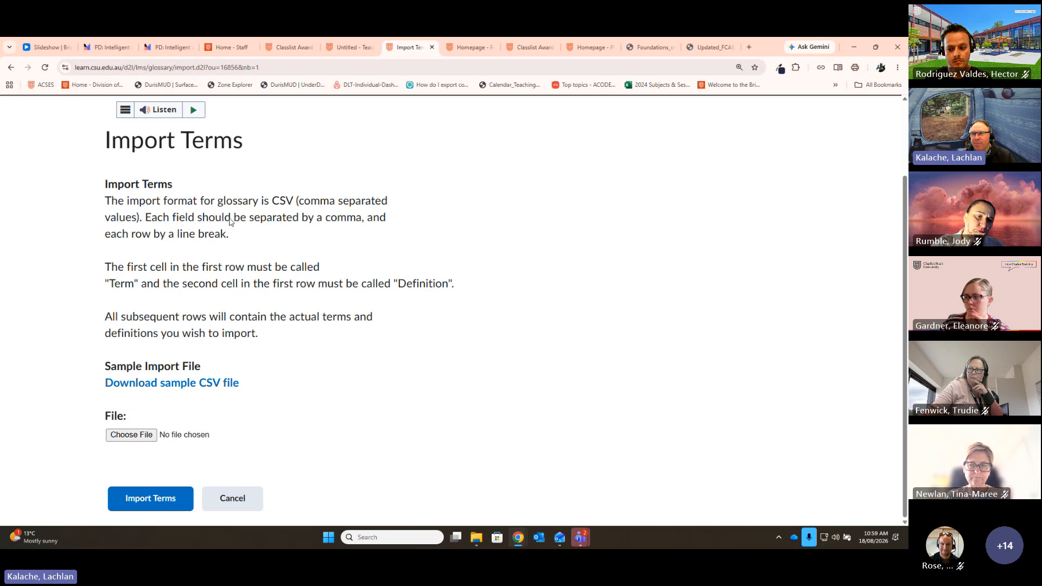
left_click(167, 391)
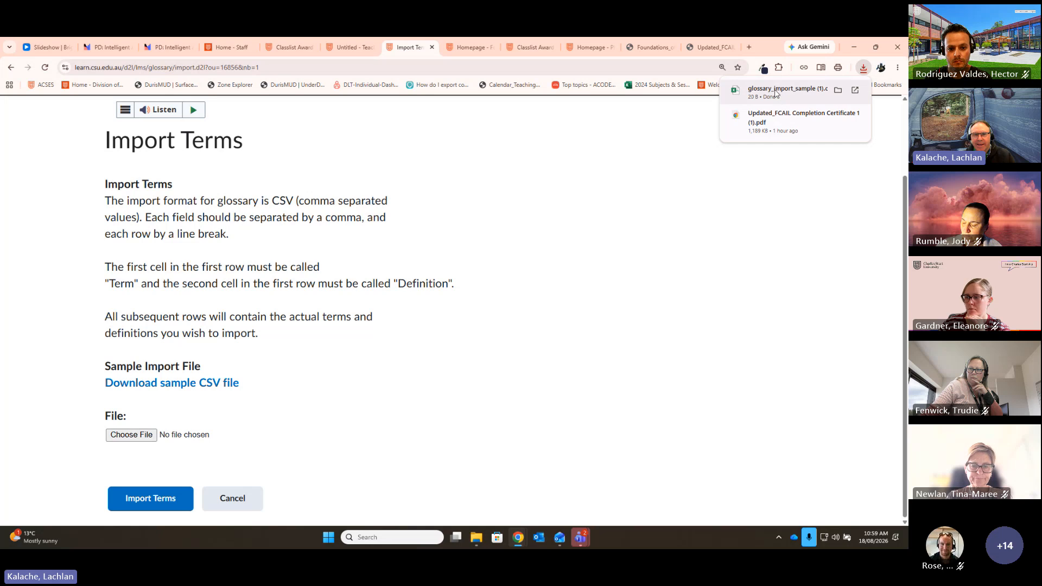
left_click(776, 92)
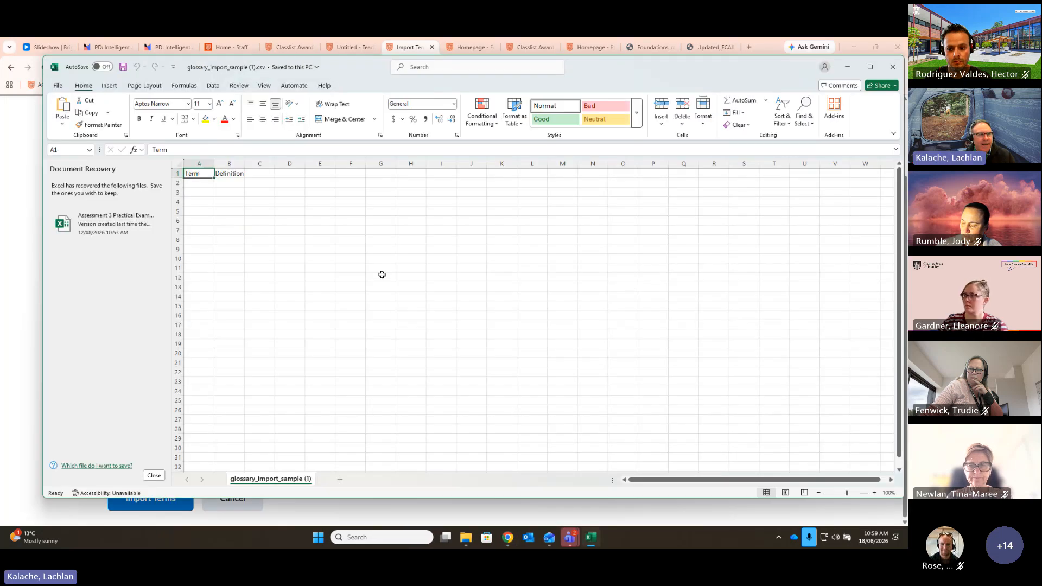
Step: Widen column A to fit the Term header, then return to the Intelligent Agents Mentimeter presentation
left_click_drag(214, 163, 322, 166)
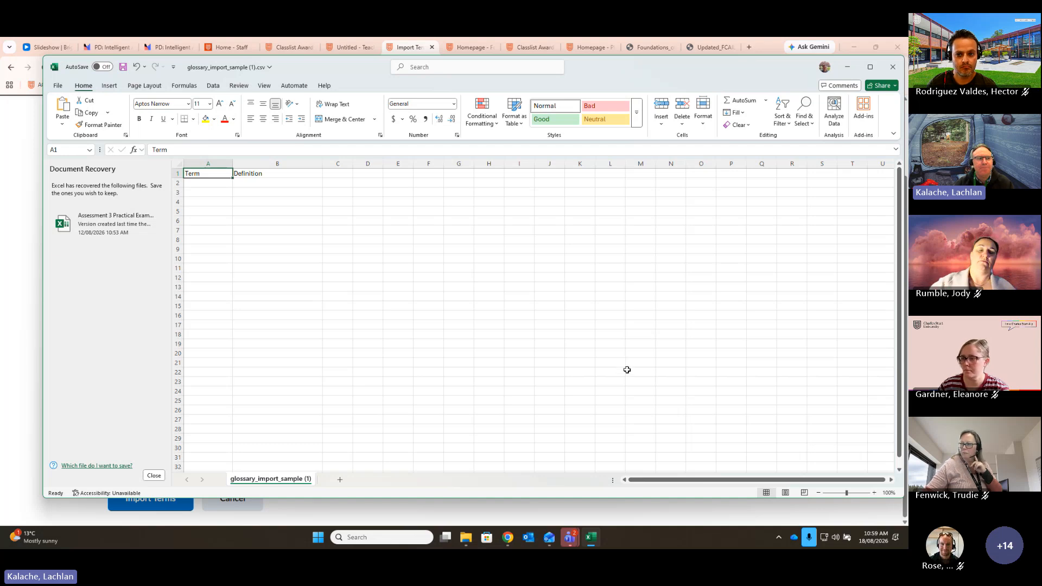
left_click(847, 67)
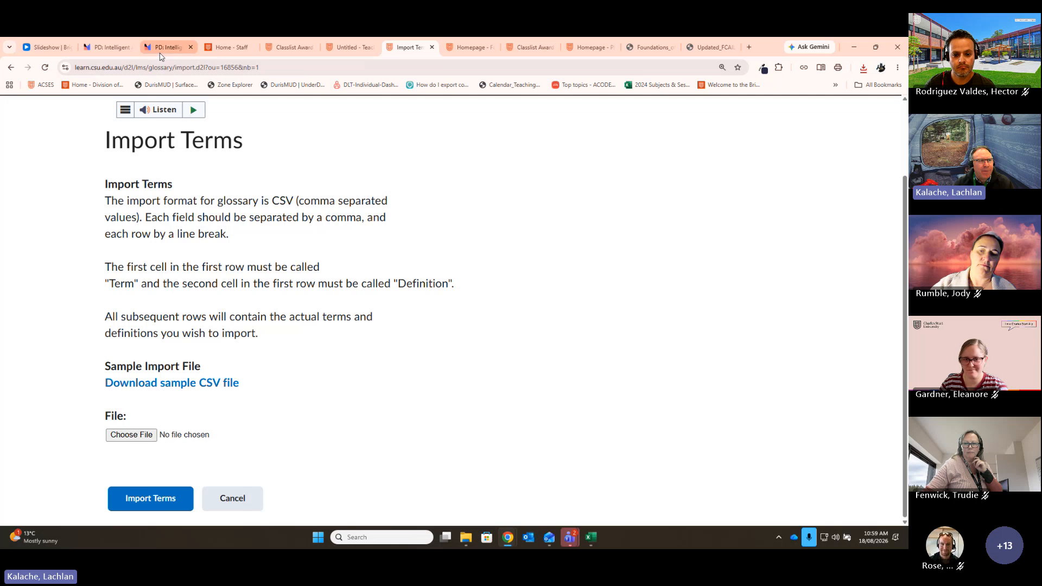
left_click(160, 54)
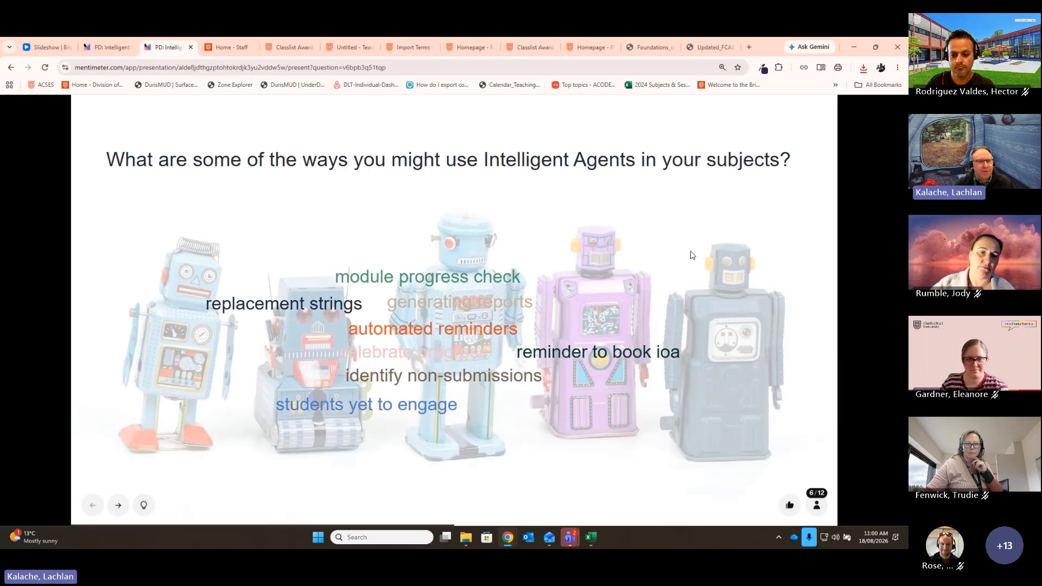